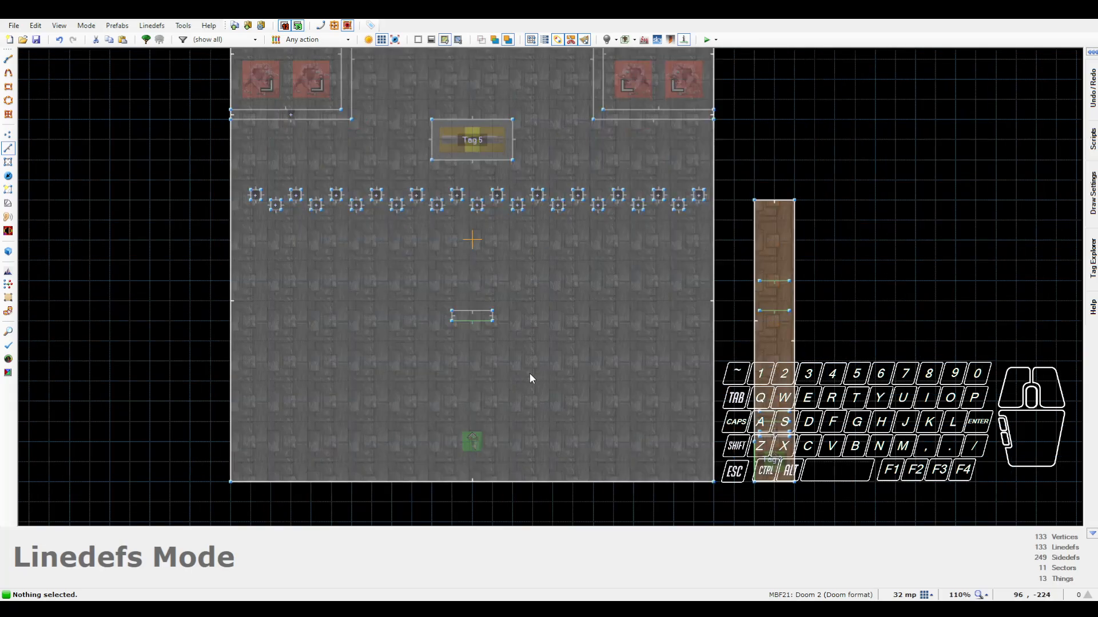
# Tour the main arena in 3D, examining the blue skull switch, the rows of metal pillars and the shotgun and shells pedestal.
pyautogui.press('q')
pyautogui.press('d')
pyautogui.press('f')
pyautogui.press('e')
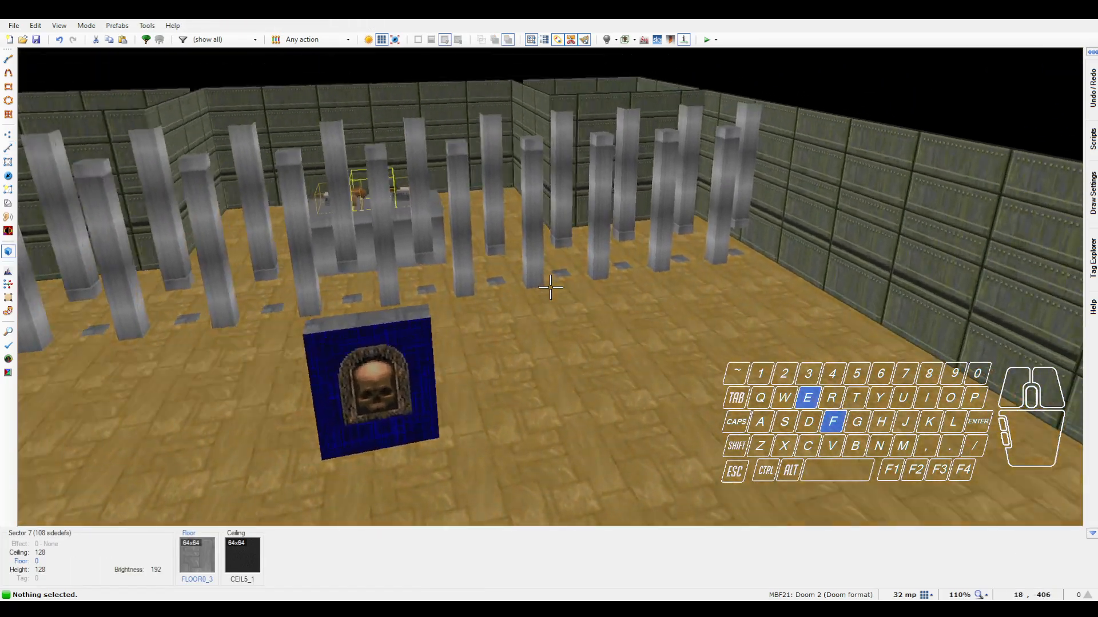
pyautogui.press('h')
pyautogui.press('h')
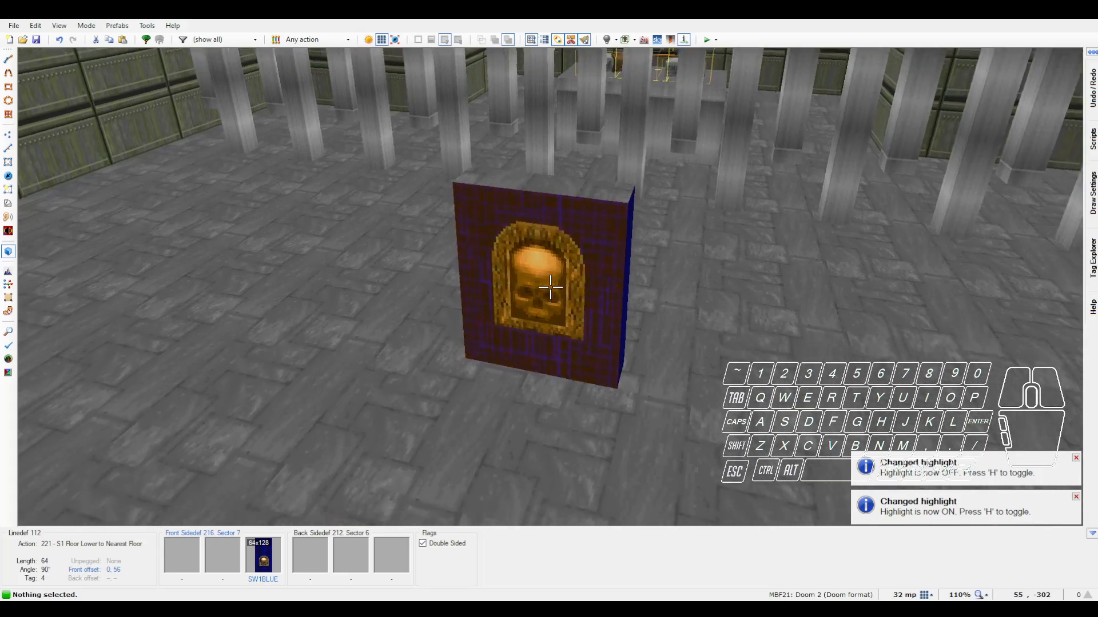
pyautogui.press('e')
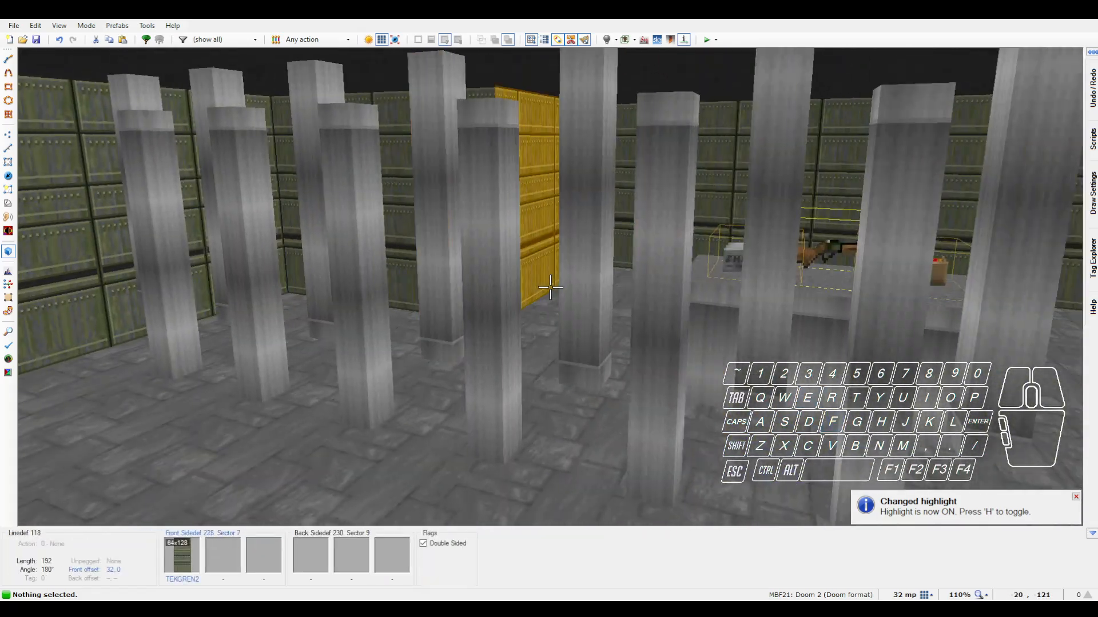
pyautogui.press('e')
pyautogui.press('f')
pyautogui.press('f')
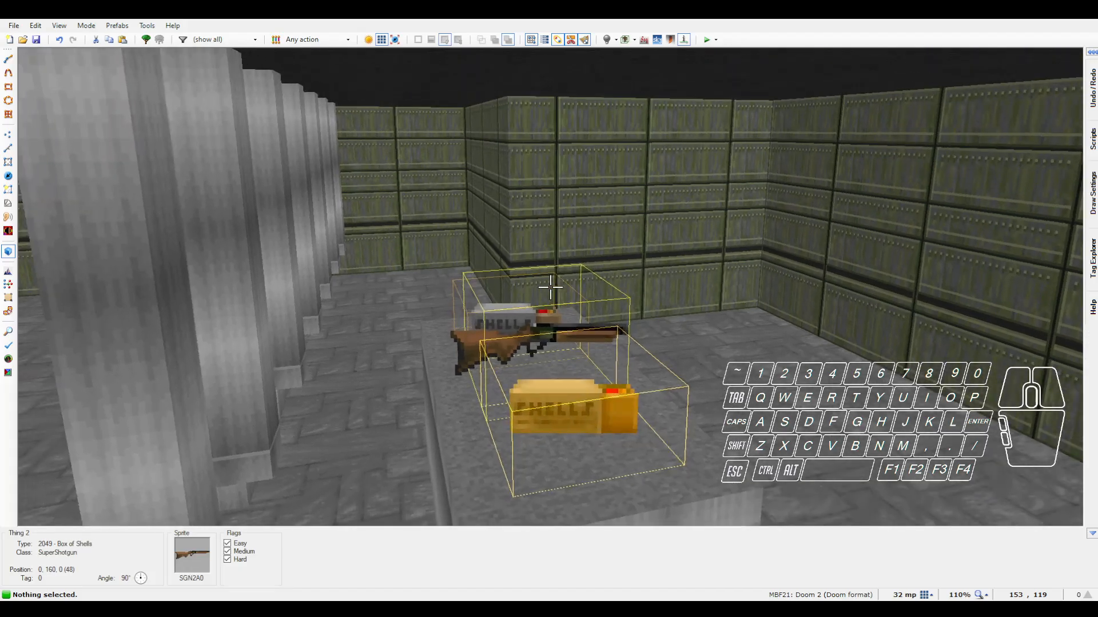
# Examine the demon closets in the arena's corners in 3D and return to the 2D map.
pyautogui.press('e')
pyautogui.press('d')
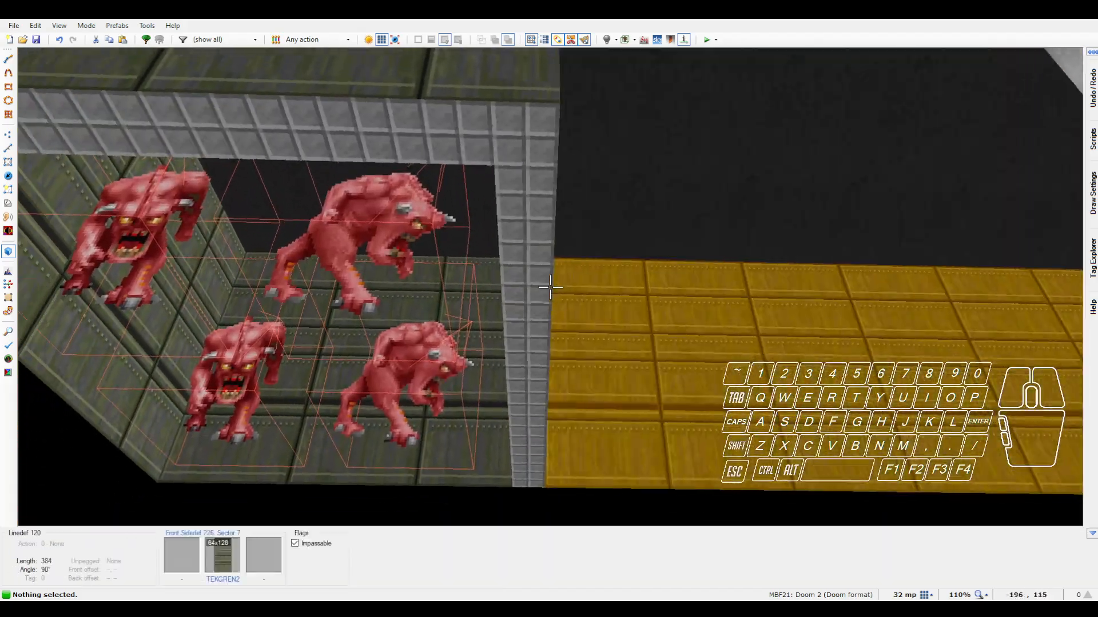
pyautogui.press('e')
pyautogui.press('f')
pyautogui.press('e')
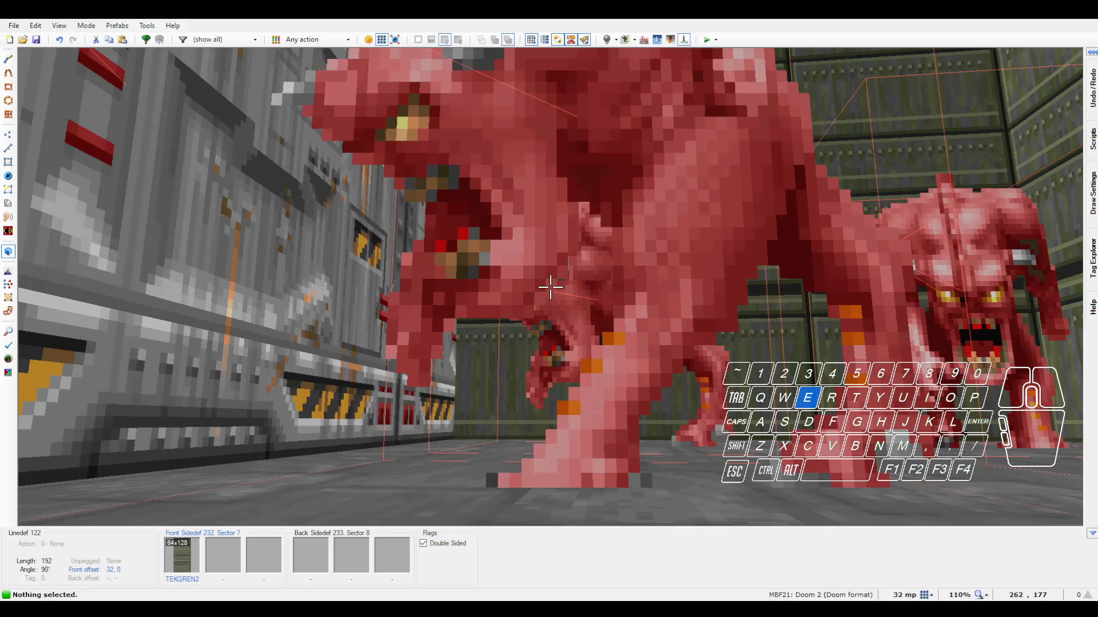
pyautogui.press('d')
pyautogui.press('s')
pyautogui.press('q')
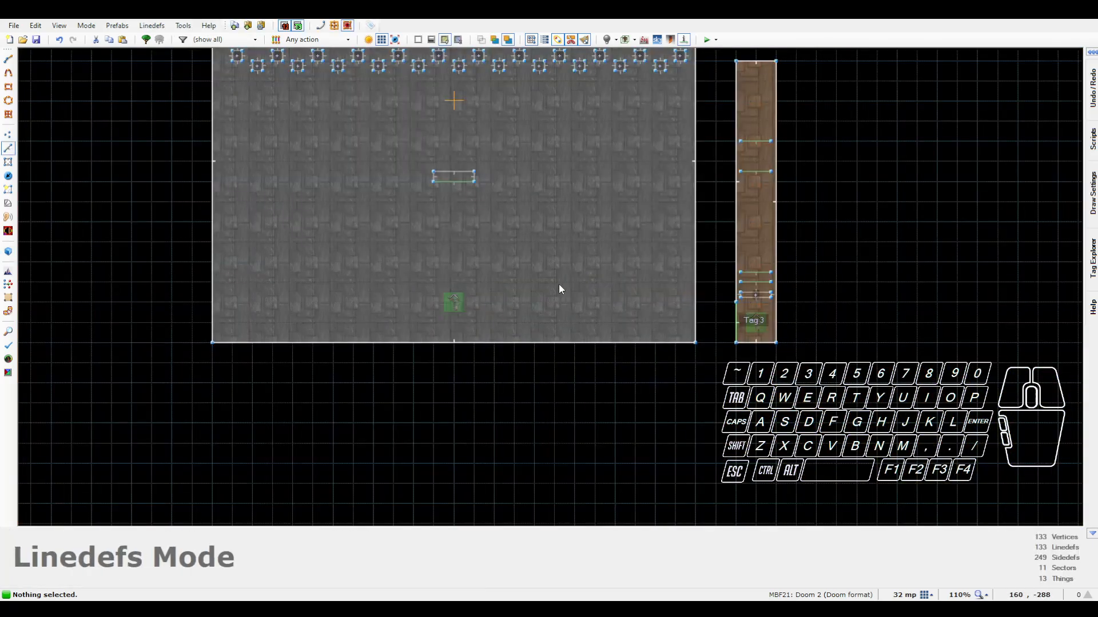
# Examine the narrow corridor beside the arena, covering its player start, low barrier, scrolling-floor line and door-opening trigger line.
pyautogui.press('space')
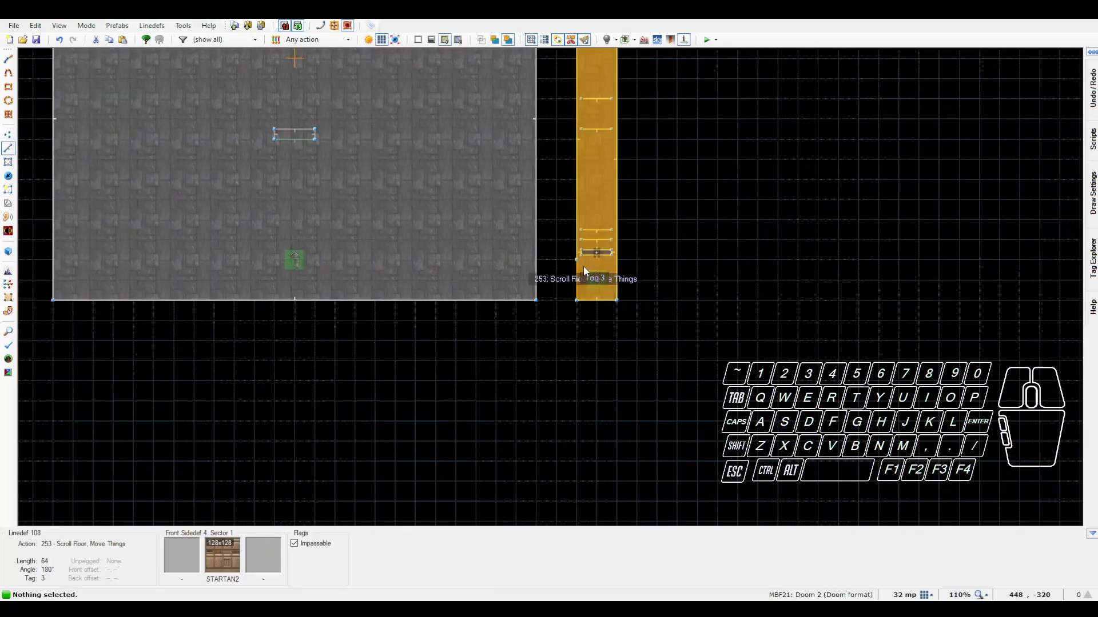
pyautogui.press('space')
pyautogui.press('q')
pyautogui.press('d')
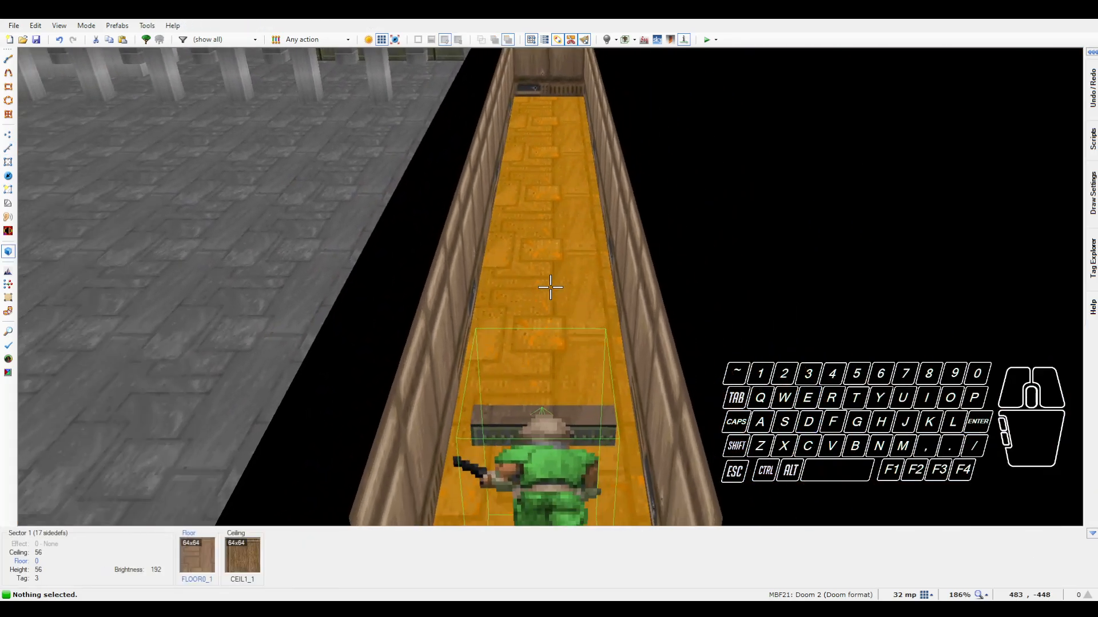
pyautogui.press('f')
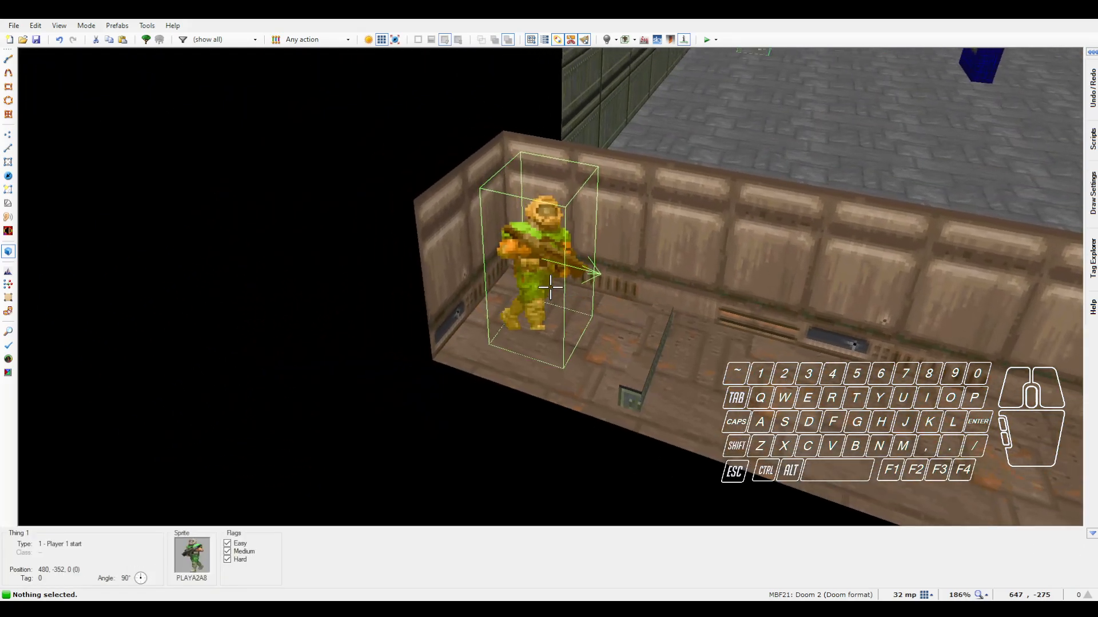
pyautogui.press('s')
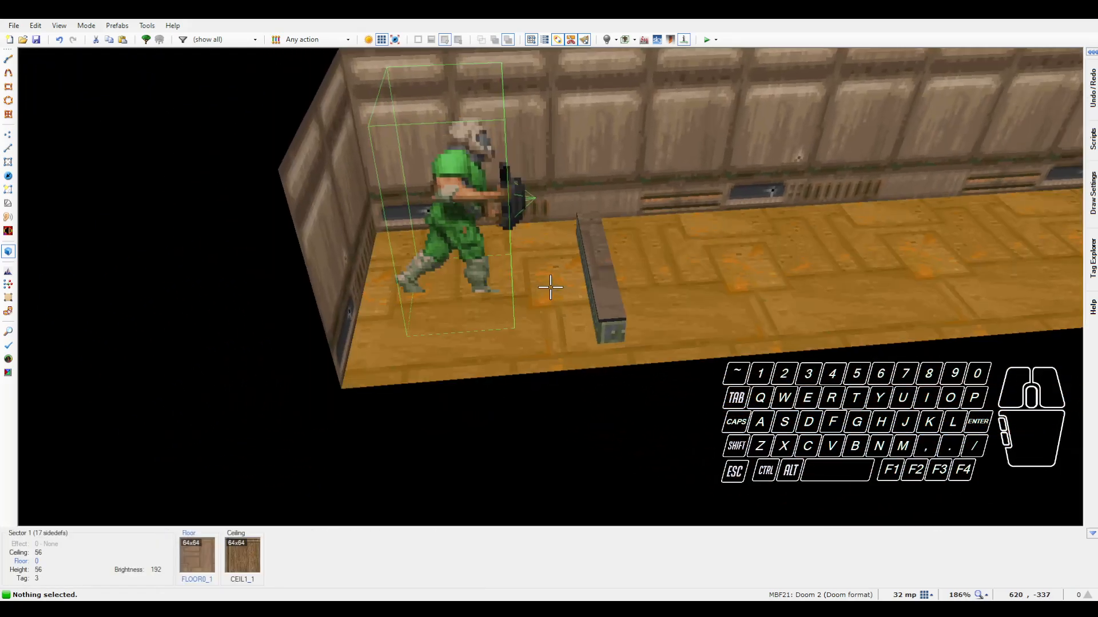
pyautogui.press('f')
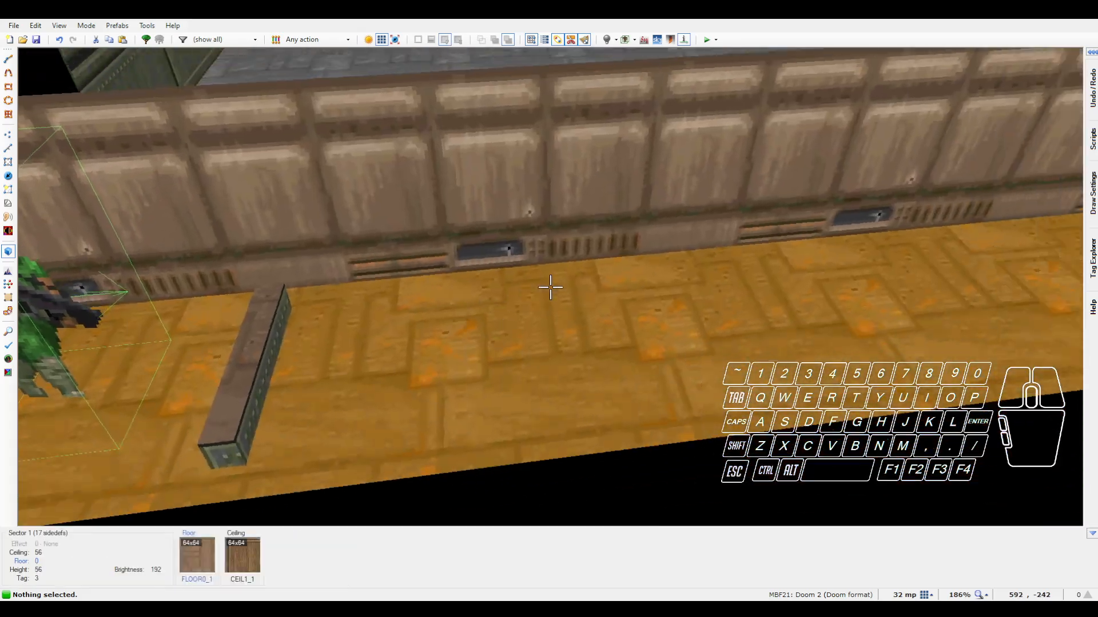
pyautogui.press('w')
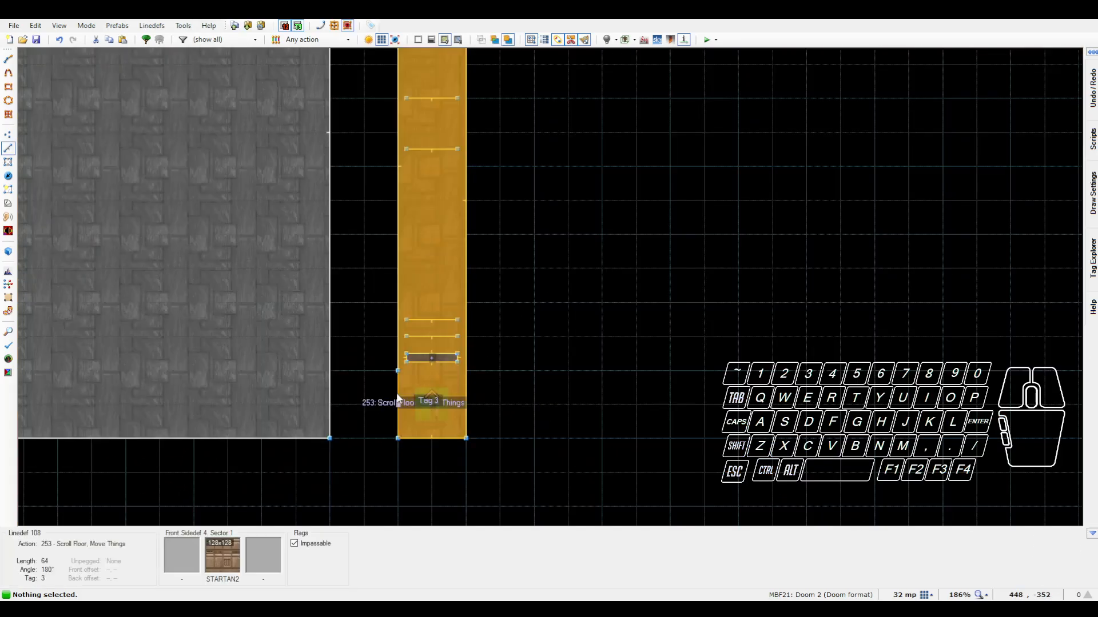
pyautogui.scroll(-3, 424, 321)
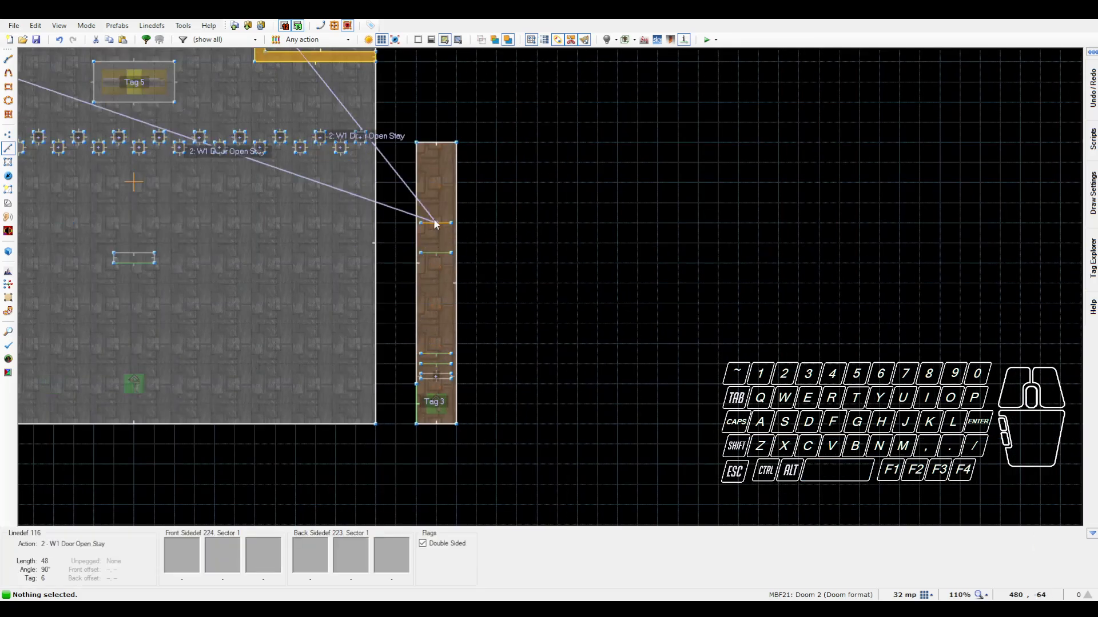
pyautogui.scroll(-2, 390, 303)
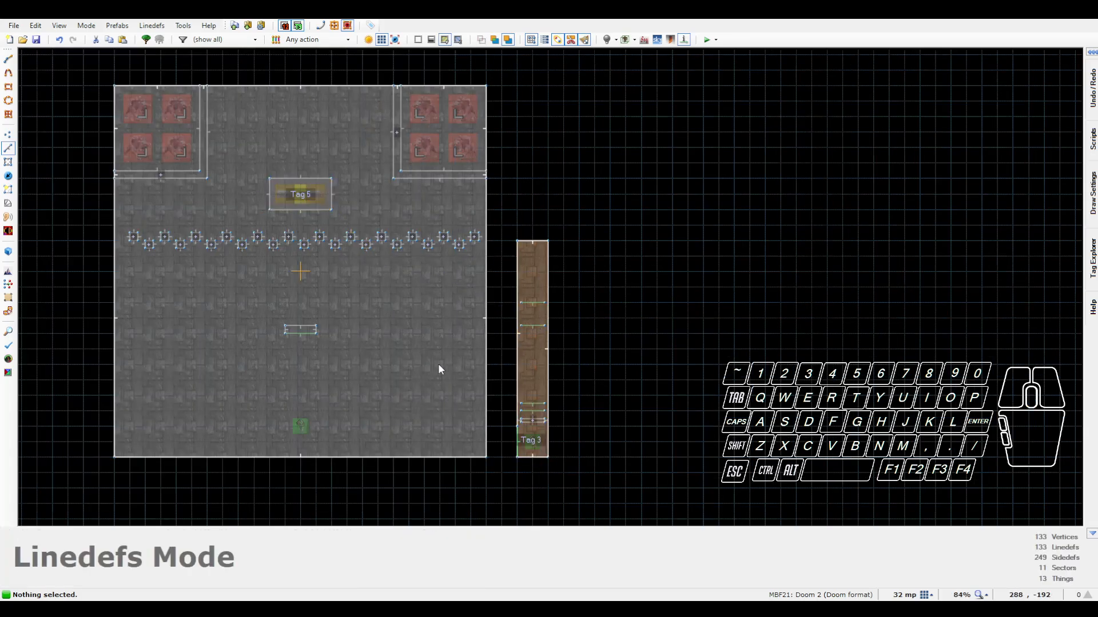
# Inspect the corridor's interior in 3D, looking at the player start, the walls and the low barrier in front of it.
pyautogui.press('space')
pyautogui.scroll(6, 581, 218)
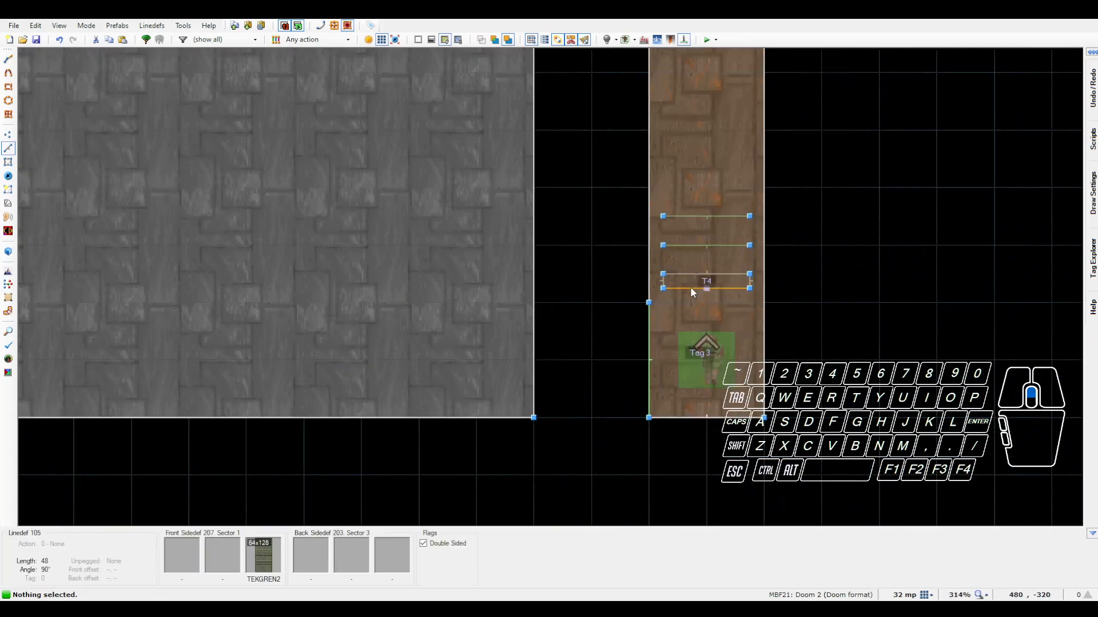
pyautogui.press('s')
pyautogui.press('q')
pyautogui.press('d')
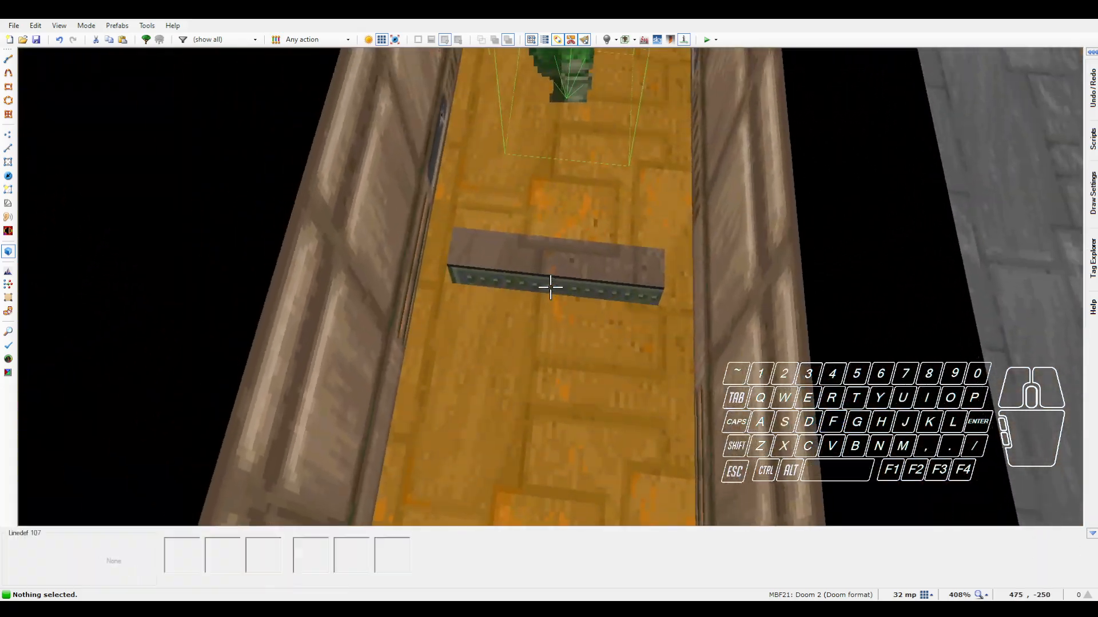
pyautogui.press('e')
pyautogui.press('e')
pyautogui.press('d')
pyautogui.press('e')
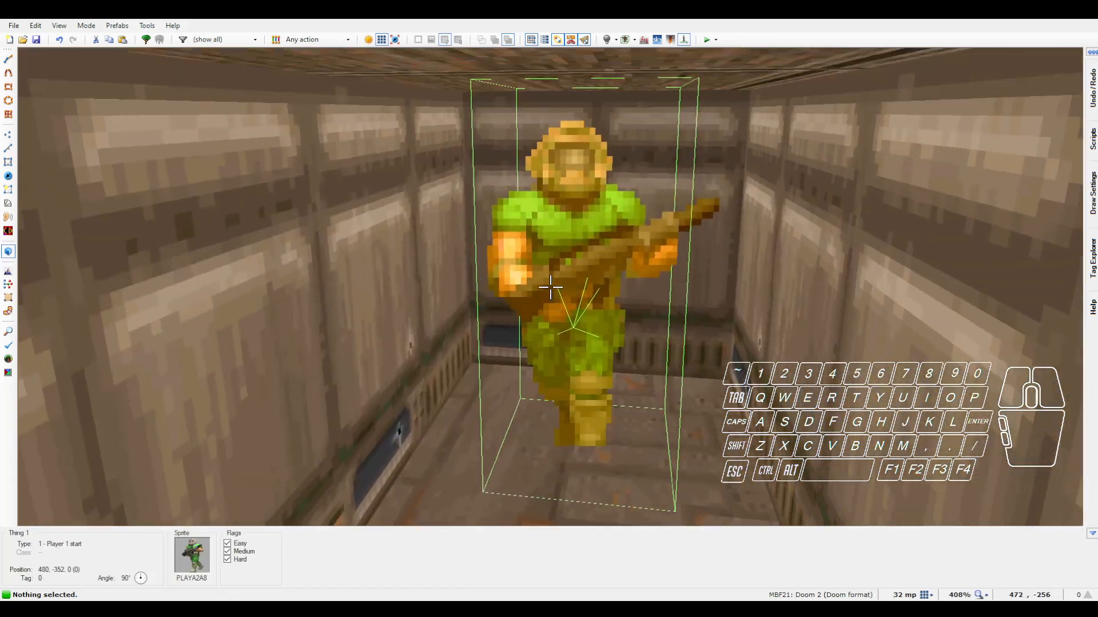
pyautogui.press('d')
pyautogui.press('e')
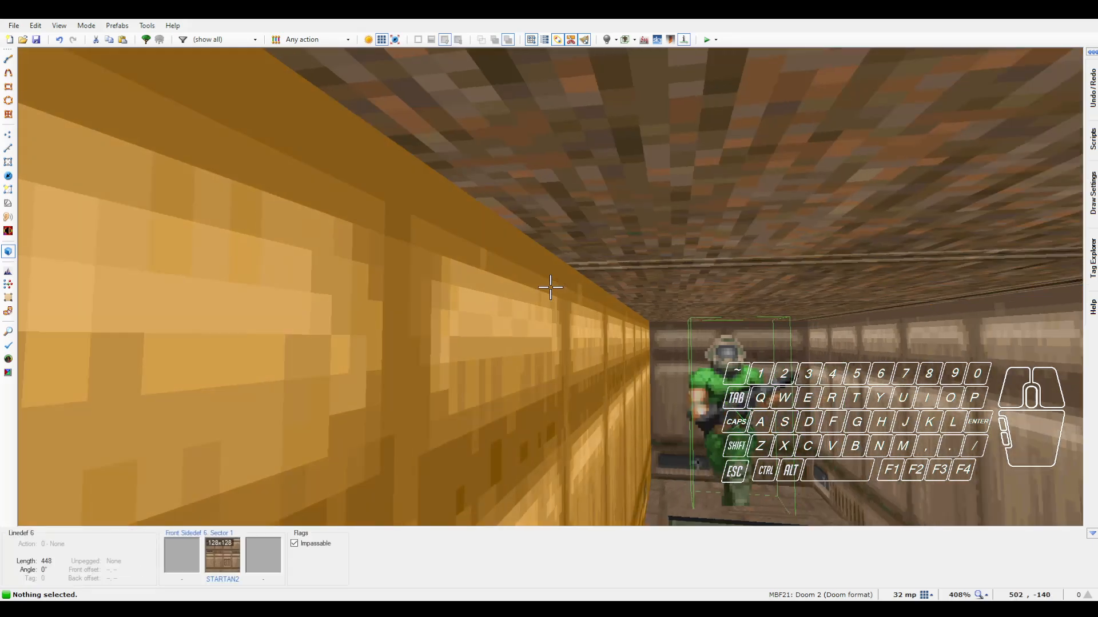
pyautogui.press('e')
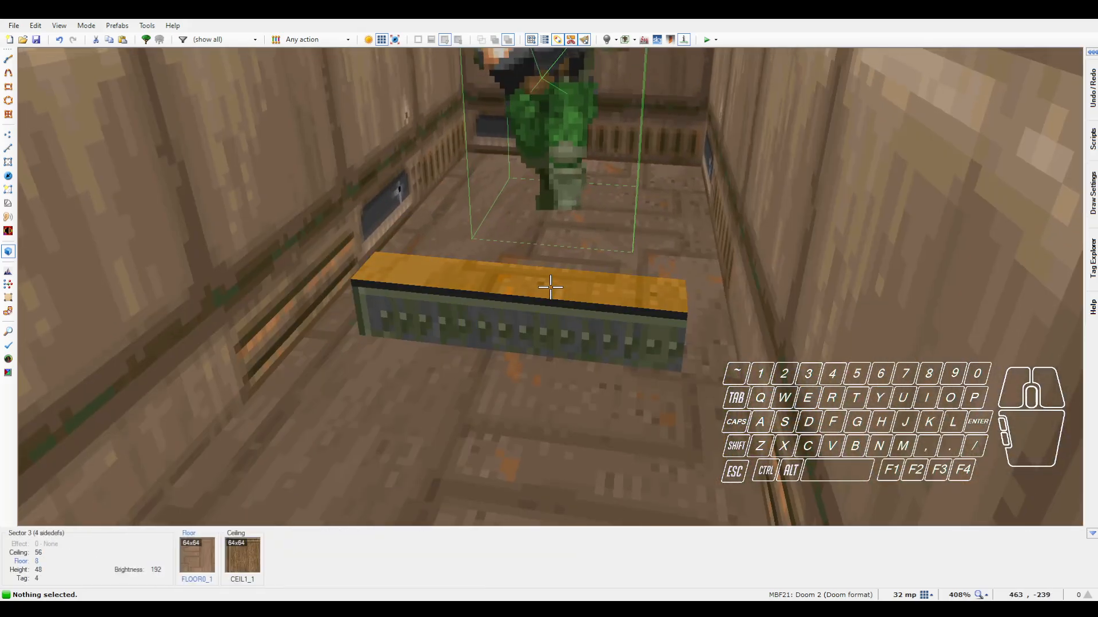
# Lower the floor of the barrier sector in front of the corridor's player start to height 0 and clear the selection.
pyautogui.click(551, 287)
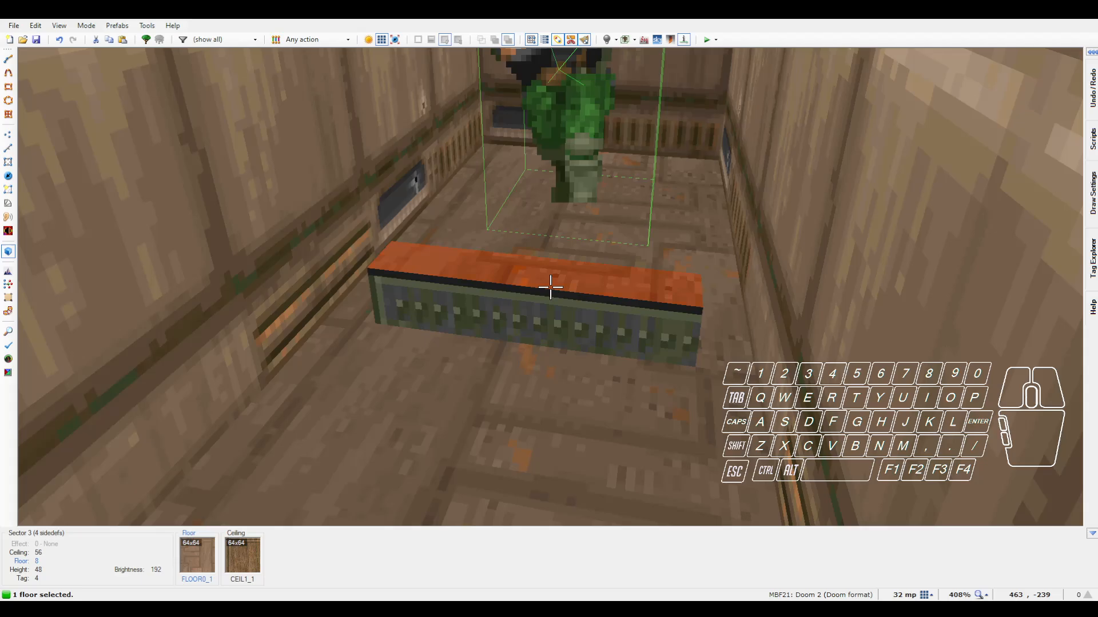
pyautogui.press('d')
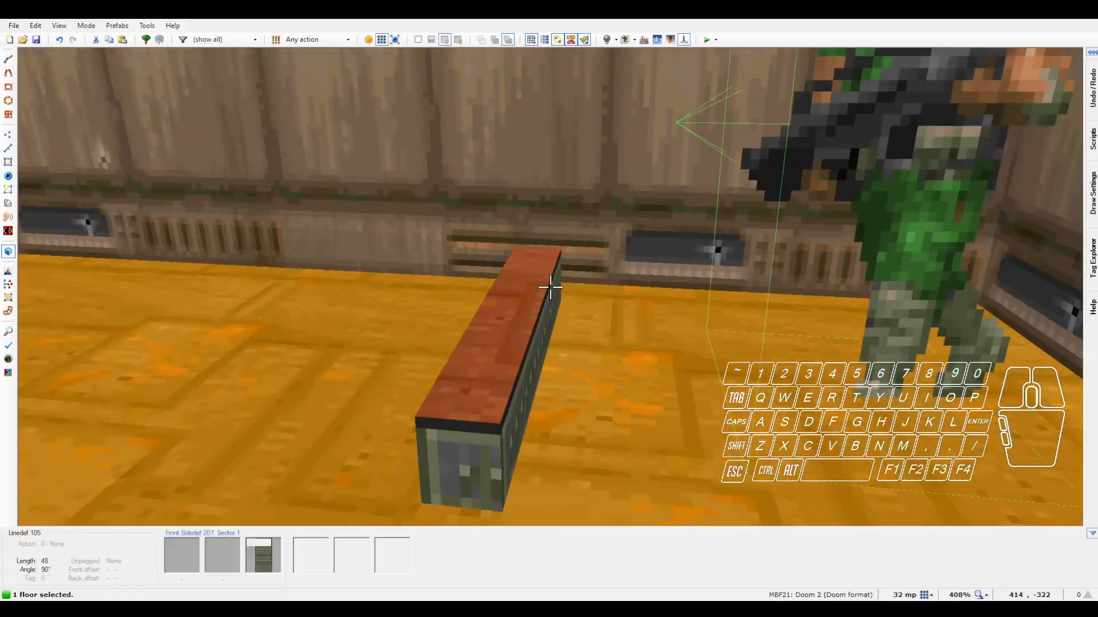
pyautogui.scroll(-2, 550, 288)
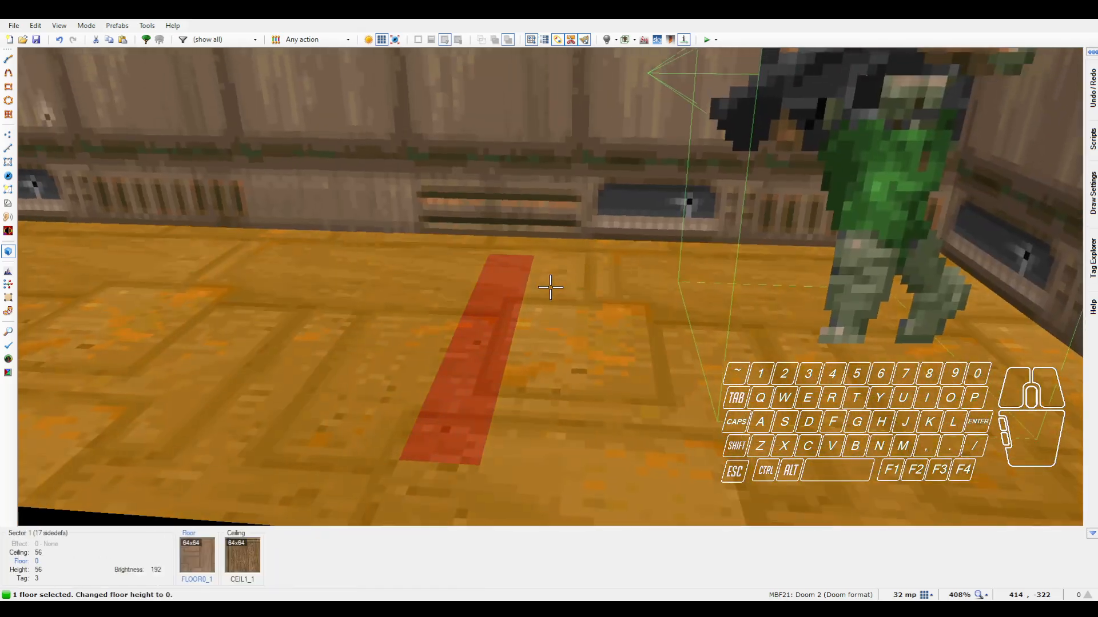
pyautogui.press('c')
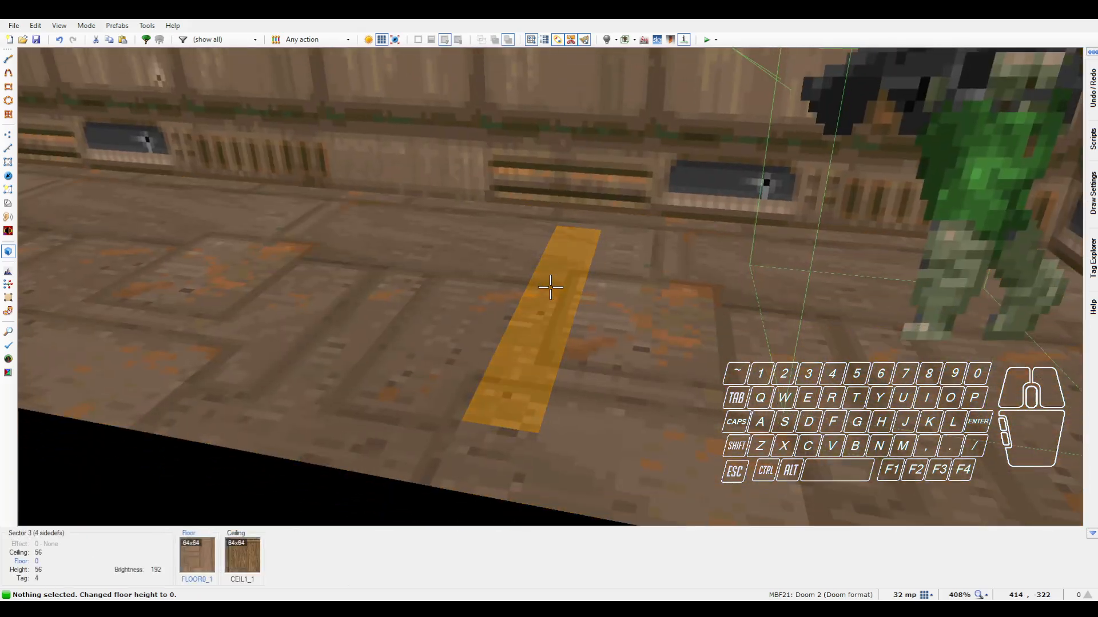
# Raise the barrier sector's floor back to height 8, clear the selection and leave the 3D view.
pyautogui.click(550, 287)
pyautogui.scroll(1, 550, 287)
pyautogui.press('c')
pyautogui.press('e')
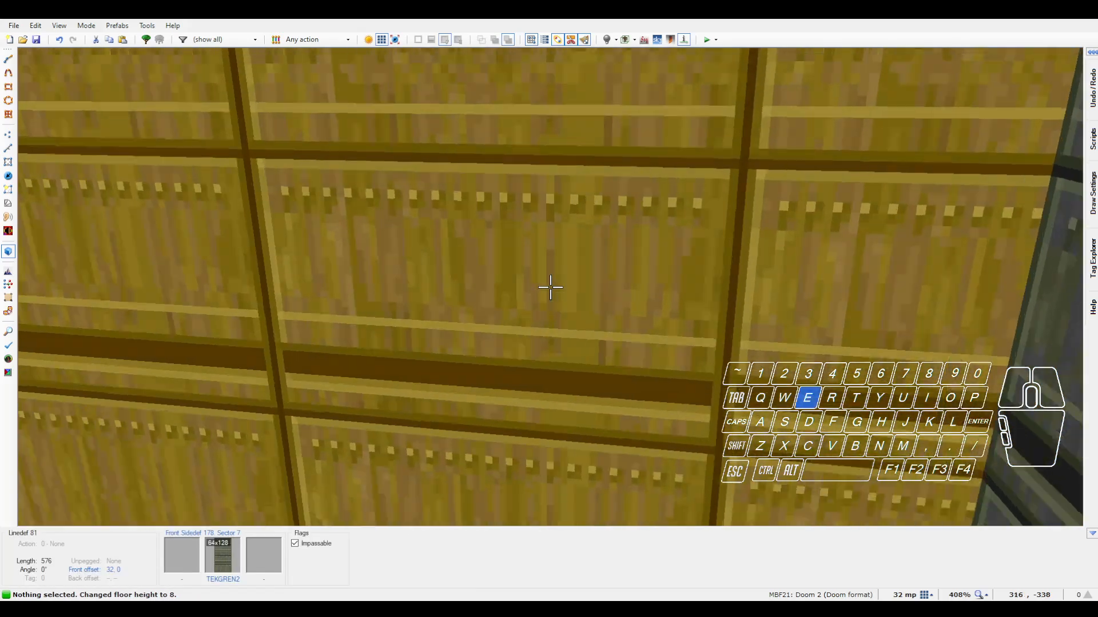
pyautogui.press('q')
# Check the corridor sector's scrolling-floor association on the 2D map and switch to Linedefs mode.
pyautogui.scroll(-4, 551, 288)
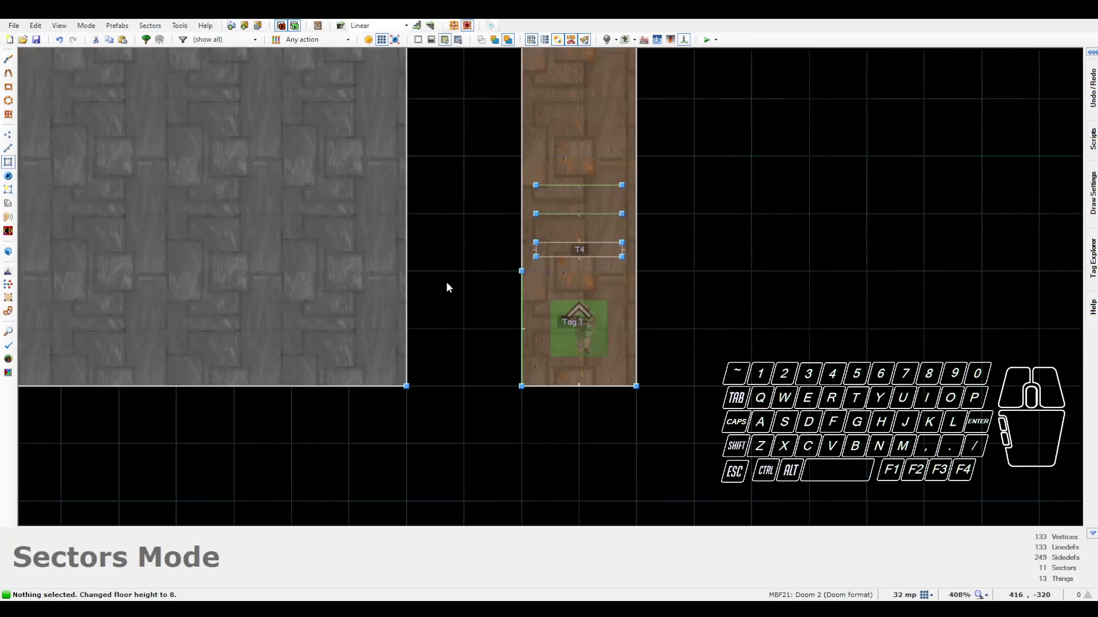
pyautogui.press('space')
pyautogui.scroll(2, 554, 382)
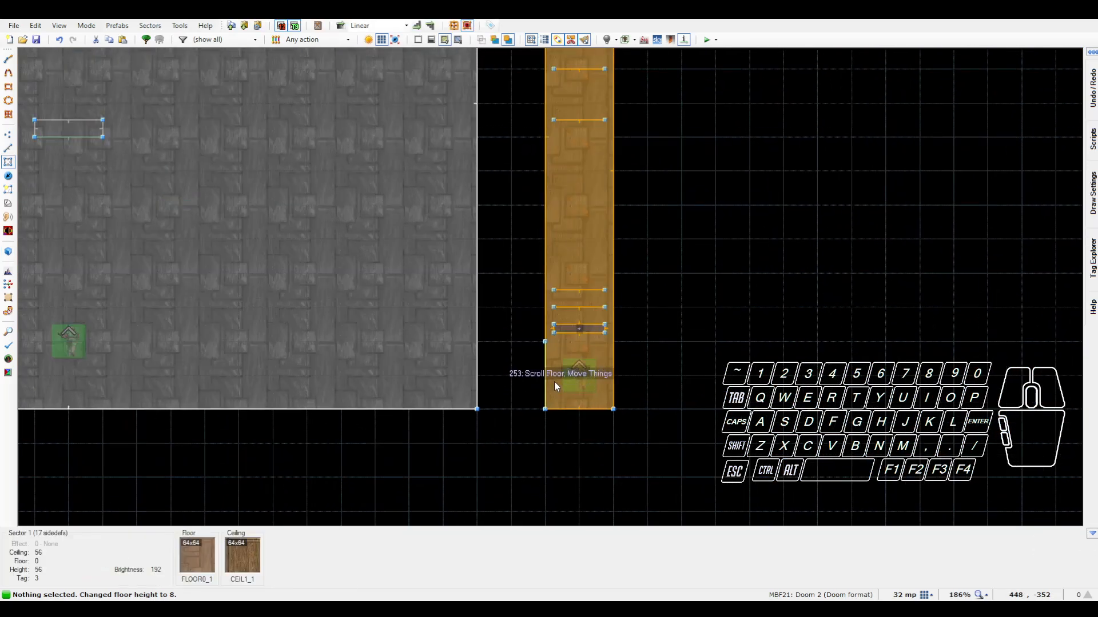
pyautogui.press('space')
pyautogui.press('l')
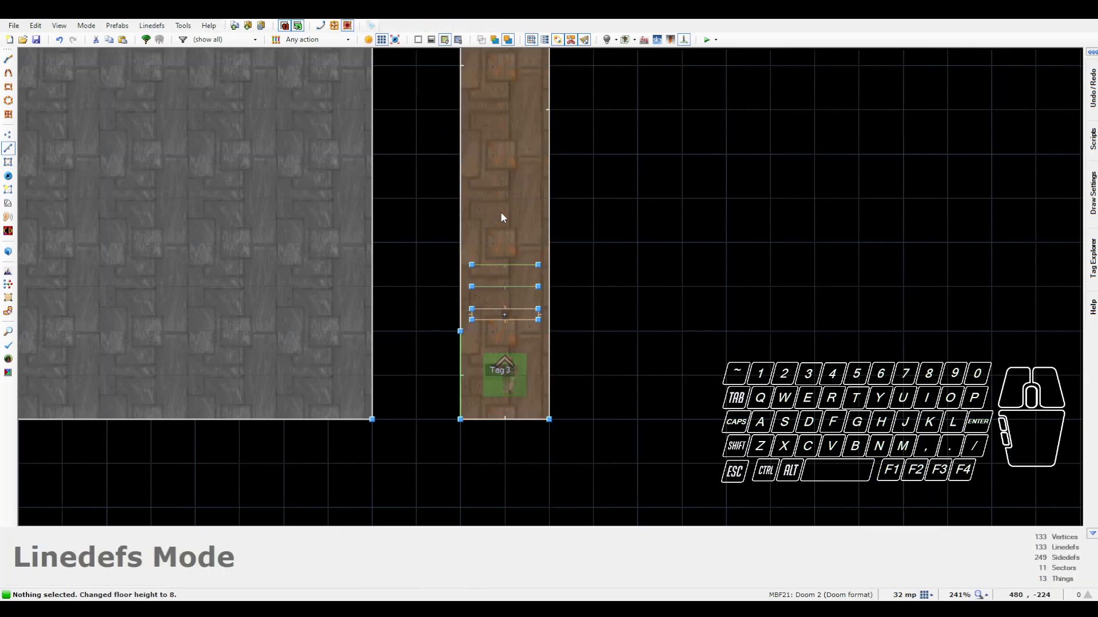
# Test the map in GZDoom from inside the corridor and walk towards the player figure behind the barrier.
pyautogui.hotkey('ctrl', 'F9')
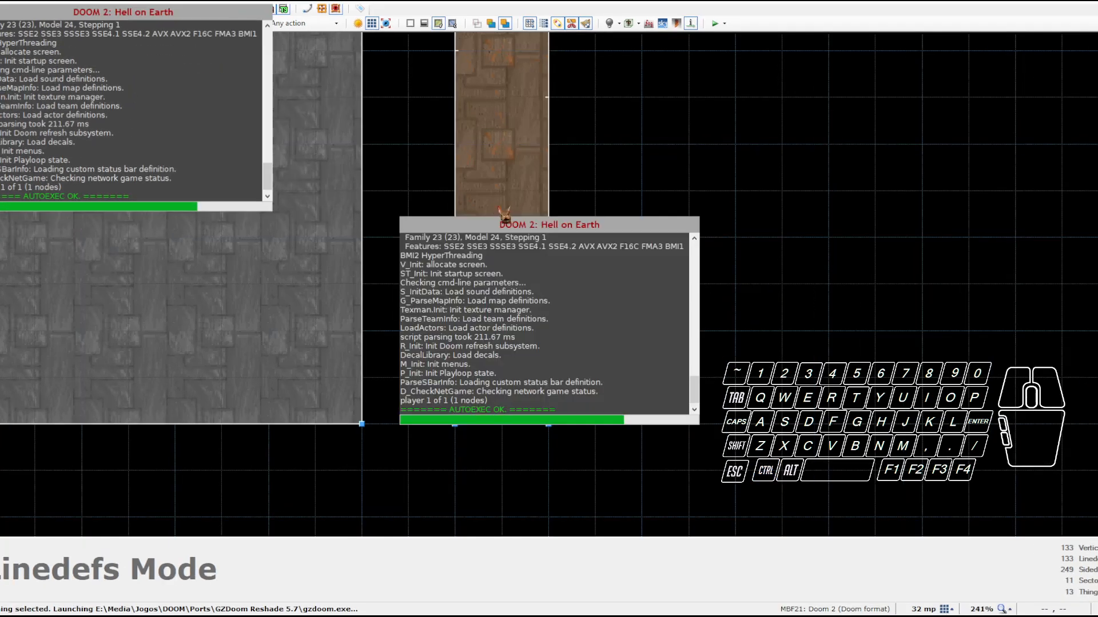
pyautogui.press('Escape')
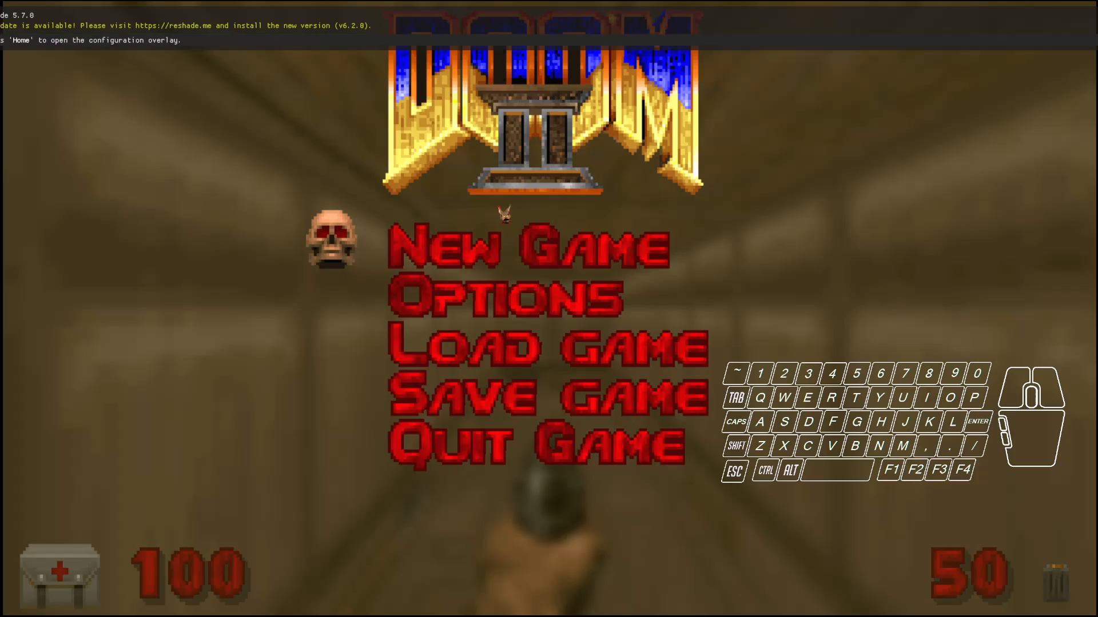
pyautogui.press('Escape')
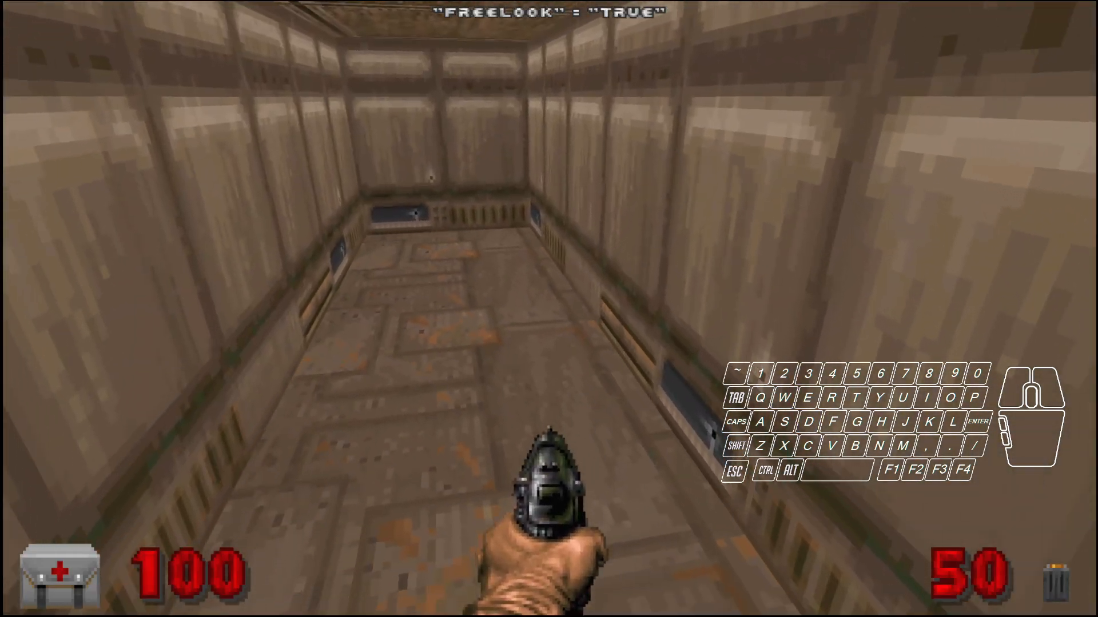
pyautogui.press('w')
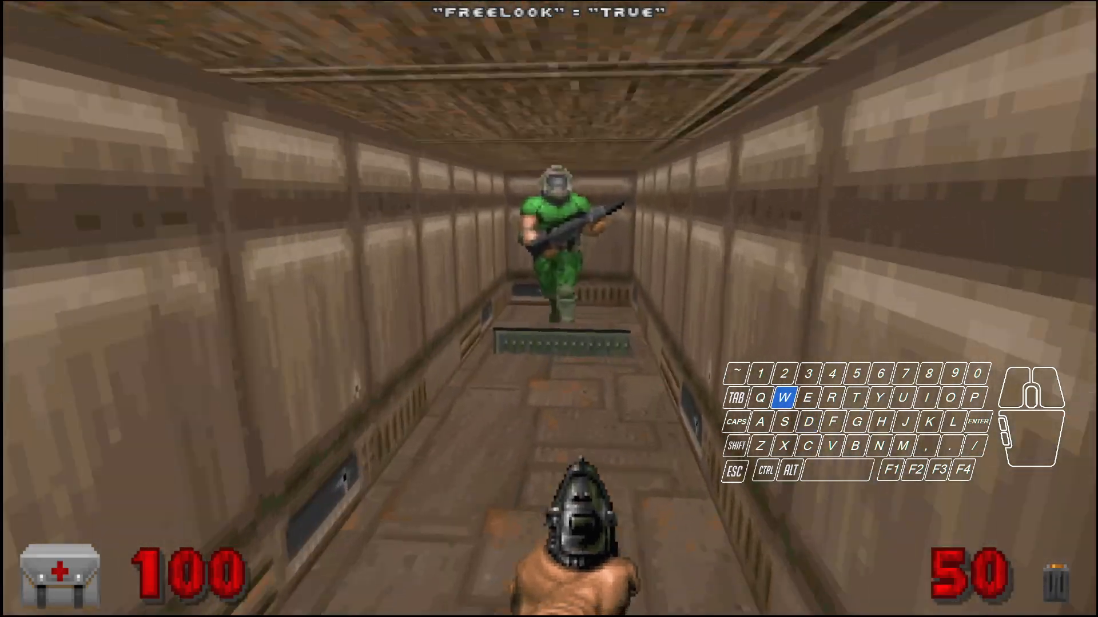
pyautogui.press('w')
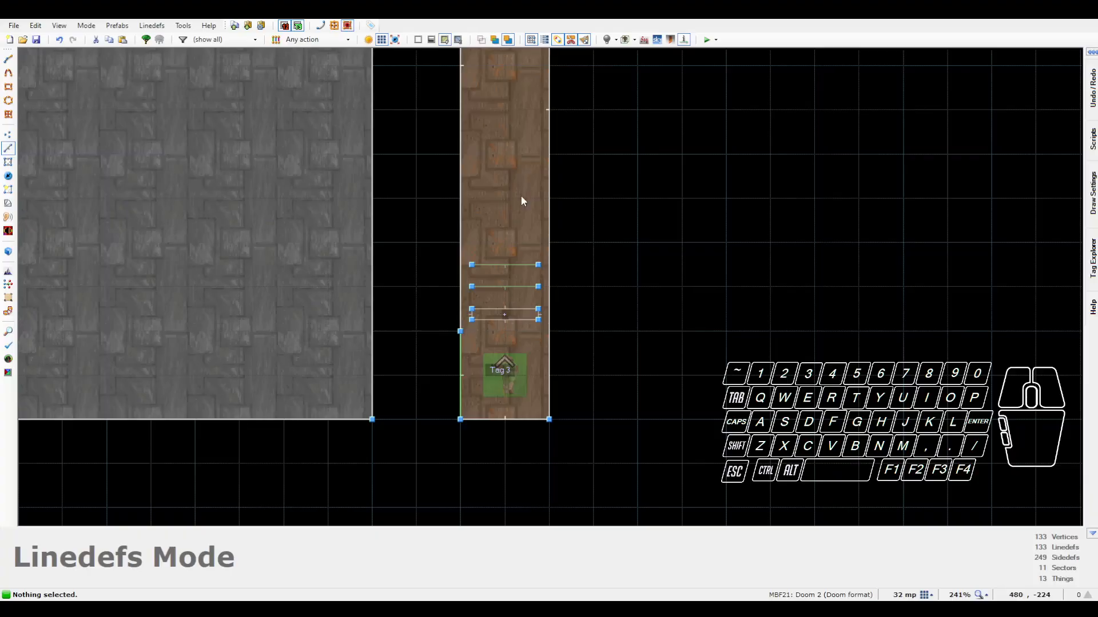
pyautogui.scroll(-3, 486, 240)
pyautogui.press('space')
pyautogui.press('space')
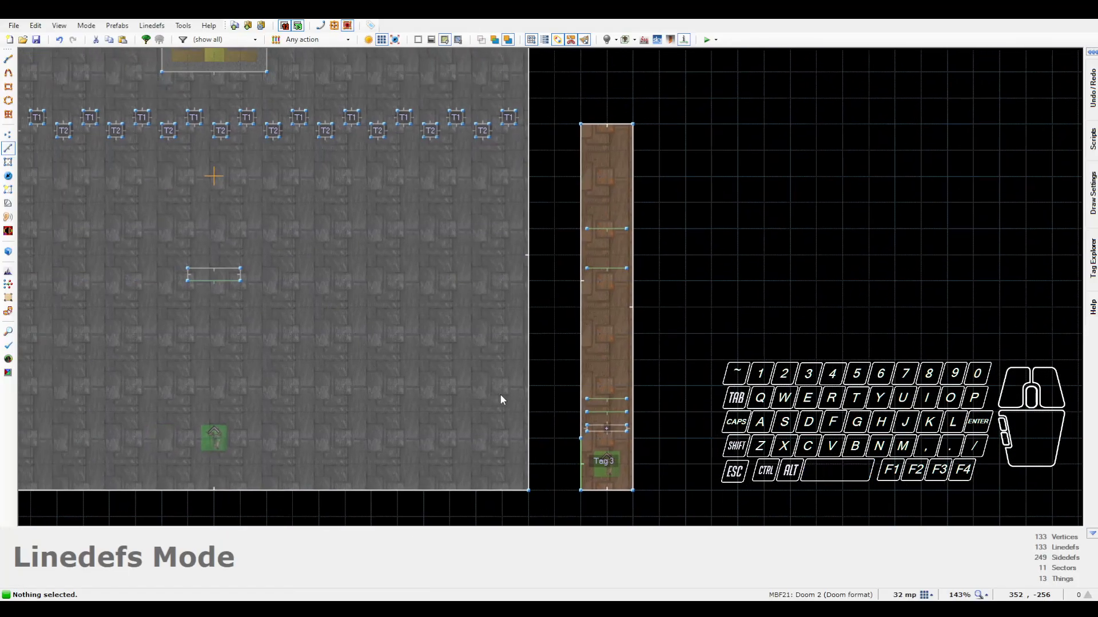
pyautogui.scroll(-1, 500, 392)
pyautogui.scroll(1, 598, 446)
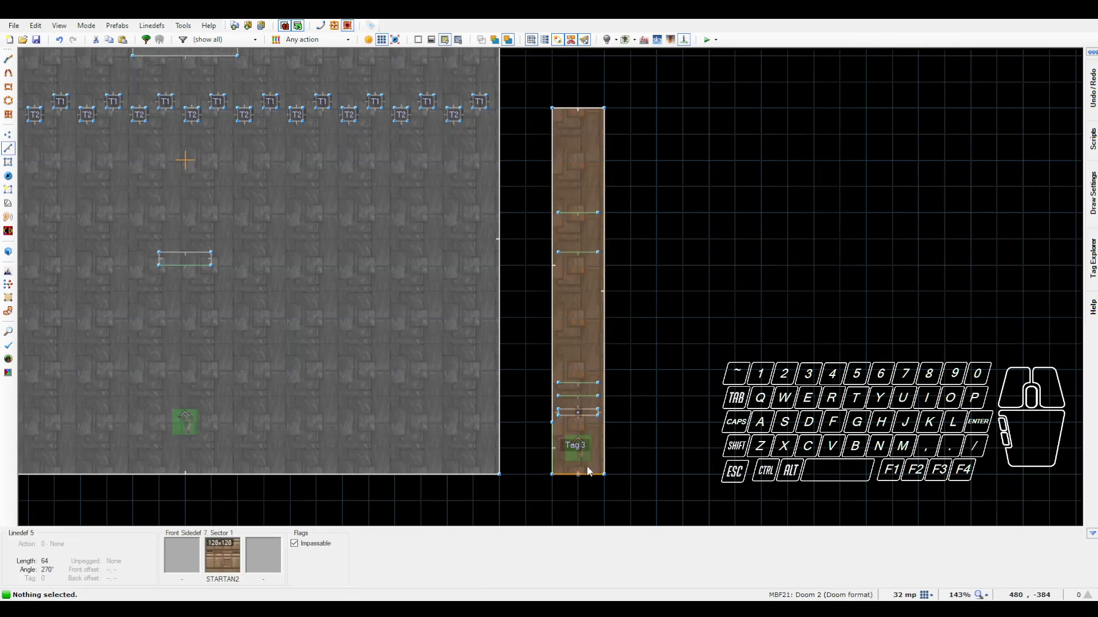
# Examine the Scroll Floor, Move Things linedef beside the corridor's player start on the 2D map and in the 3D view.
pyautogui.scroll(3, 587, 469)
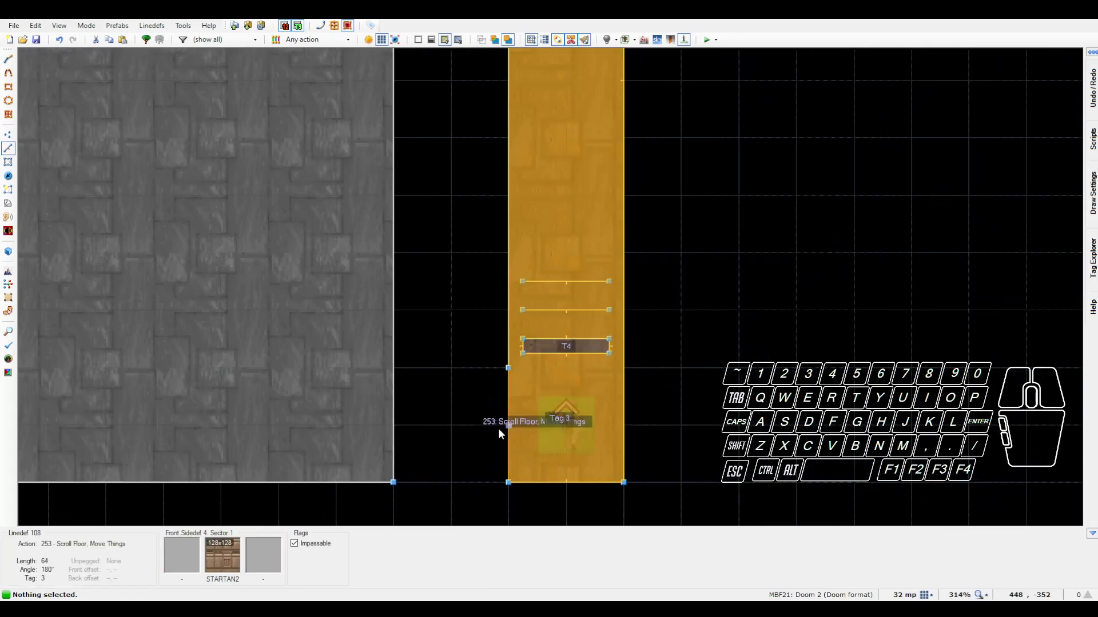
pyautogui.press('space')
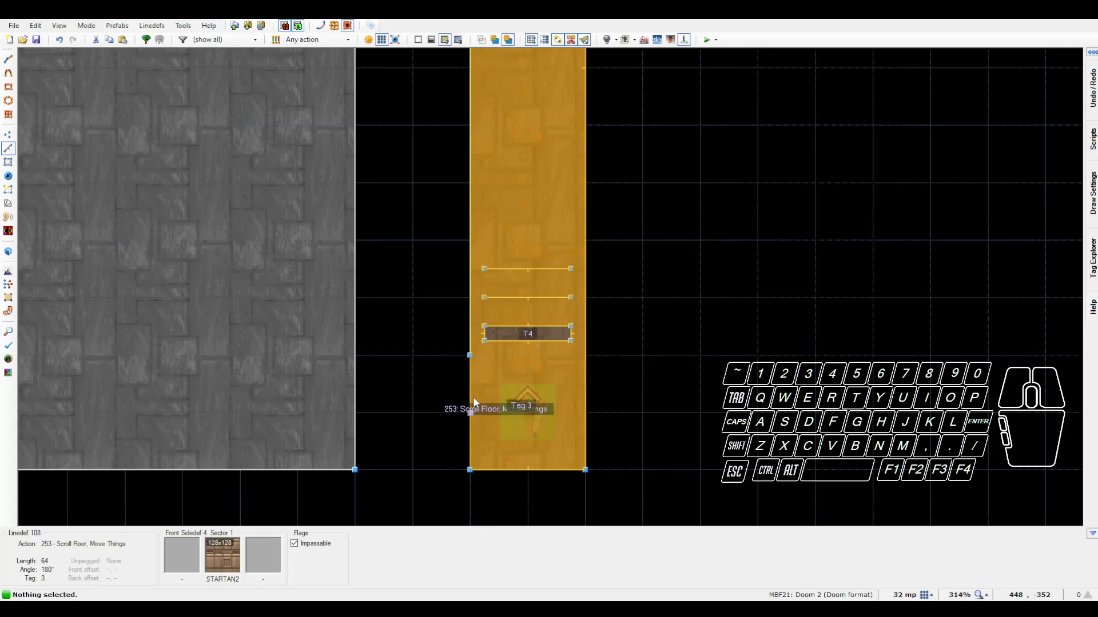
pyautogui.press('q')
pyautogui.press('d')
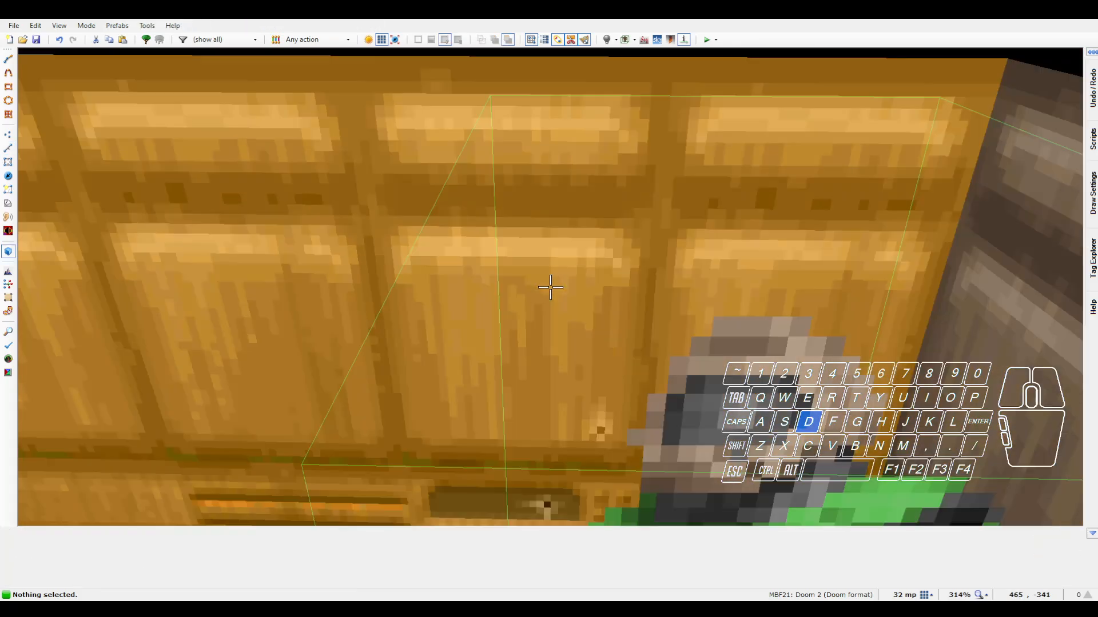
pyautogui.press('d')
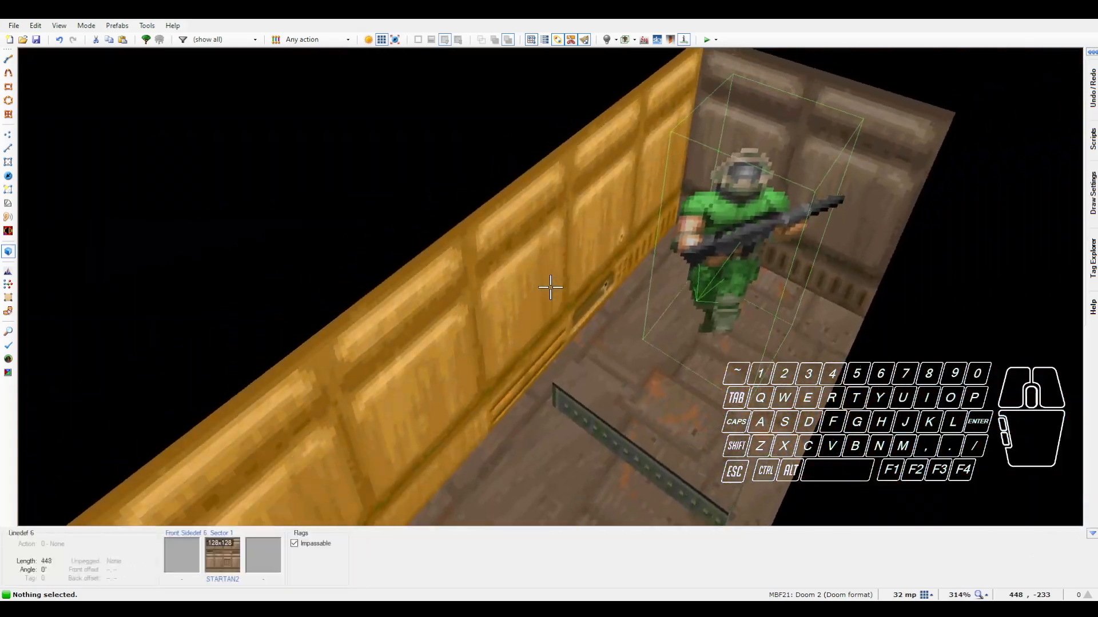
pyautogui.press('e')
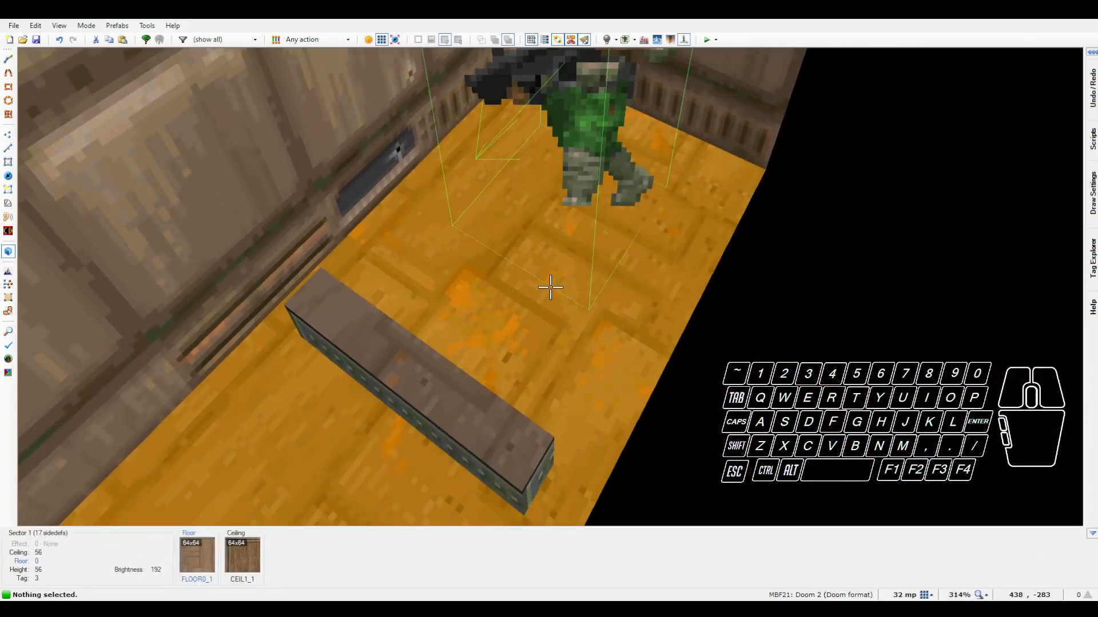
pyautogui.press('q')
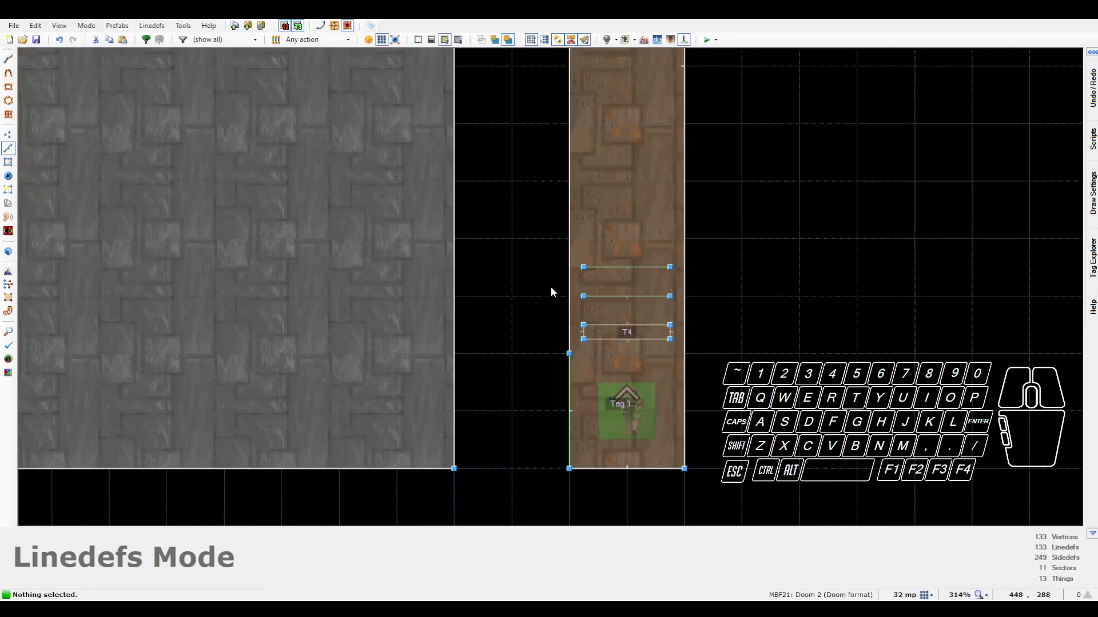
pyautogui.scroll(-1, 324, 173)
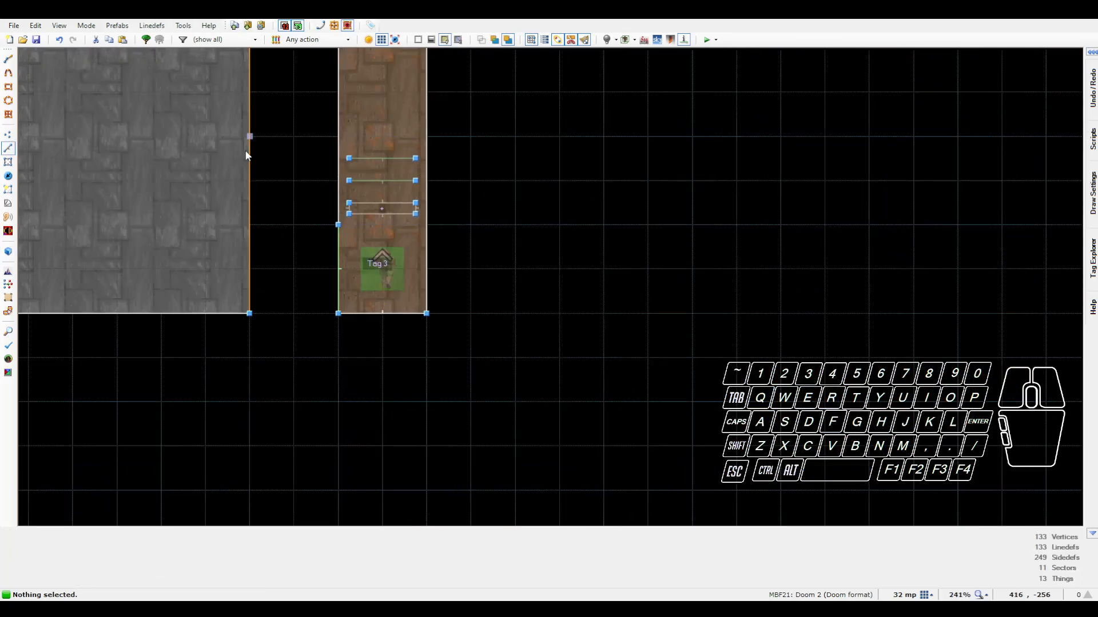
pyautogui.press('d')
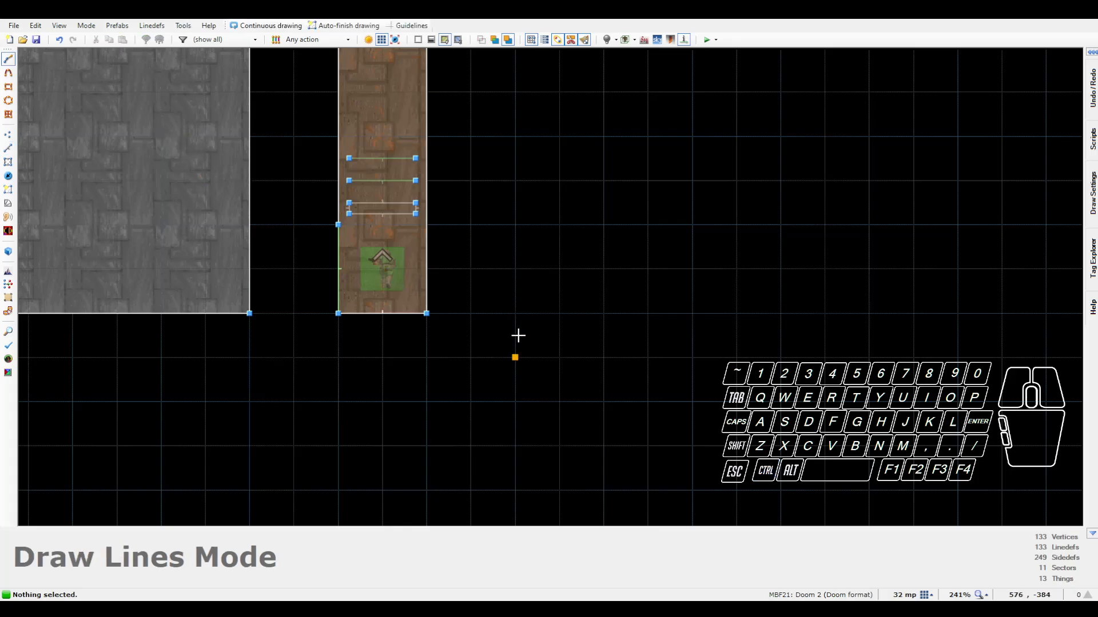
pyautogui.press('Escape')
pyautogui.scroll(-2, 503, 274)
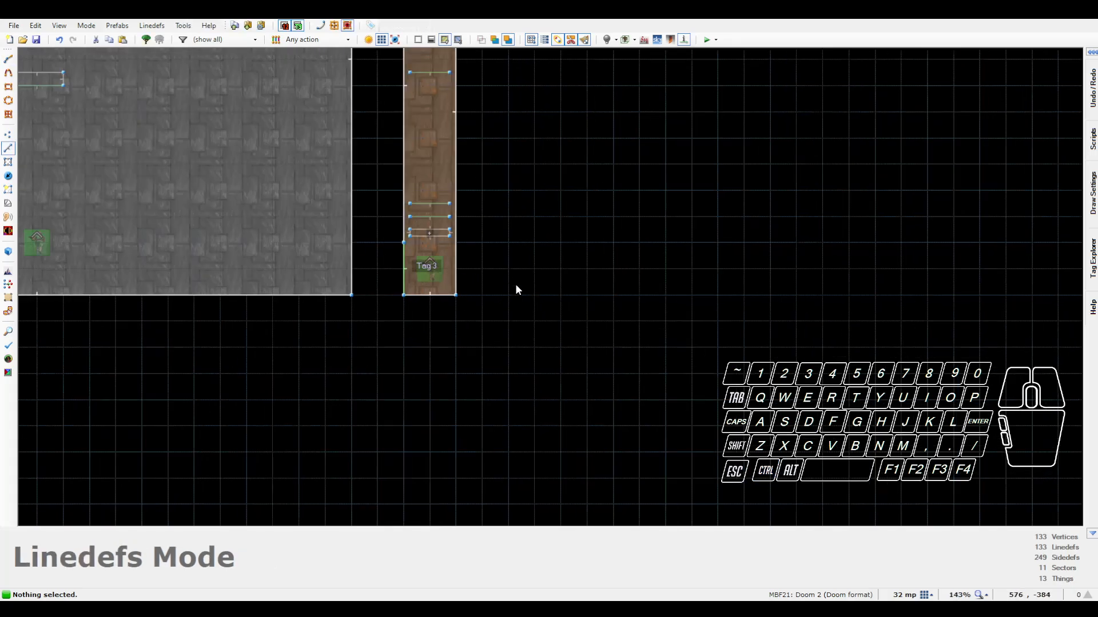
pyautogui.scroll(2, 400, 263)
# Inspect the corridor's Scroll Floor, Move Things linedef up close in Linedefs mode.
pyautogui.press('l')
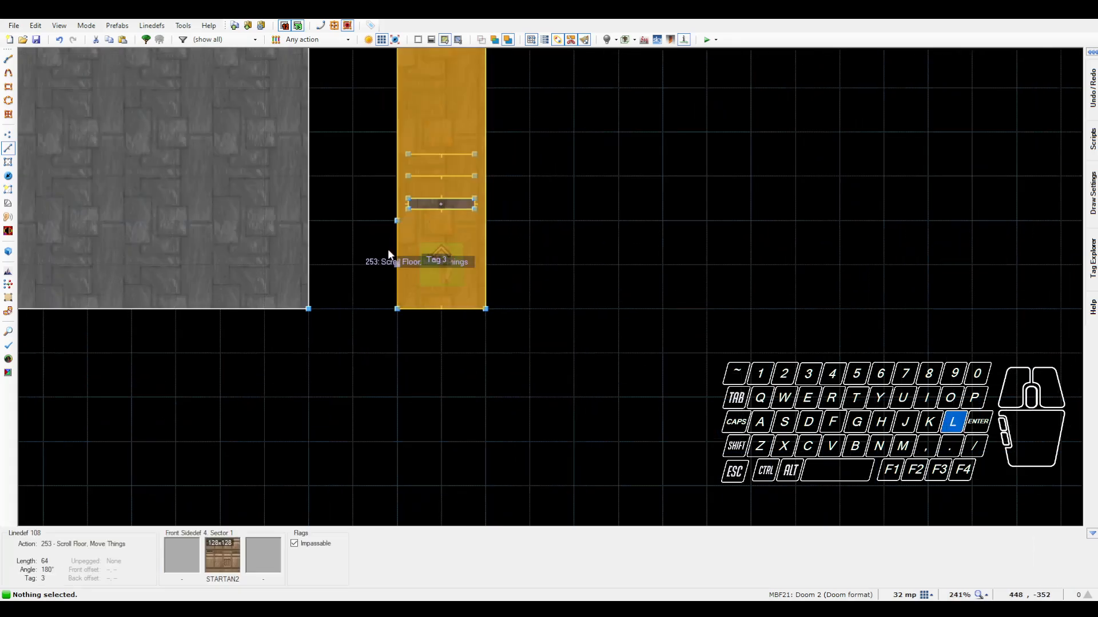
pyautogui.scroll(3, 391, 266)
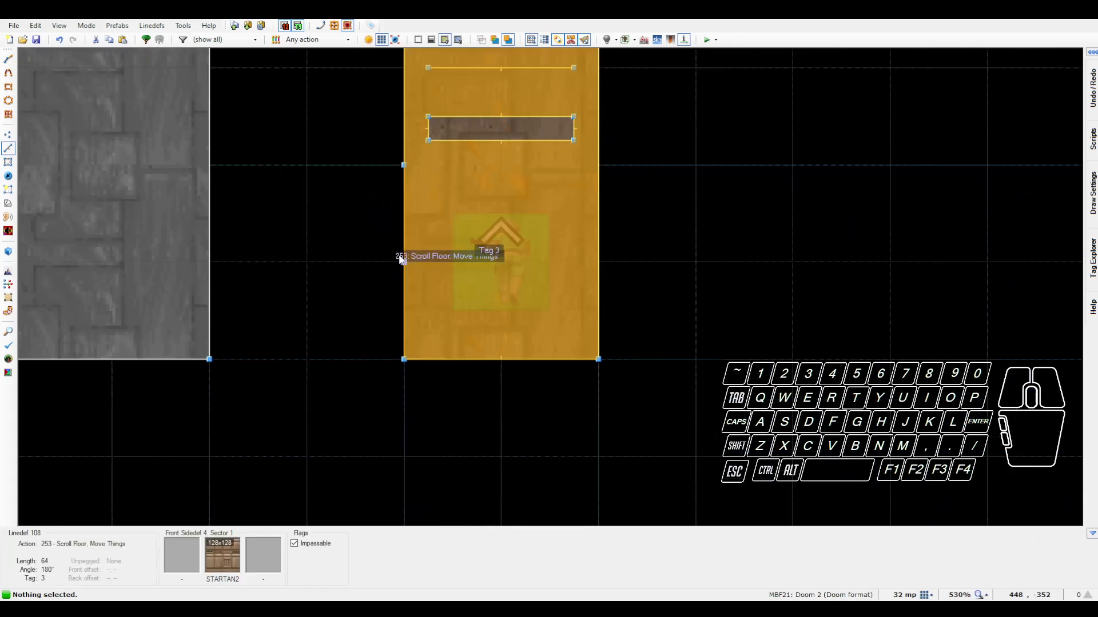
pyautogui.press('space')
pyautogui.scroll(-1, 327, 230)
# Set the grid size to 16 mp and try drawing a vertical 64-unit line upwards in the void east of the corridor.
pyautogui.hotkey('ctrl', 'd')
pyautogui.press('space')
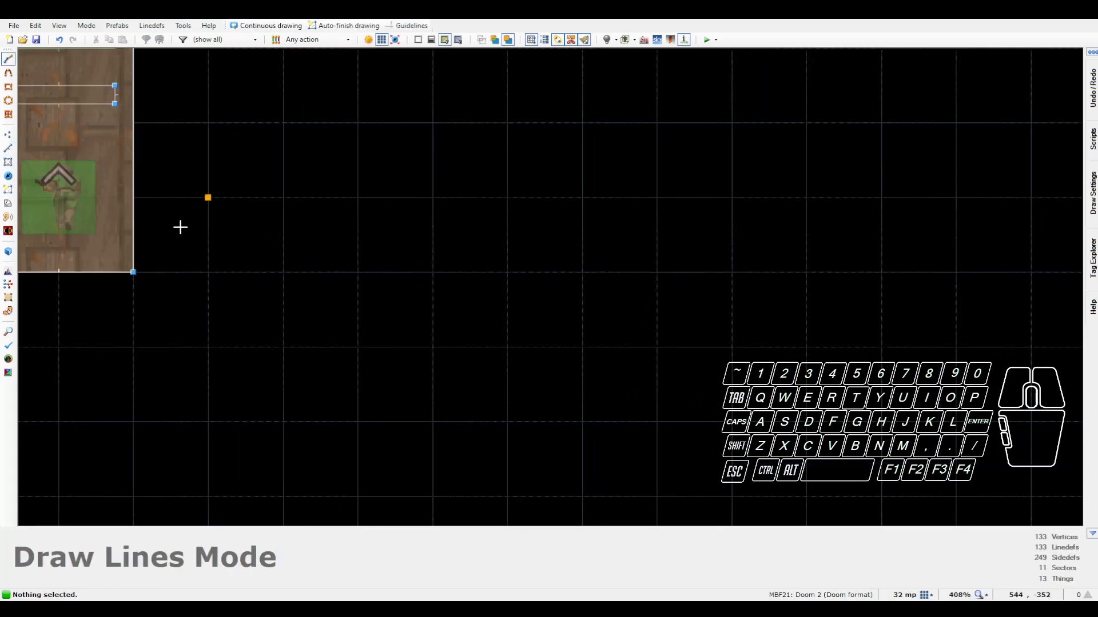
pyautogui.press('Escape')
pyautogui.hotkey('ctrl', 'd')
pyautogui.keyDown('ctrl'); pyautogui.keyDown('shift'); pyautogui.scroll(1, 301, 265); pyautogui.keyUp('shift'); pyautogui.keyUp('ctrl')
pyautogui.click(324, 273)
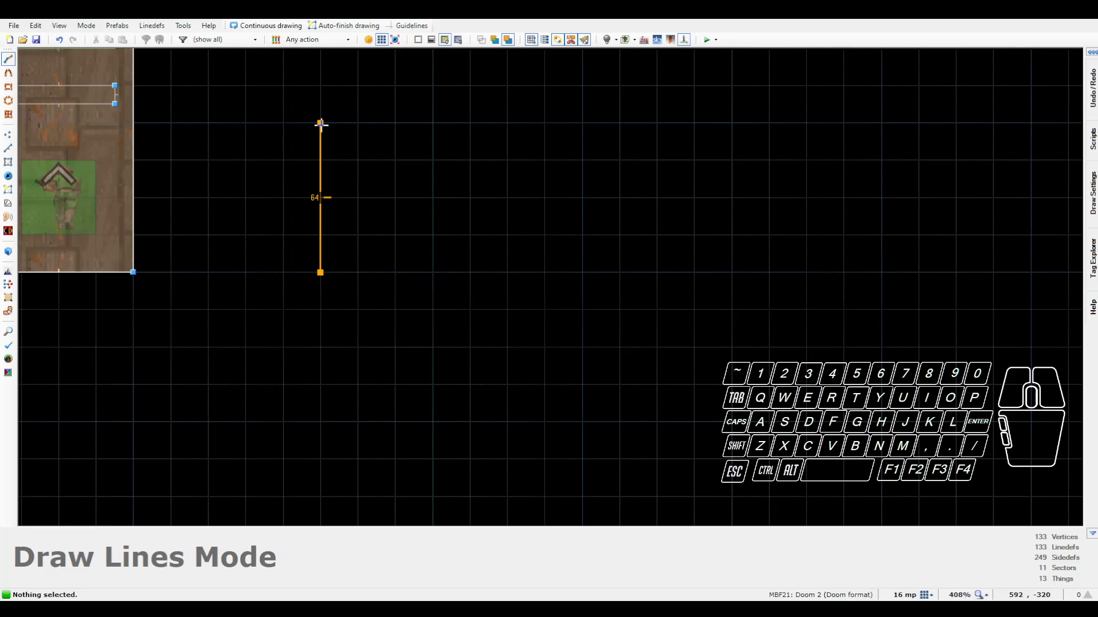
pyautogui.press('Escape')
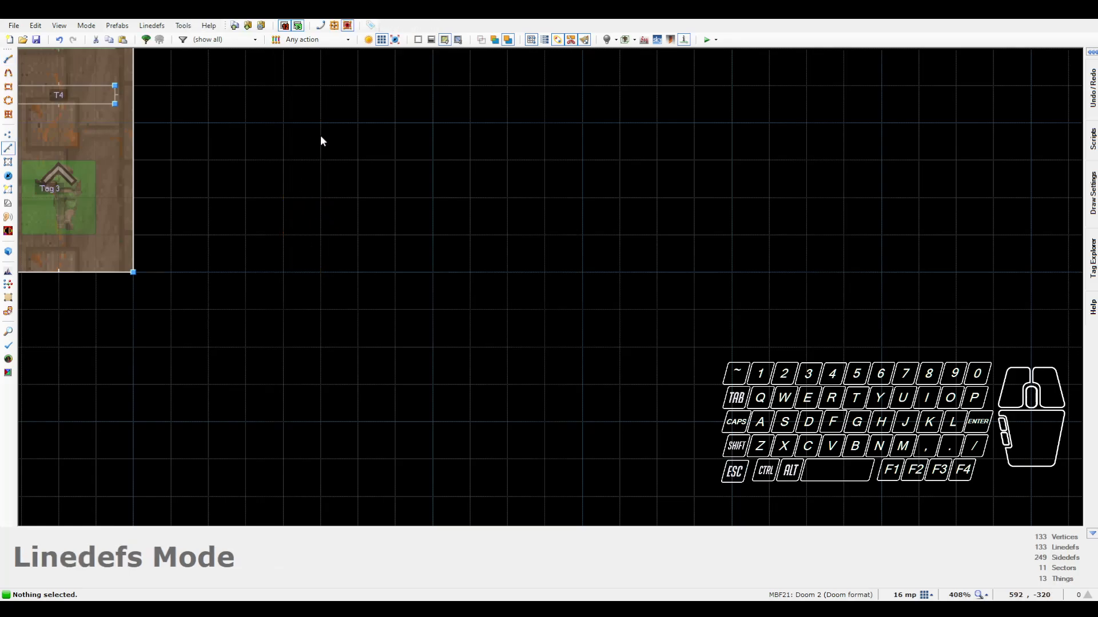
# Draw two vertical 64-unit lines in opposite directions in the void east of the corridor and undo both.
pyautogui.hotkey('ctrl', 'd')
pyautogui.click(320, 123)
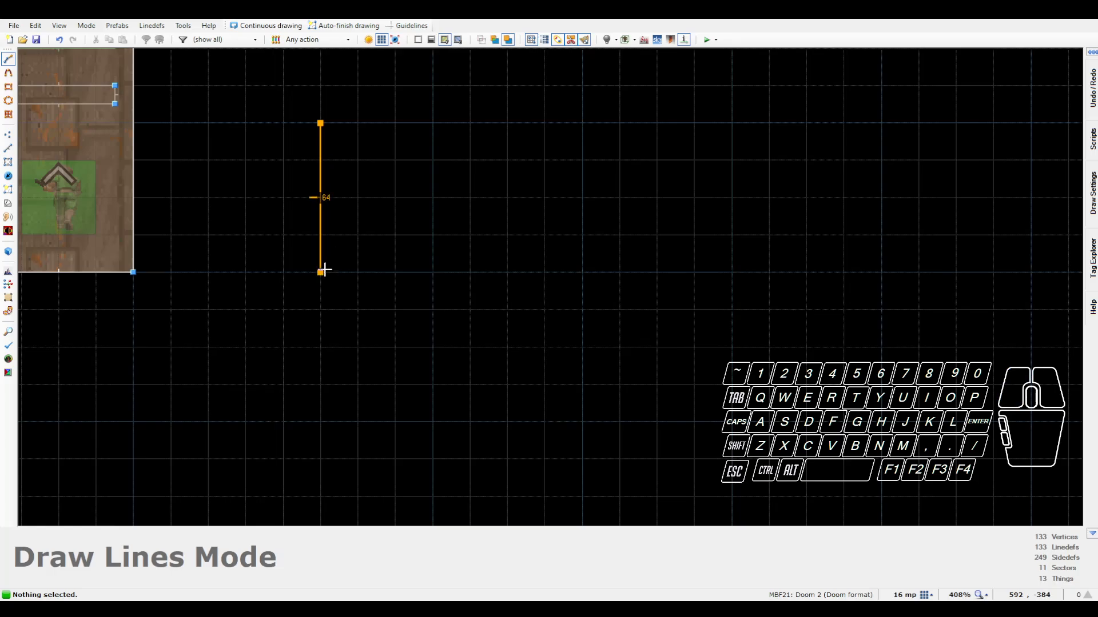
pyautogui.doubleClick(320, 272)
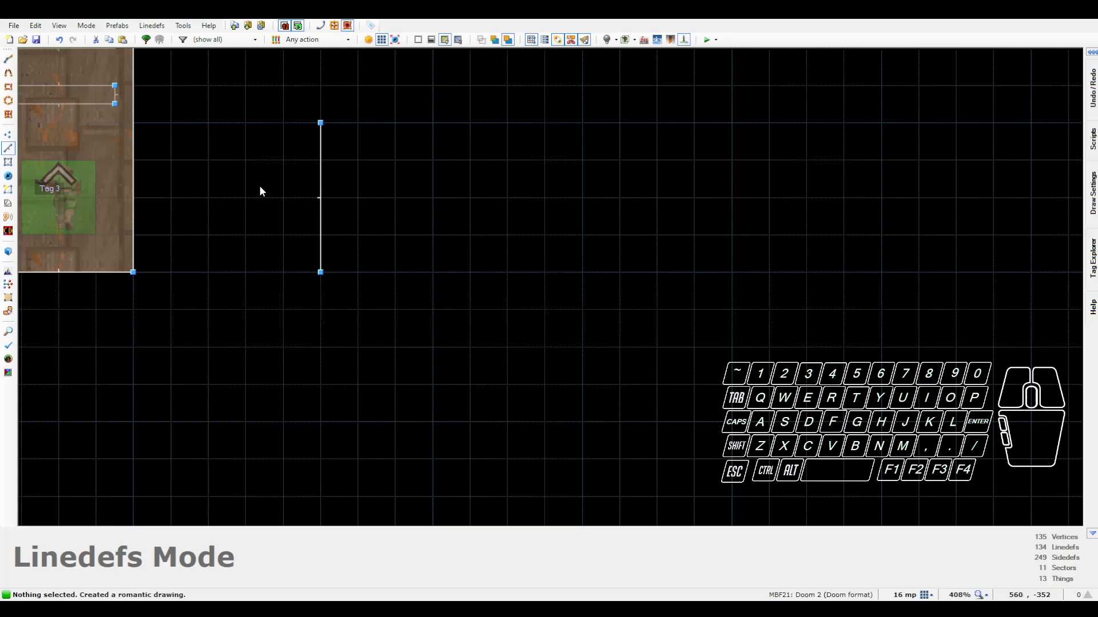
pyautogui.hotkey('ctrl', 'd')
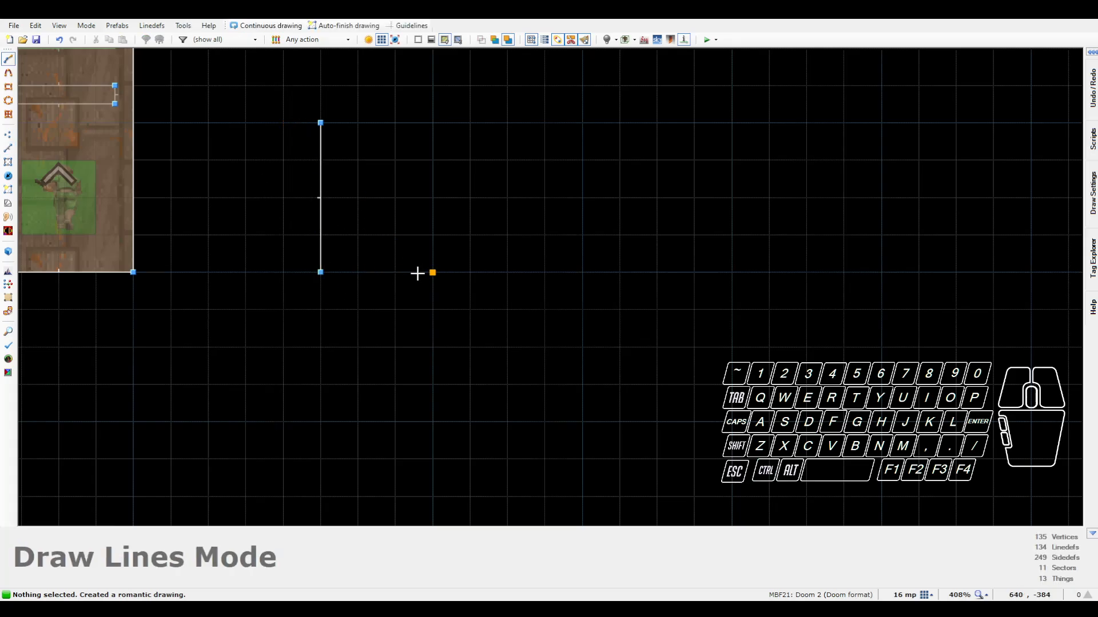
pyautogui.doubleClick(432, 122)
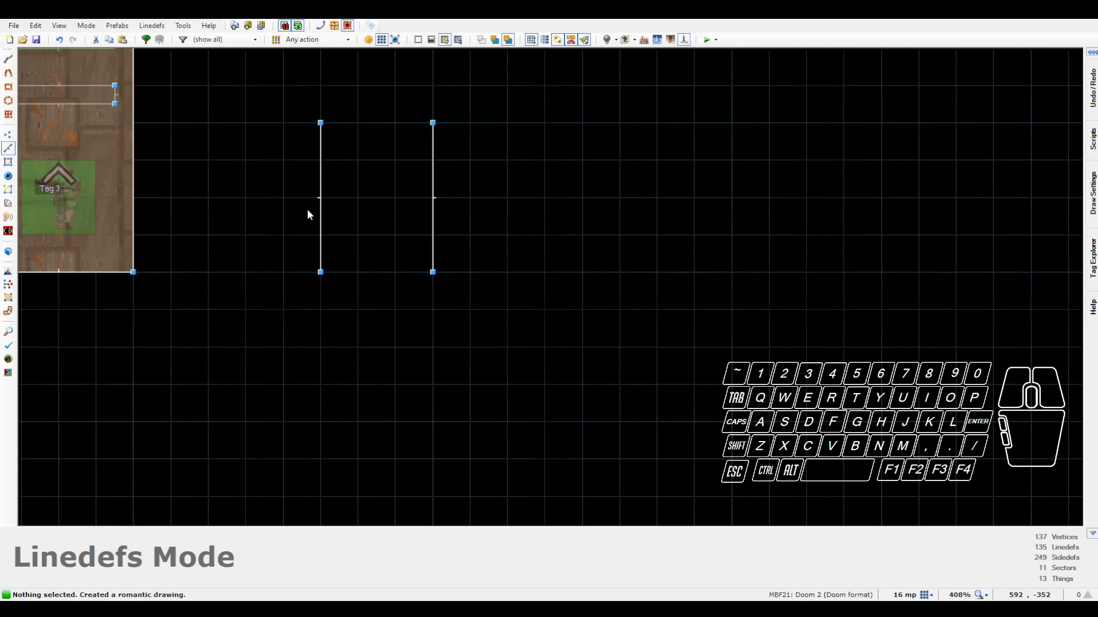
pyautogui.hotkey('ctrl', 'z')
pyautogui.hotkey('ctrl', 'z')
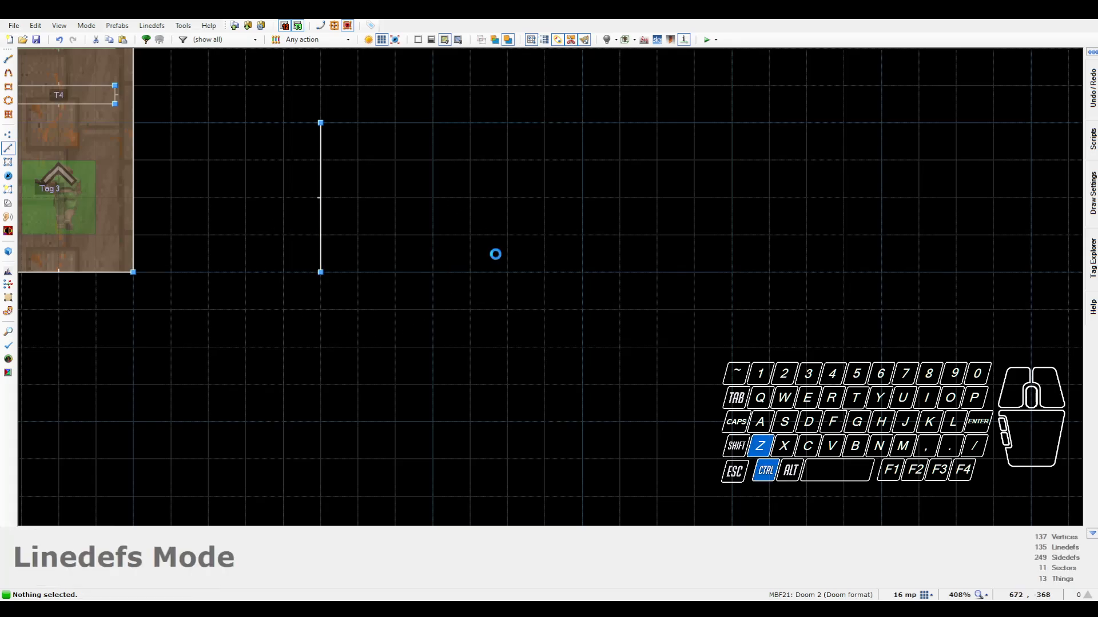
# Re-examine which way the Scroll Floor linedef runs beside the corridor's player start.
pyautogui.press('space')
pyautogui.scroll(-2, 843, 259)
pyautogui.scroll(3, 496, 240)
pyautogui.press('space')
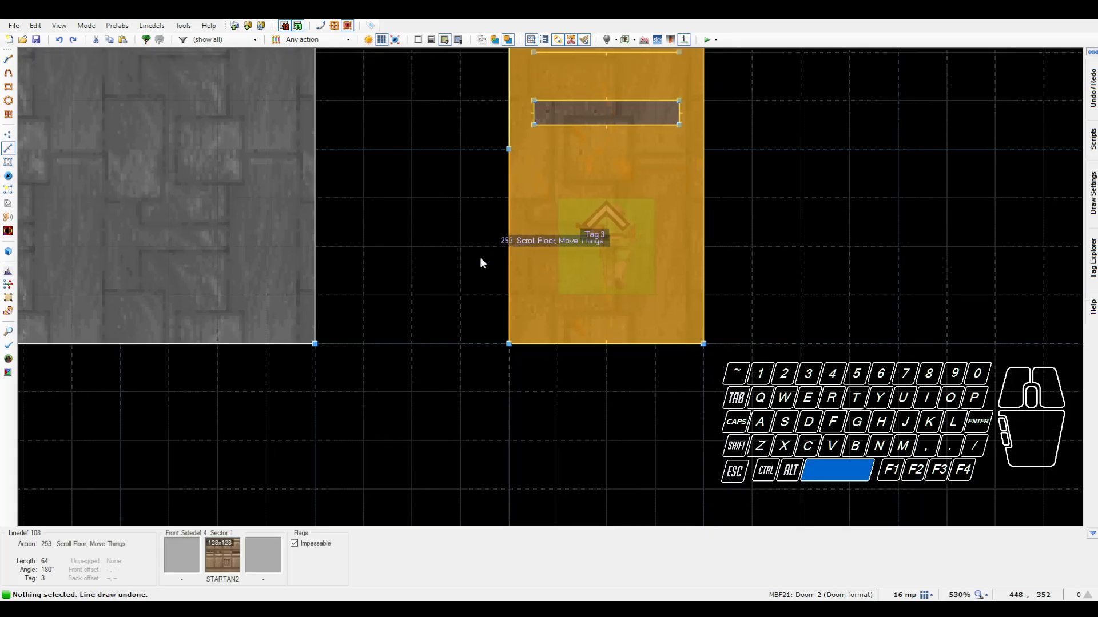
pyautogui.scroll(-2, 394, 292)
pyautogui.scroll(1, 430, 258)
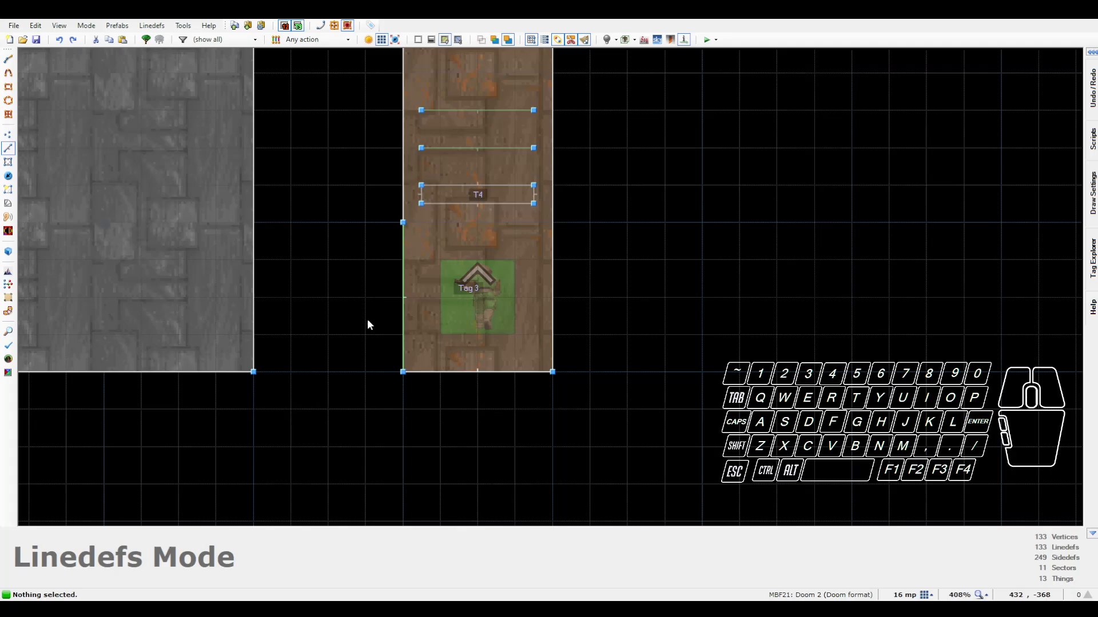
pyautogui.scroll(-1, 343, 334)
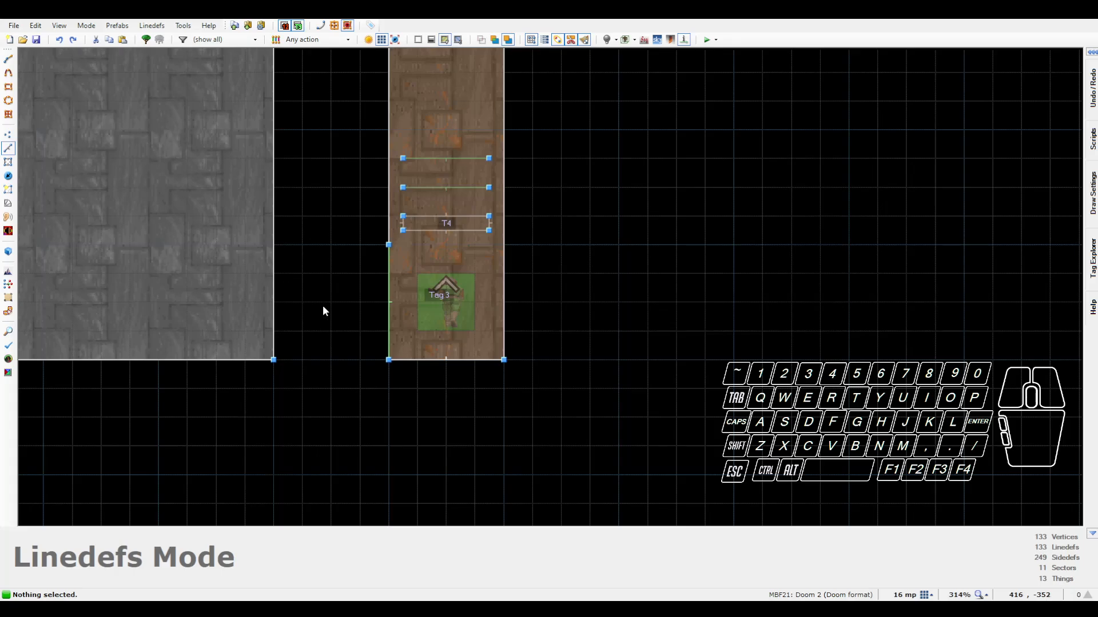
# Trace the association between the corridor's barrier sector and the arena's switch linedef in Sectors and Linedefs modes.
pyautogui.scroll(-2, 293, 295)
pyautogui.press('s')
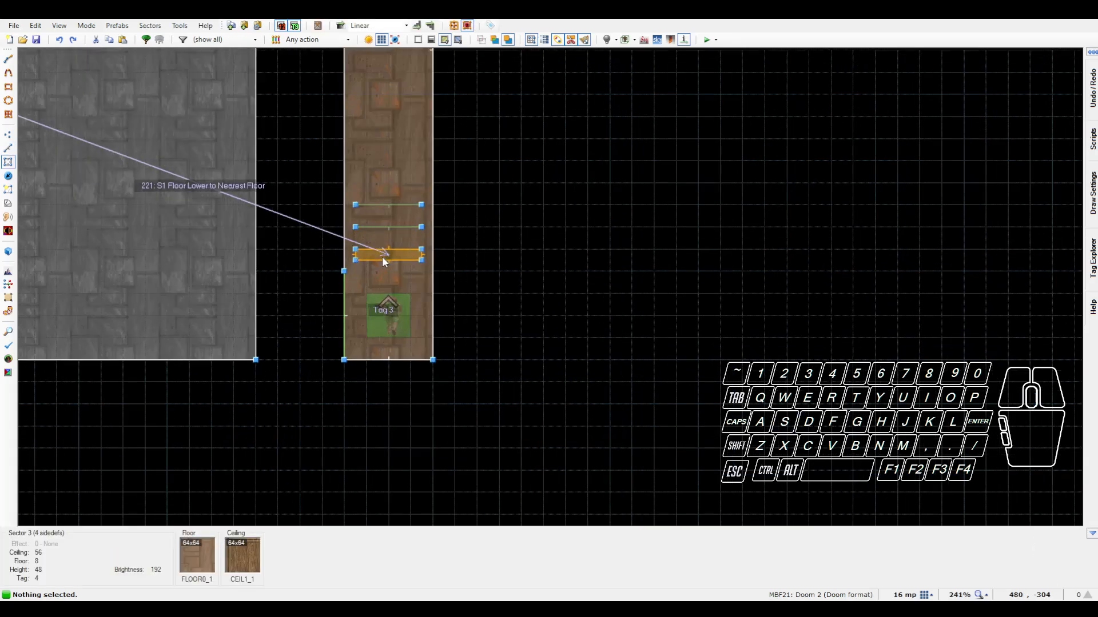
pyautogui.press('space')
pyautogui.scroll(-3, 383, 259)
pyautogui.scroll(1, 308, 231)
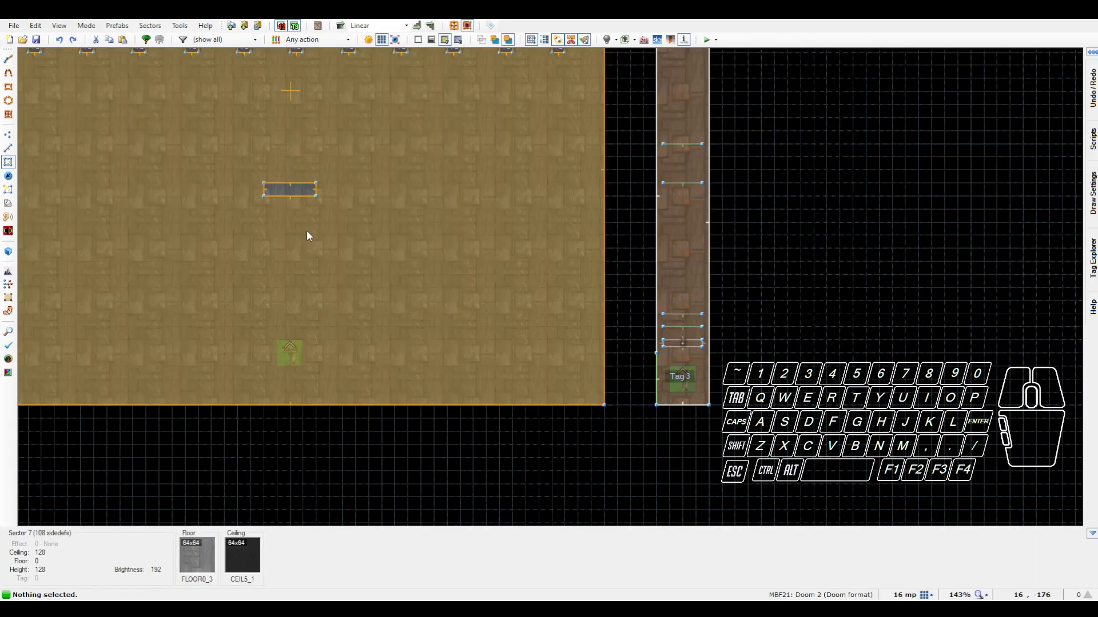
pyautogui.press('l')
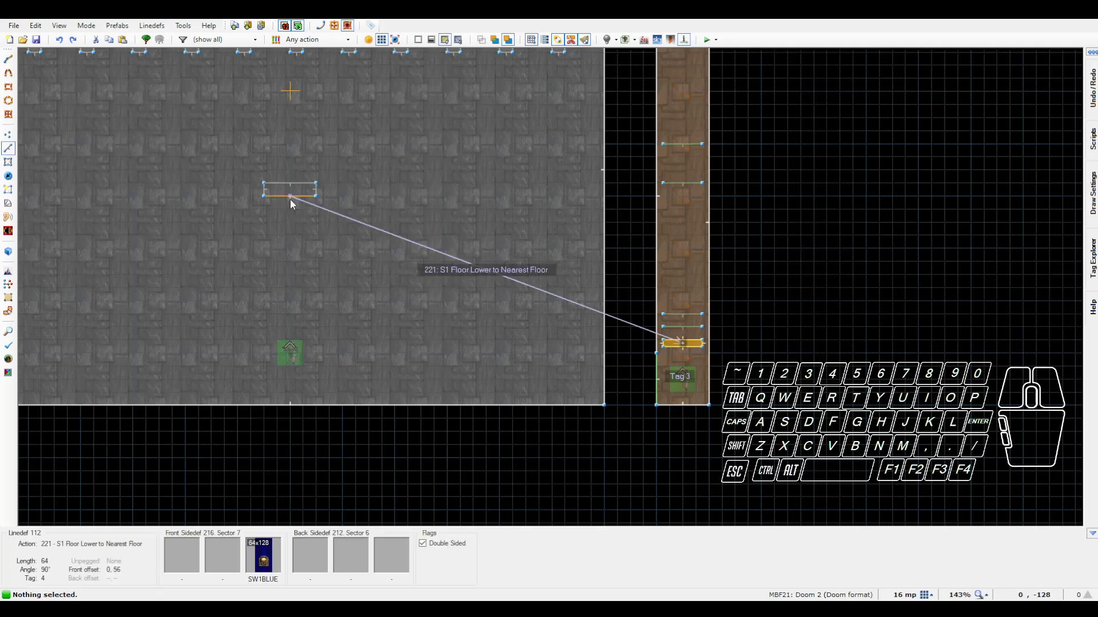
pyautogui.press('space')
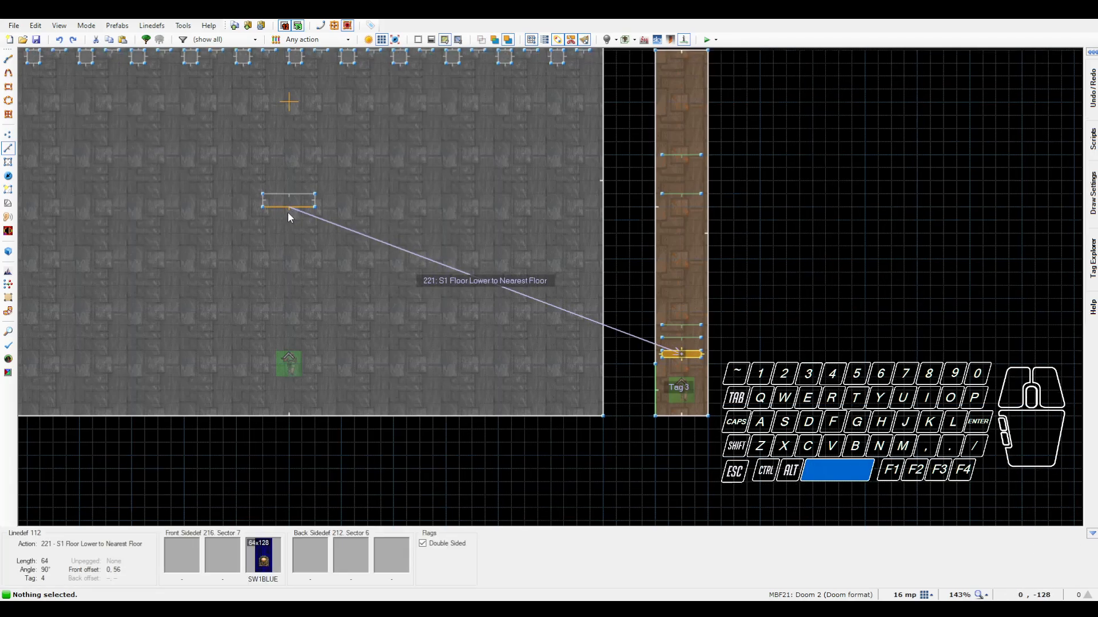
# Examine the walkover trigger linedefs along the corridor and the arena sectors they are linked to.
pyautogui.scroll(3, 716, 393)
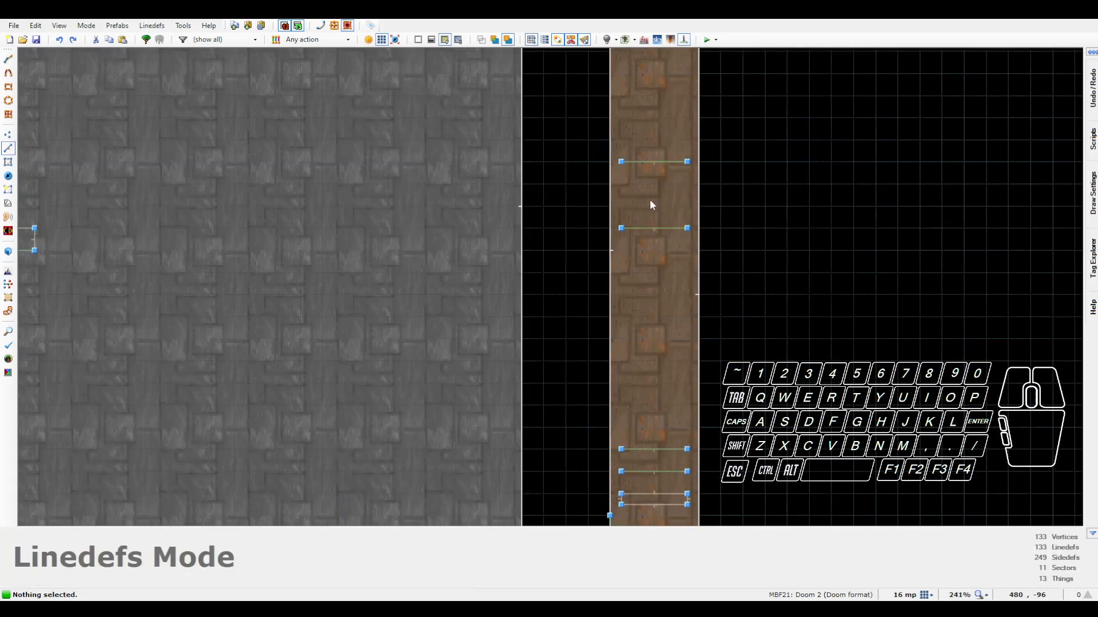
pyautogui.scroll(-2, 649, 169)
pyautogui.press('space')
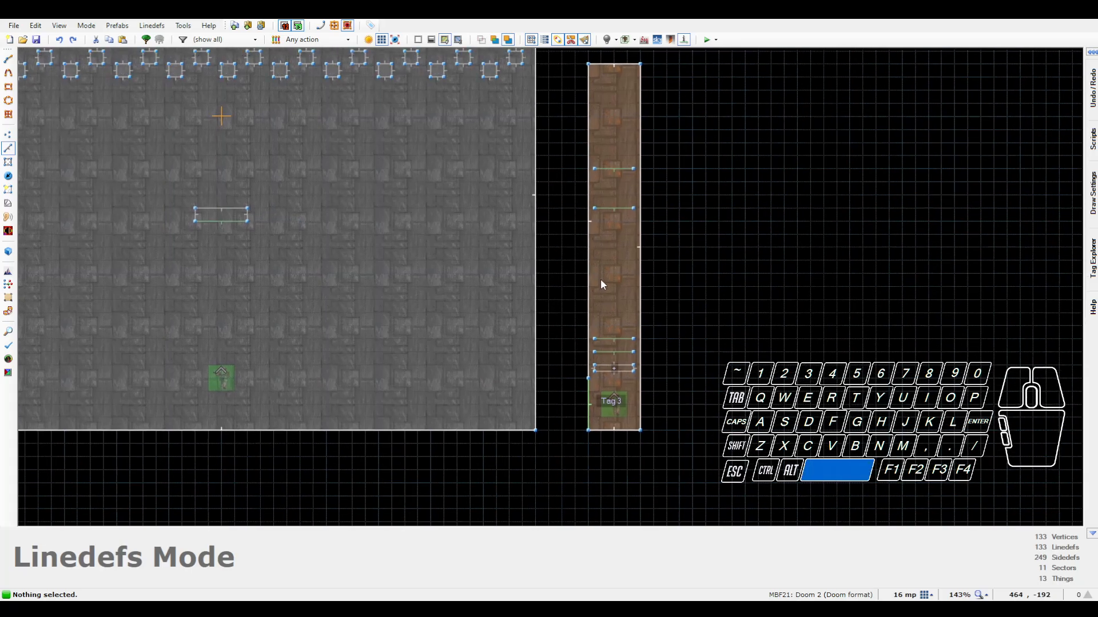
pyautogui.scroll(1, 600, 279)
pyautogui.scroll(-2, 612, 318)
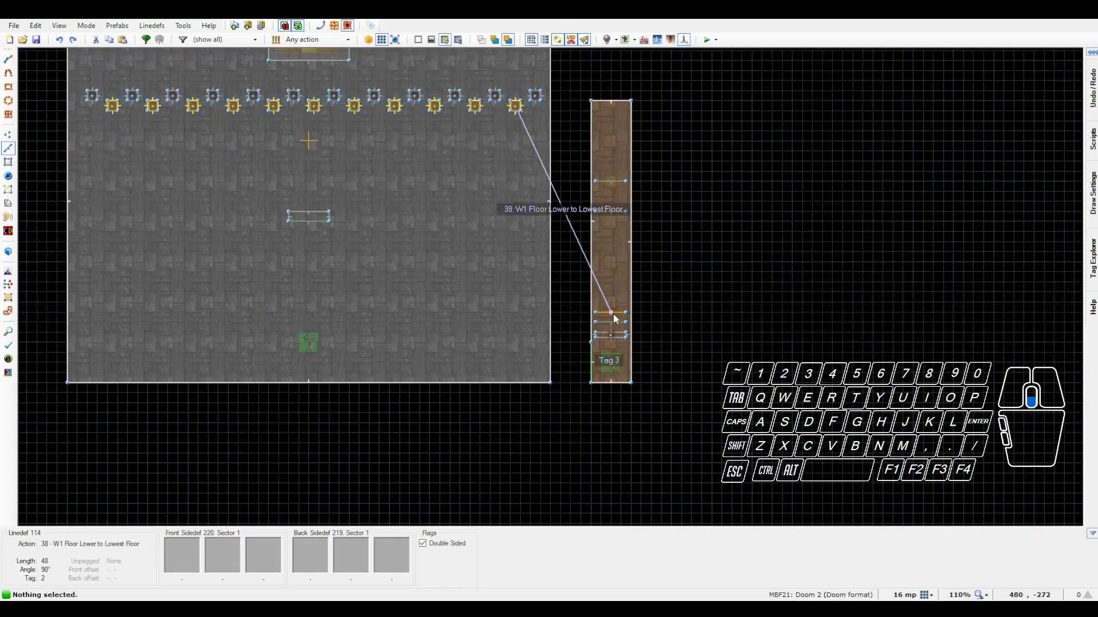
pyautogui.scroll(3, 605, 175)
pyautogui.moveTo(610, 196); pyautogui.dragTo(610, 149, button='right')
pyautogui.scroll(2, 611, 172)
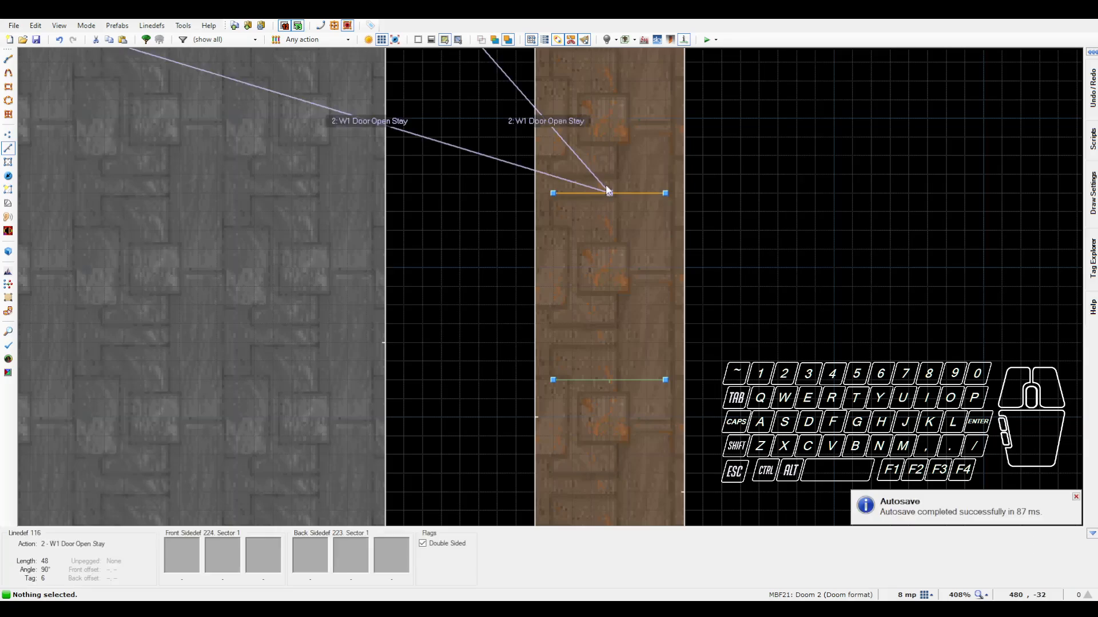
pyautogui.scroll(-4, 606, 190)
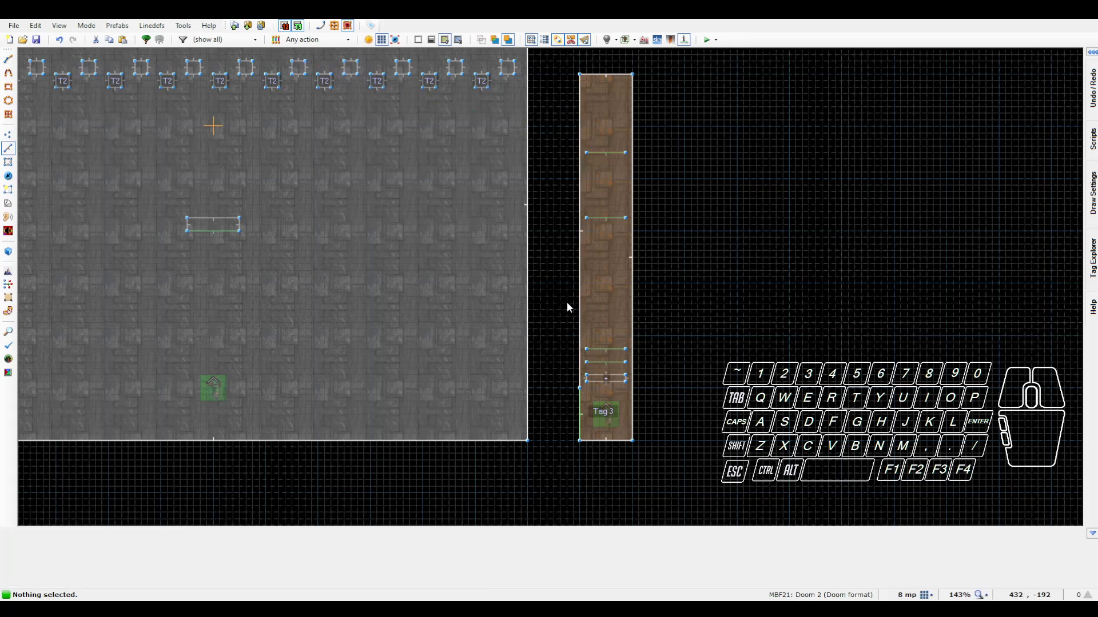
# Move the scroll linedef's upper vertex down to 448, -352 and up past 448, -272, returning it to 448, -320.
pyautogui.scroll(5, 567, 303)
pyautogui.press('v')
pyautogui.moveTo(603, 269); pyautogui.dragTo(601, 389, button='right')
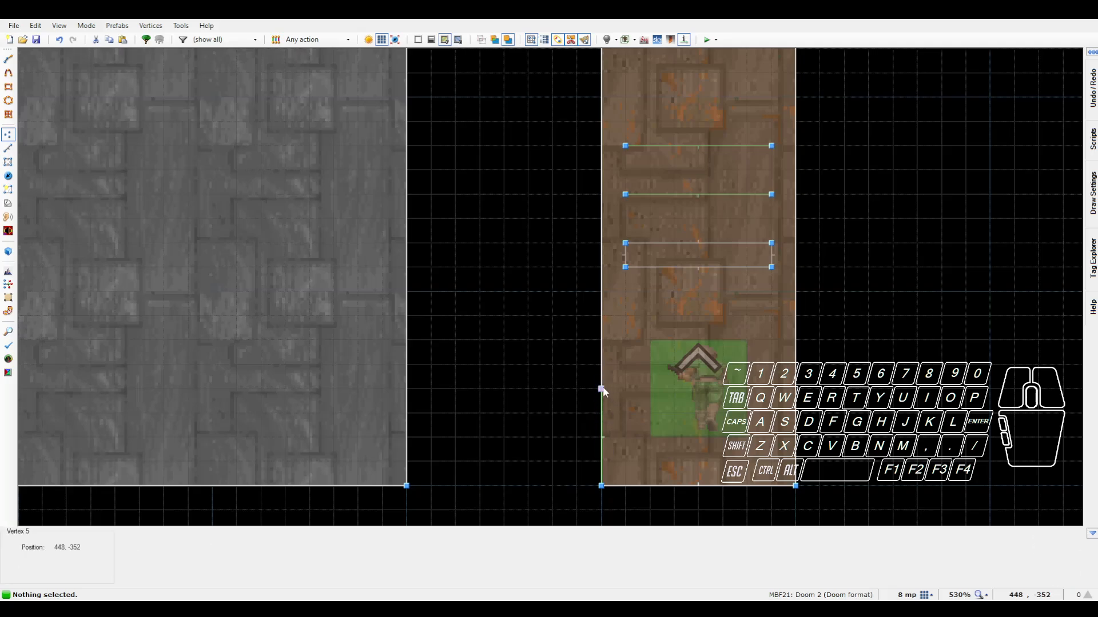
pyautogui.moveTo(602, 387); pyautogui.dragTo(602, 293, button='right')
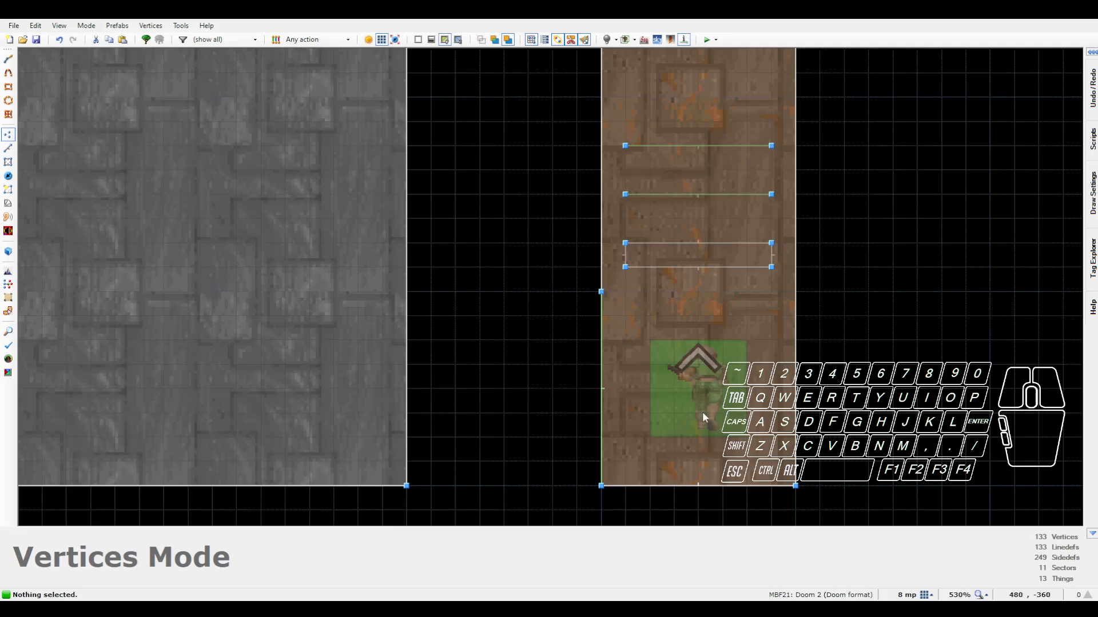
pyautogui.moveTo(601, 293); pyautogui.dragTo(600, 146, button='right')
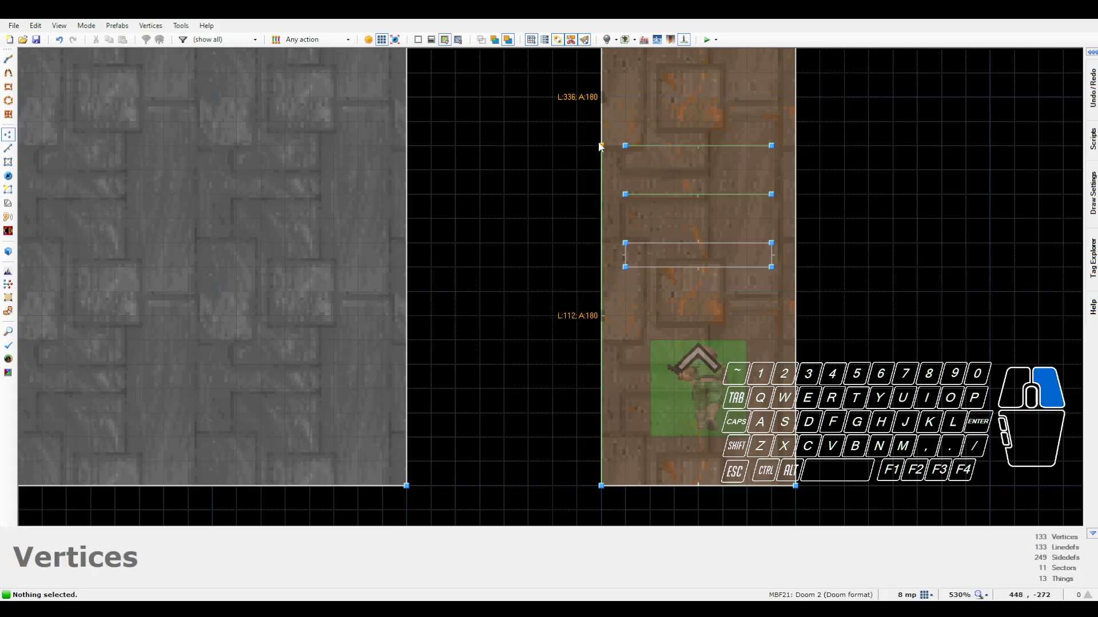
pyautogui.moveTo(598, 107); pyautogui.dragTo(600, 292, button='right')
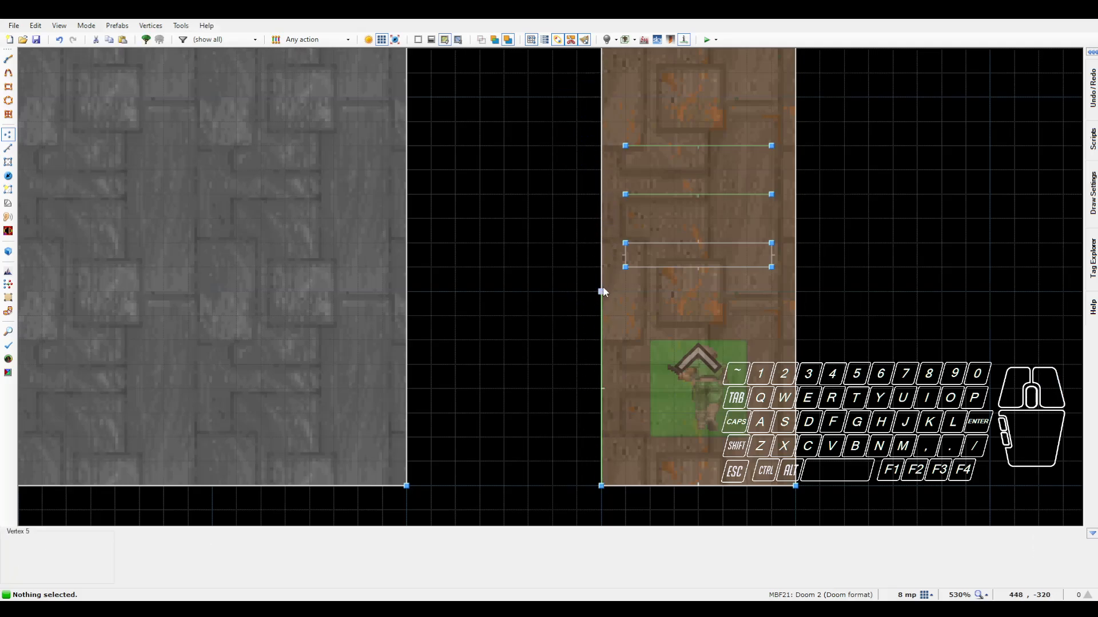
# Move the scroll linedef's upper vertex up to 448, -256 and return it to 448, -320.
pyautogui.moveTo(603, 291); pyautogui.dragTo(594, 100, button='right')
pyautogui.press('l')
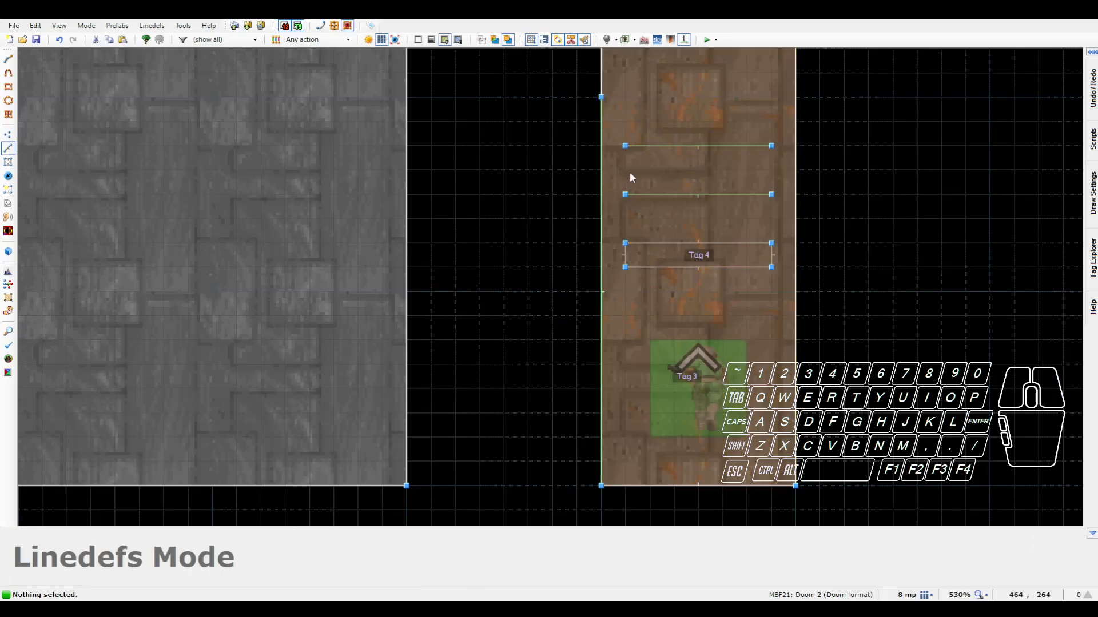
pyautogui.press('v')
pyautogui.moveTo(601, 102); pyautogui.dragTo(601, 266, button='right')
pyautogui.scroll(-1, 605, 267)
pyautogui.press('l')
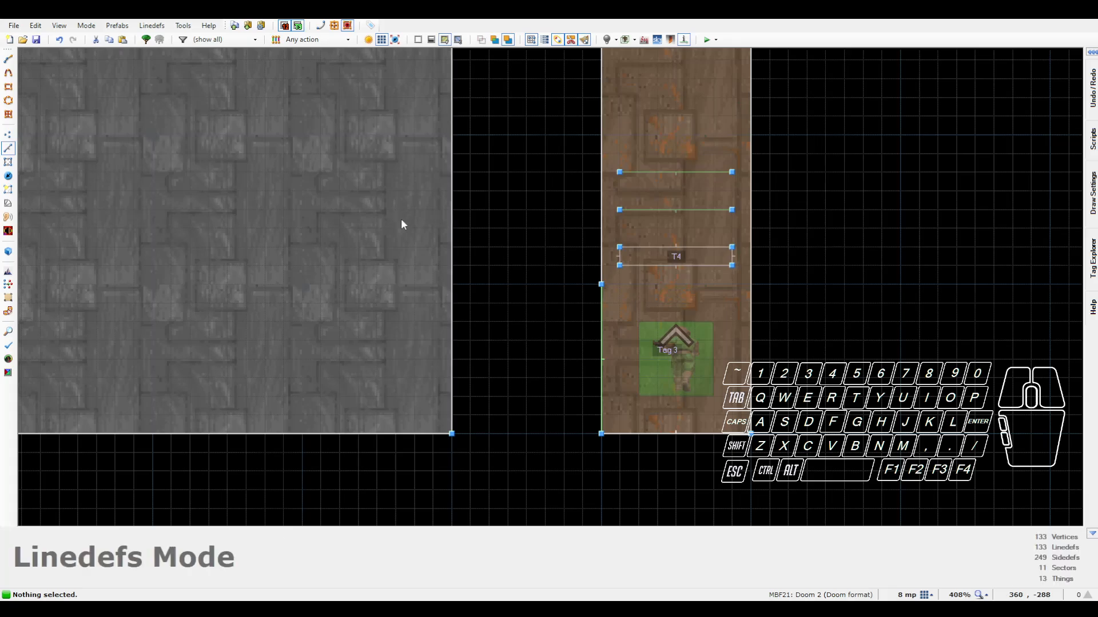
# Examine the arena's S1 Floor Lower to Nearest Floor switch linedef and its skull switch face in the 3D view.
pyautogui.scroll(-1, 451, 273)
pyautogui.press('space')
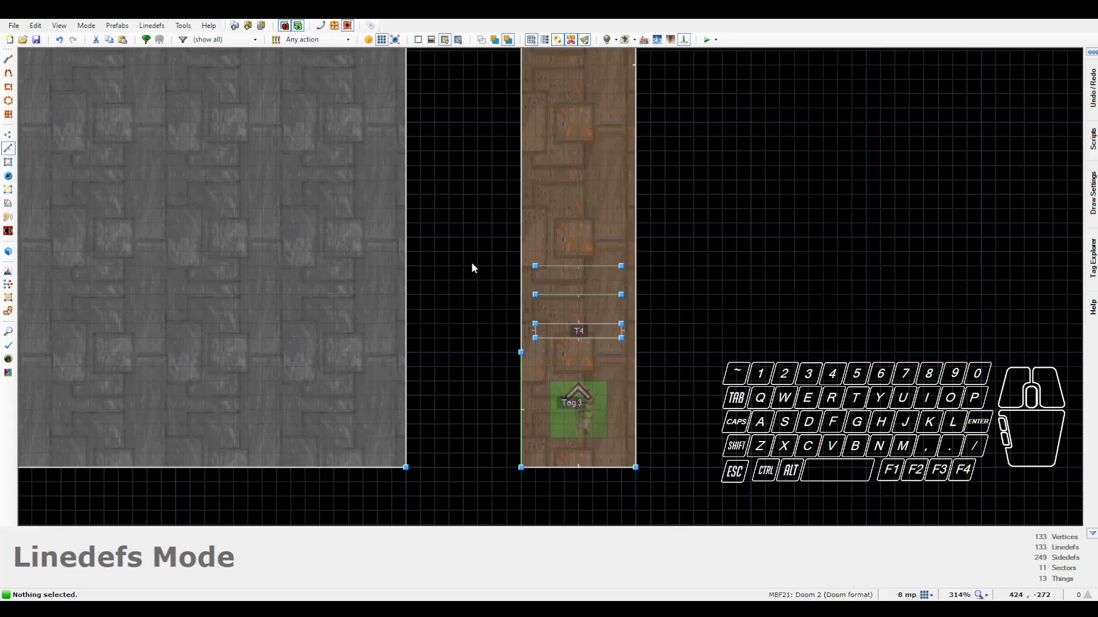
pyautogui.press('space')
pyautogui.scroll(-2, 425, 375)
pyautogui.press('space')
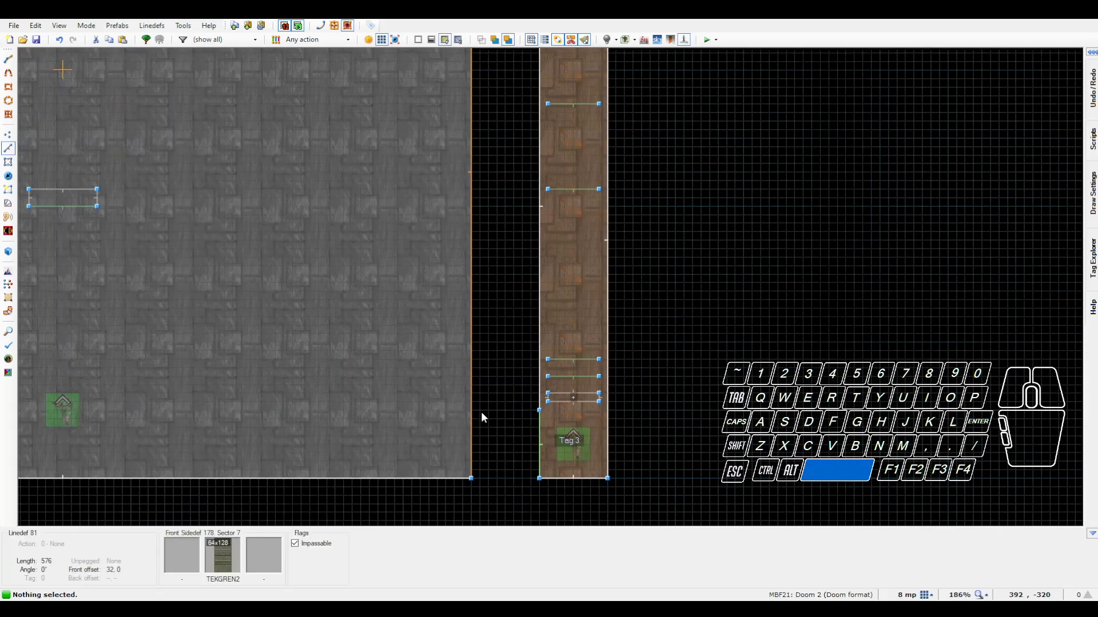
pyautogui.scroll(-1, 488, 411)
pyautogui.press('space')
pyautogui.scroll(-1, 515, 358)
pyautogui.press('space')
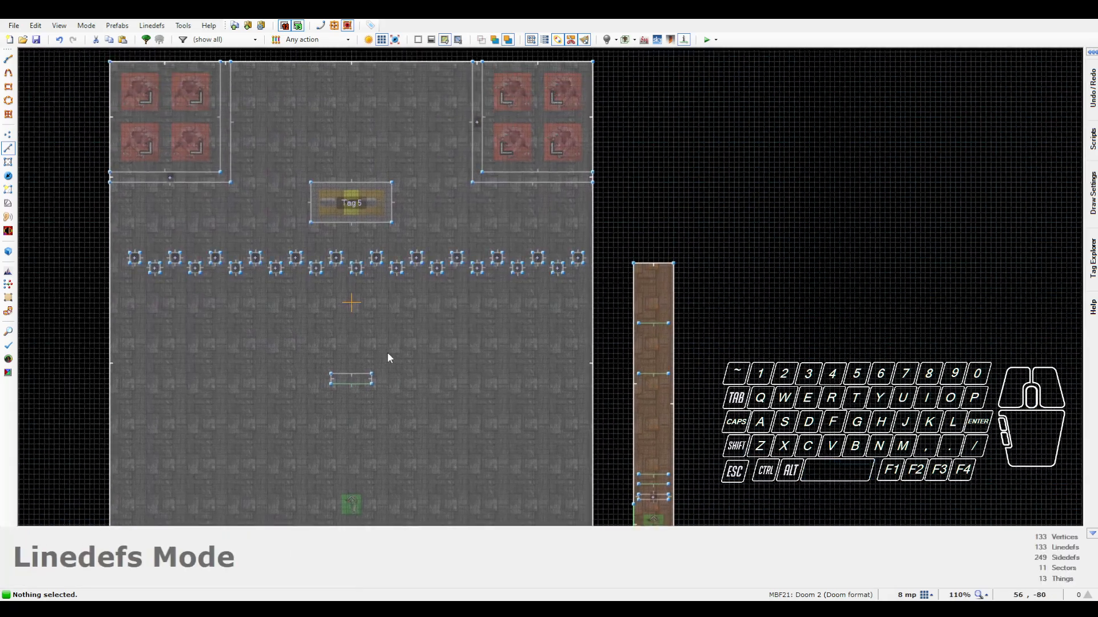
pyautogui.press('space')
pyautogui.press('space')
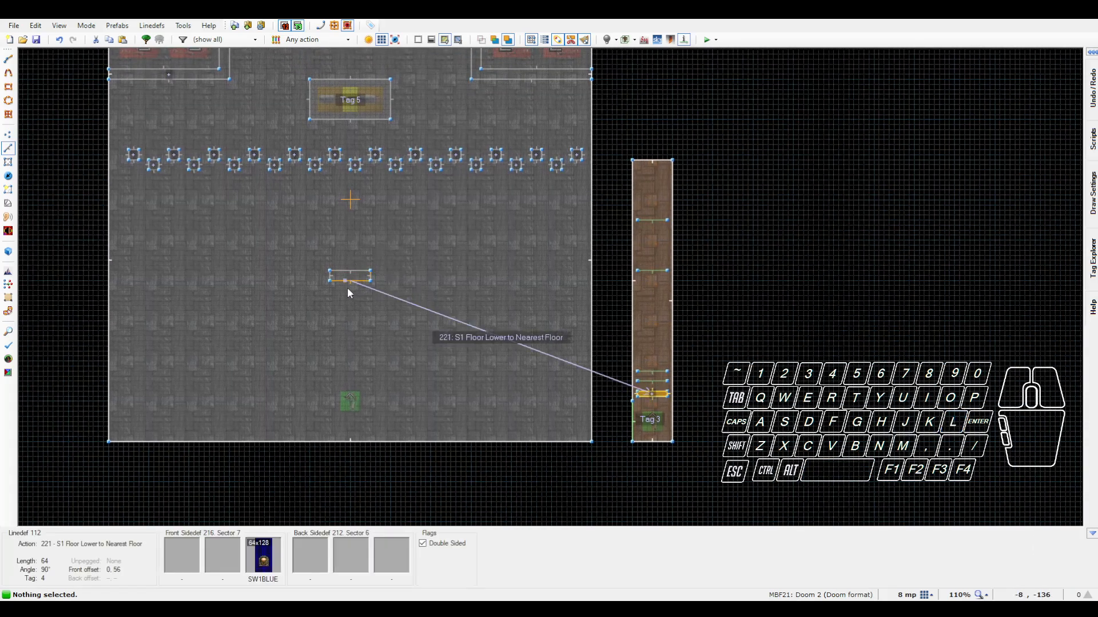
pyautogui.press('q')
pyautogui.press('d')
pyautogui.press('f')
pyautogui.press('e')
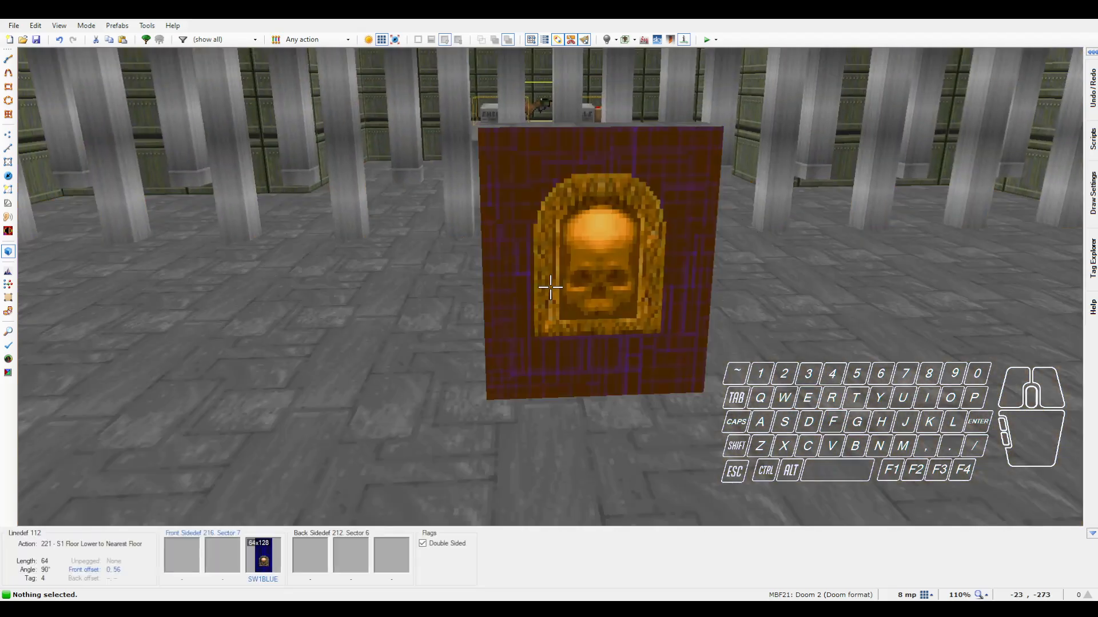
pyautogui.press('q')
# Slide the corridor's player start up past the barrier and trigger linedefs, then put it back at the corridor's lower end.
pyautogui.scroll(4, 554, 308)
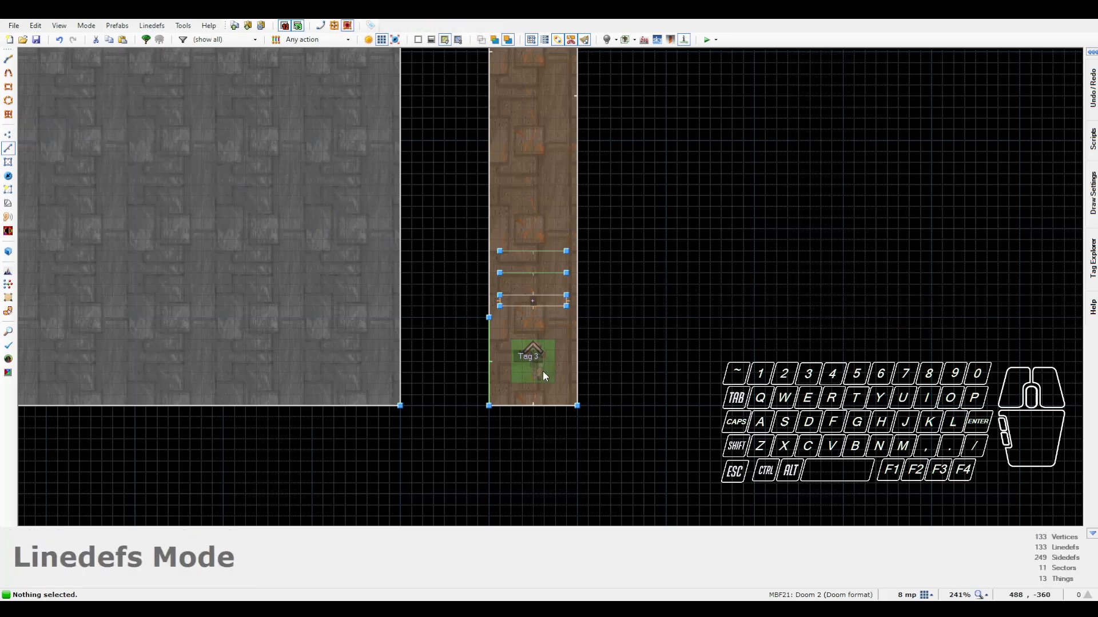
pyautogui.moveTo(527, 359); pyautogui.dragTo(520, 300, button='right')
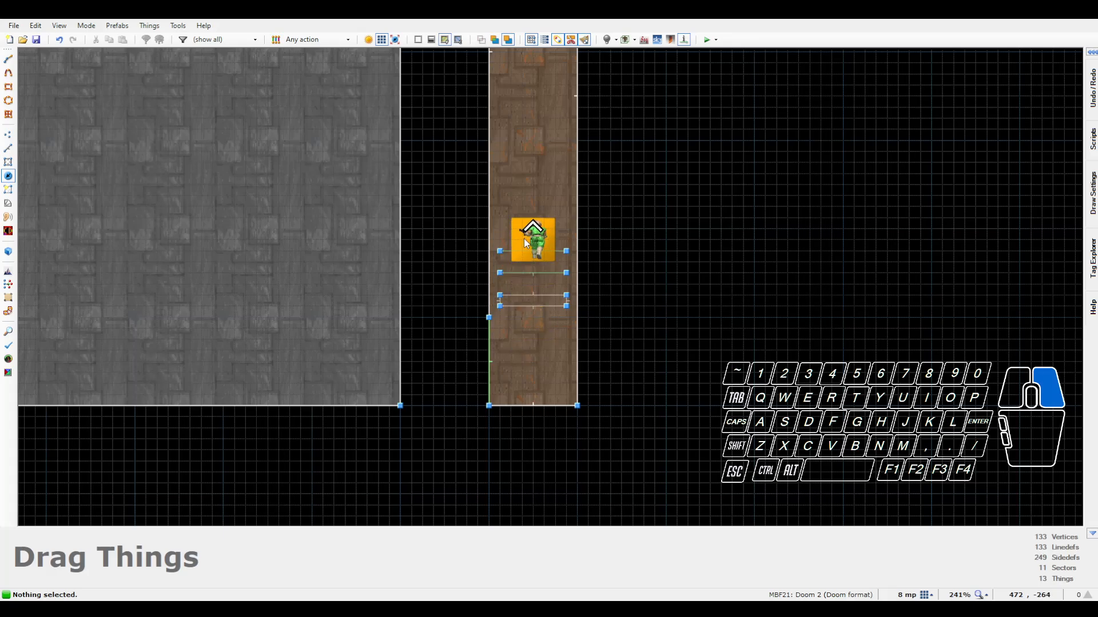
pyautogui.press('space')
pyautogui.moveTo(528, 207); pyautogui.dragTo(546, 437, button='right')
pyautogui.scroll(-1, 551, 317)
pyautogui.scroll(-1, 554, 334)
pyautogui.scroll(3, 560, 400)
pyautogui.scroll(-1, 547, 437)
# Examine the corridor's W1 Ceiling Raise to Highest Ceiling linedef and the arena pillars it is linked to.
pyautogui.press('l')
pyautogui.scroll(-2, 557, 359)
pyautogui.press('space')
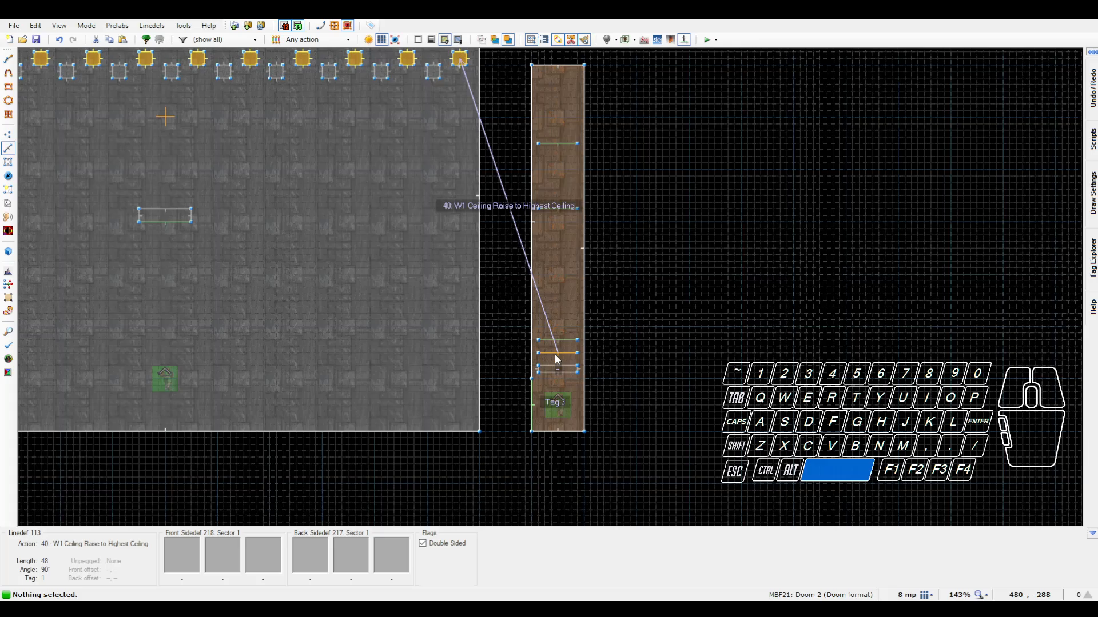
pyautogui.scroll(-3, 558, 359)
pyautogui.scroll(3, 556, 358)
pyautogui.press('q')
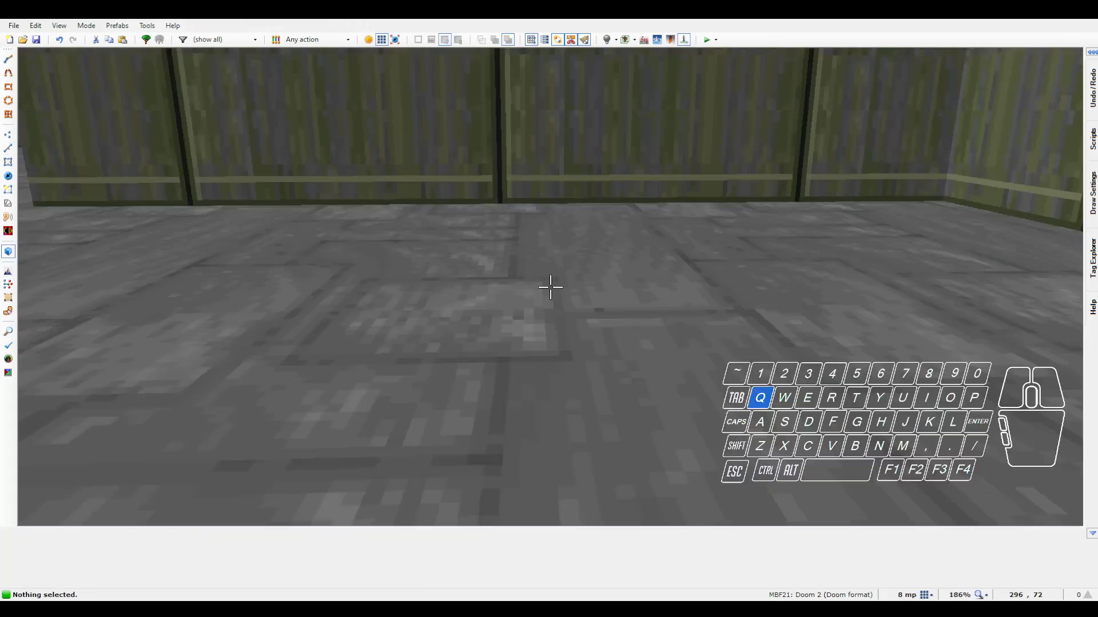
pyautogui.press('d')
pyautogui.press('q')
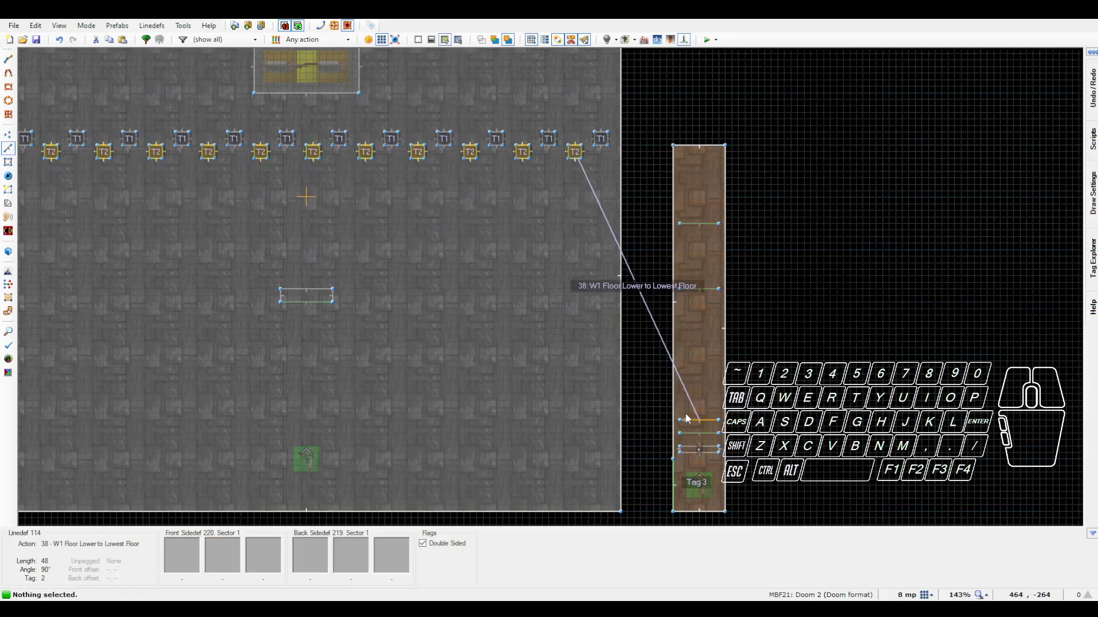
# View in 3D the arena pillars linked to the corridor's W1 Floor Lower to Lowest Floor linedef.
pyautogui.scroll(2, 572, 196)
pyautogui.press('q')
pyautogui.press('d')
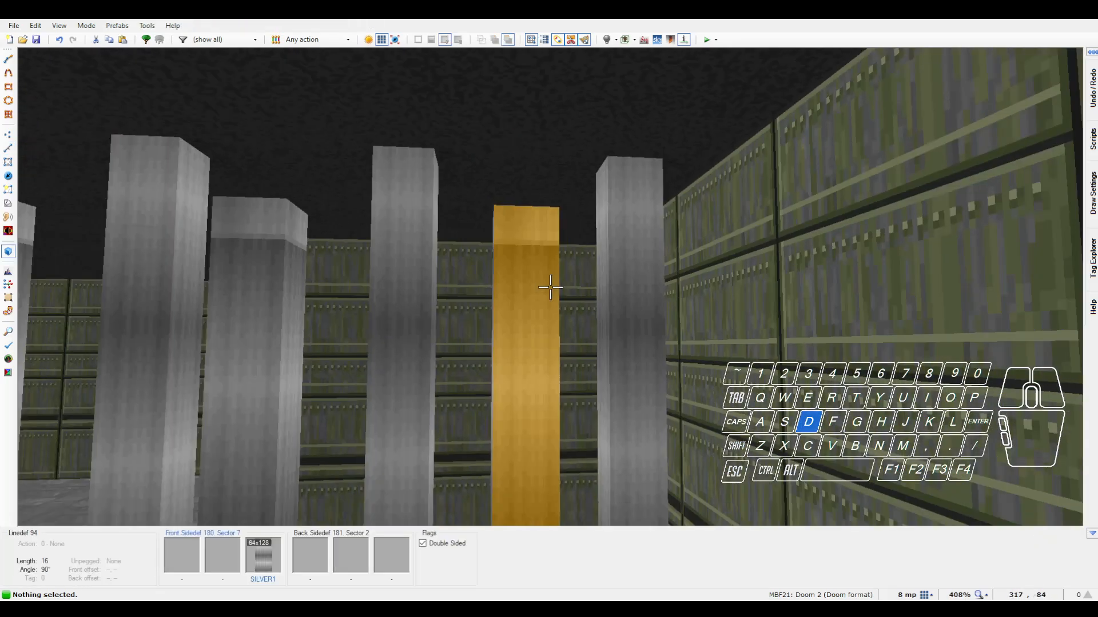
pyautogui.press('e')
pyautogui.press('q')
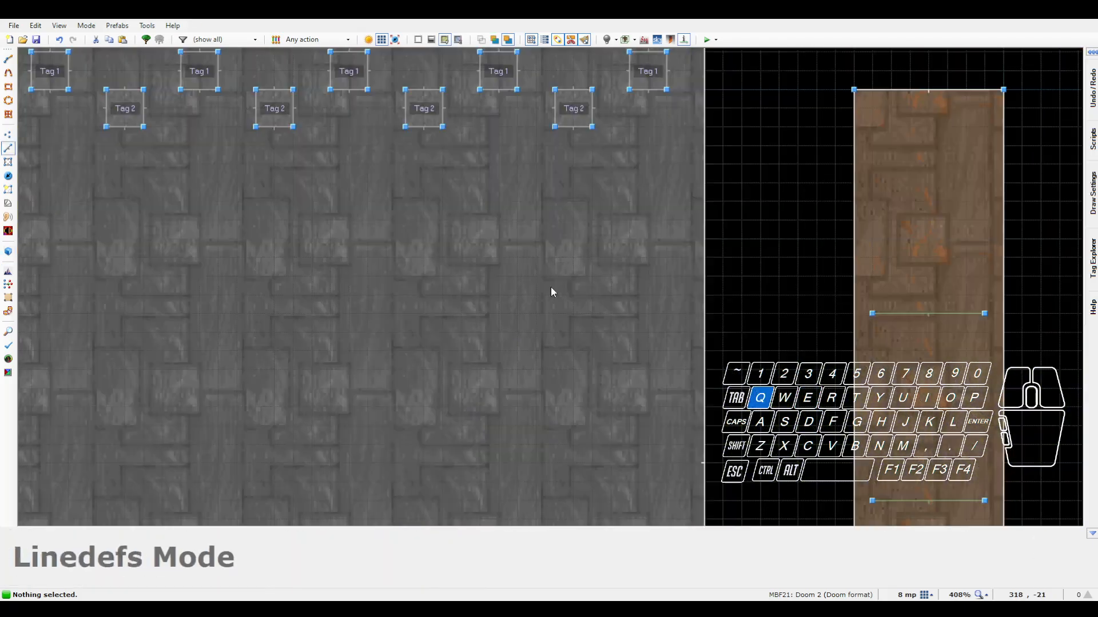
# Lower the weapon pedestal's floor to 8 in the 3D view and undo the floor height change.
pyautogui.scroll(-4, 657, 281)
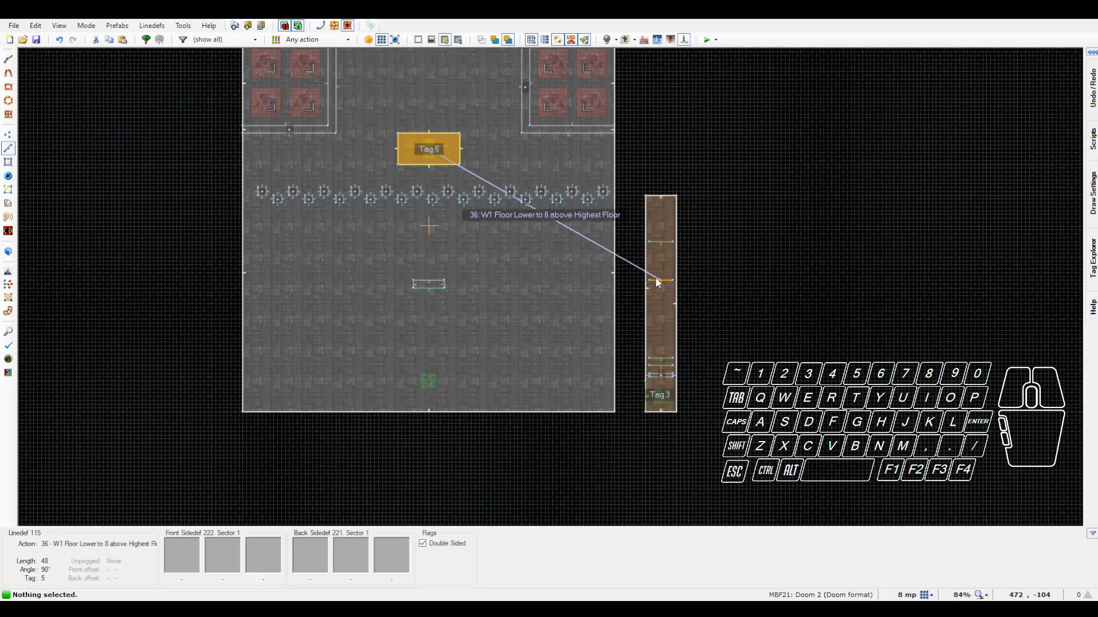
pyautogui.press('q')
pyautogui.press('d')
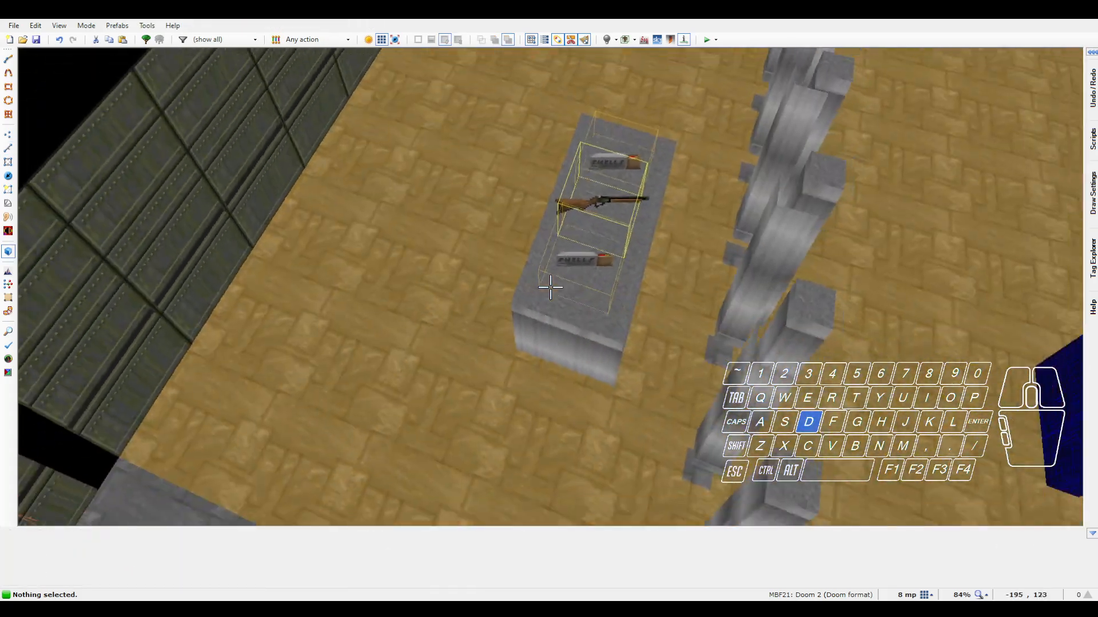
pyautogui.click(550, 287)
pyautogui.scroll(-5, 550, 287)
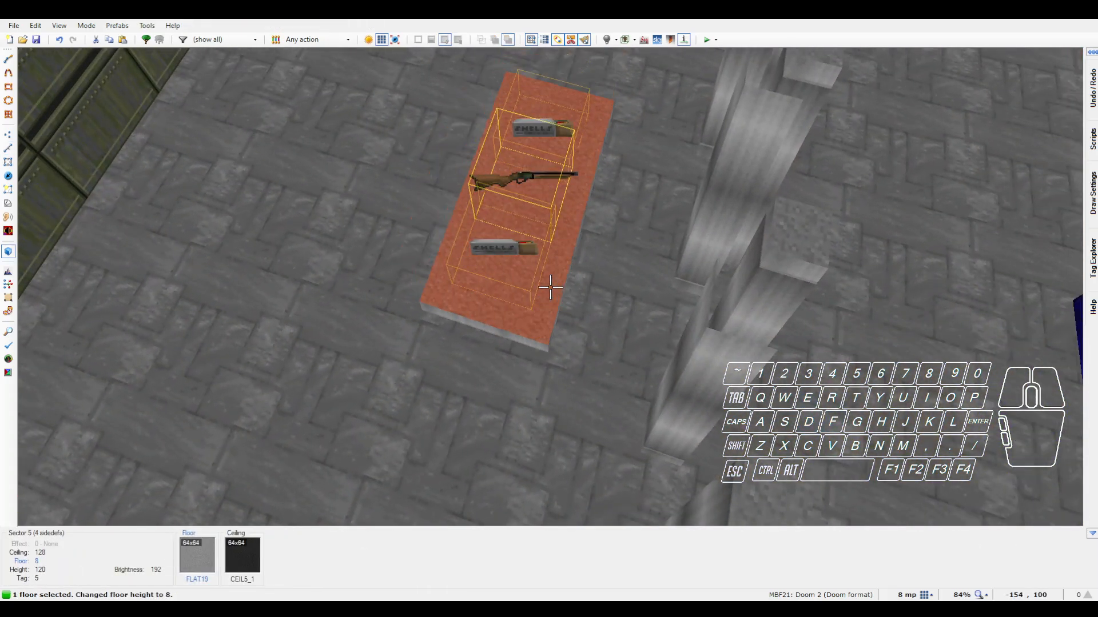
pyautogui.press('s')
pyautogui.press('e')
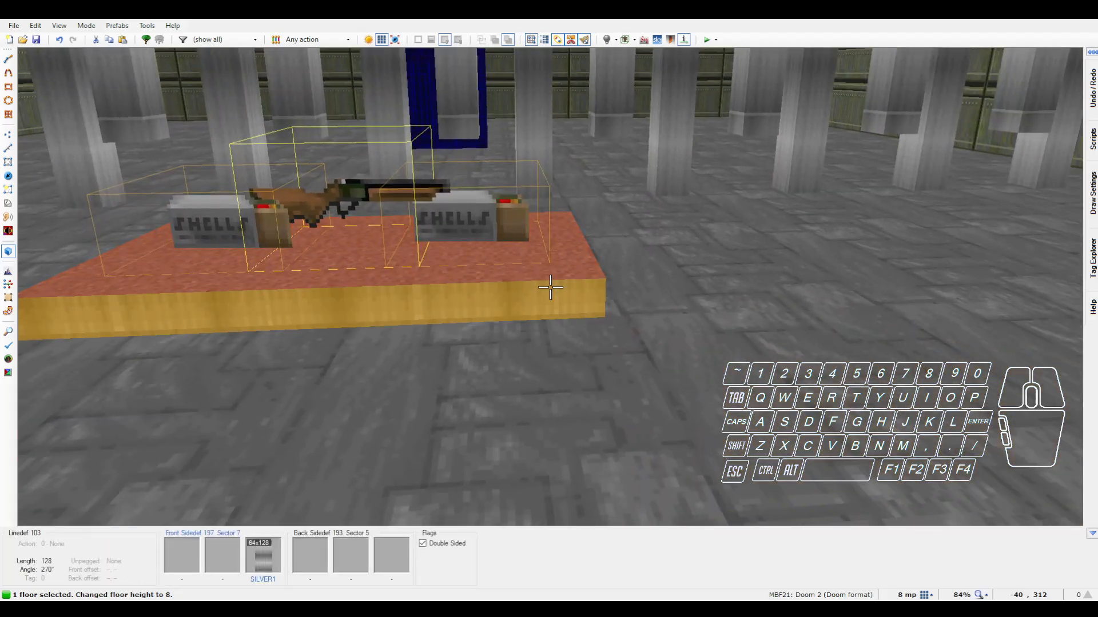
pyautogui.press('c')
pyautogui.press('s')
pyautogui.hotkey('ctrl', 'z')
pyautogui.press('q')
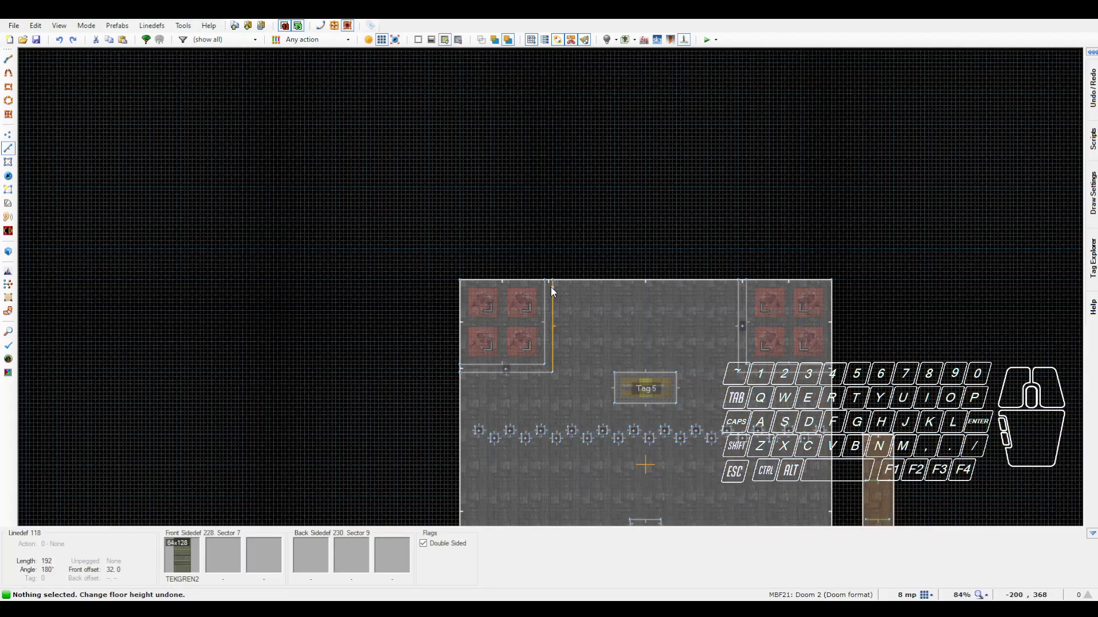
# Examine the corridor's W1 Door Open Stay linedef and the corner closets it is linked to in the 3D view.
pyautogui.scroll(5, 558, 317)
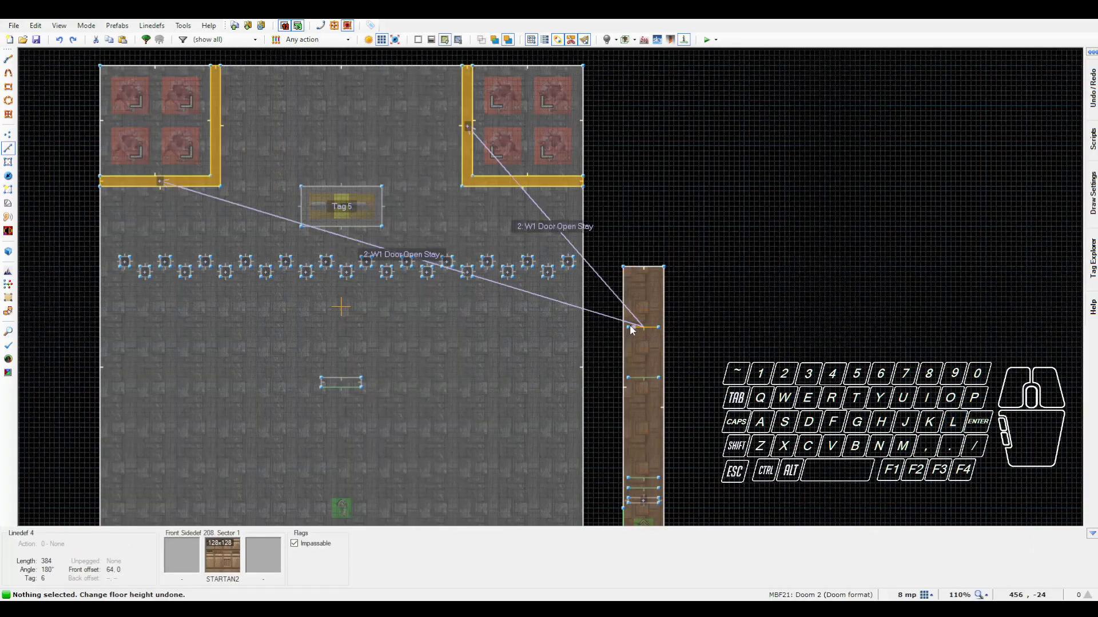
pyautogui.press('q')
pyautogui.press('d')
pyautogui.press('e')
pyautogui.press('s')
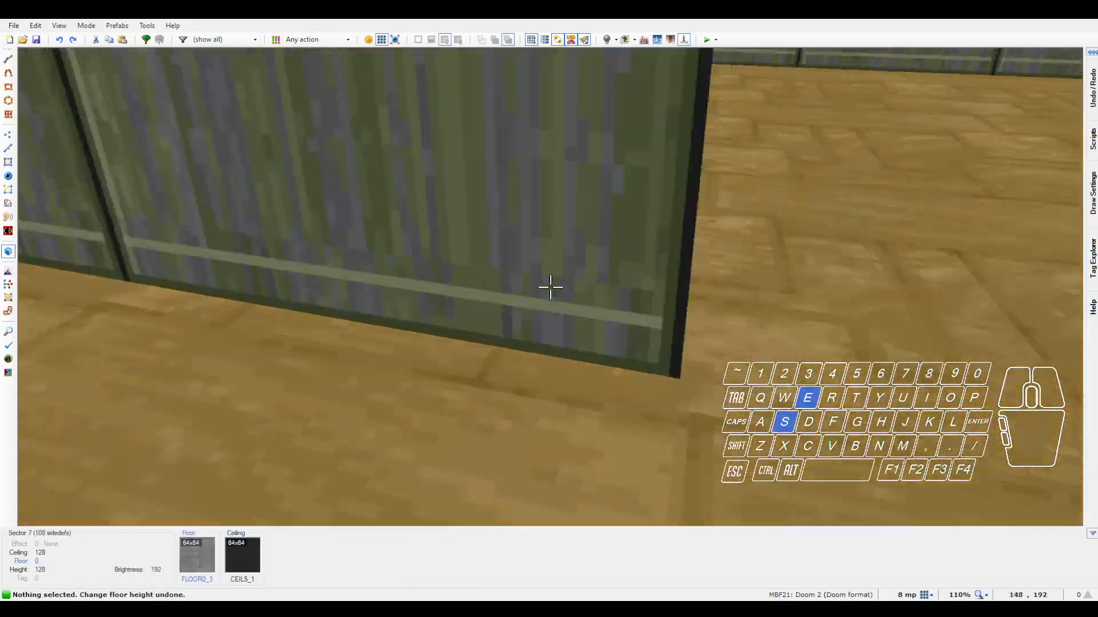
pyautogui.press('d')
pyautogui.press('f')
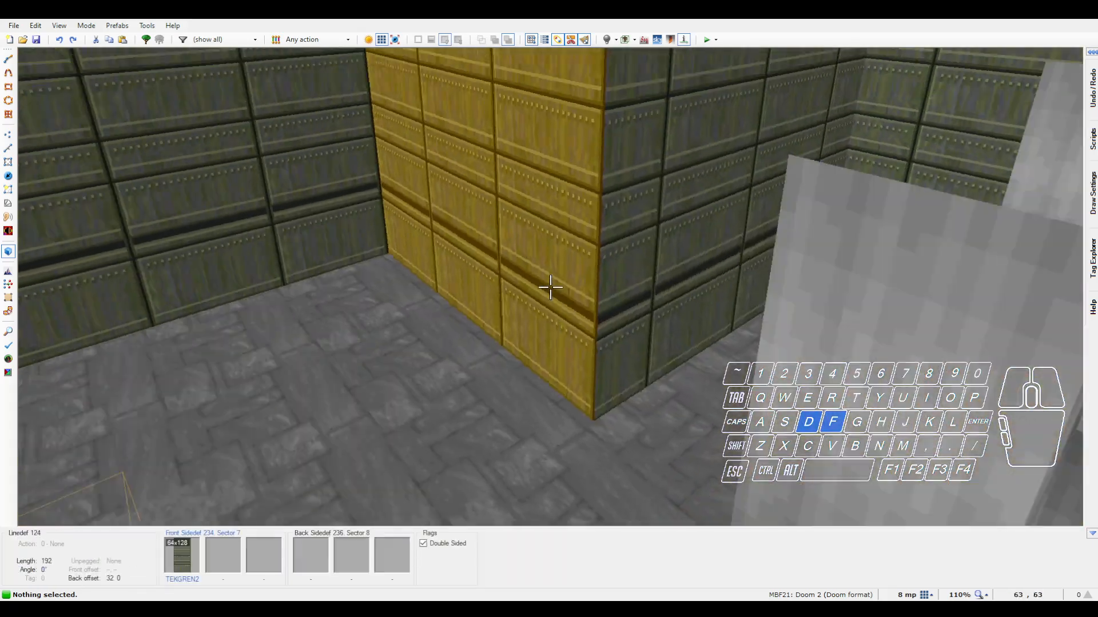
# Flood-fill the inner walls of both corner monster closets with the TEKGREN2 texture.
pyautogui.press('e')
pyautogui.press('f')
pyautogui.hotkey('ctrl', 'c')
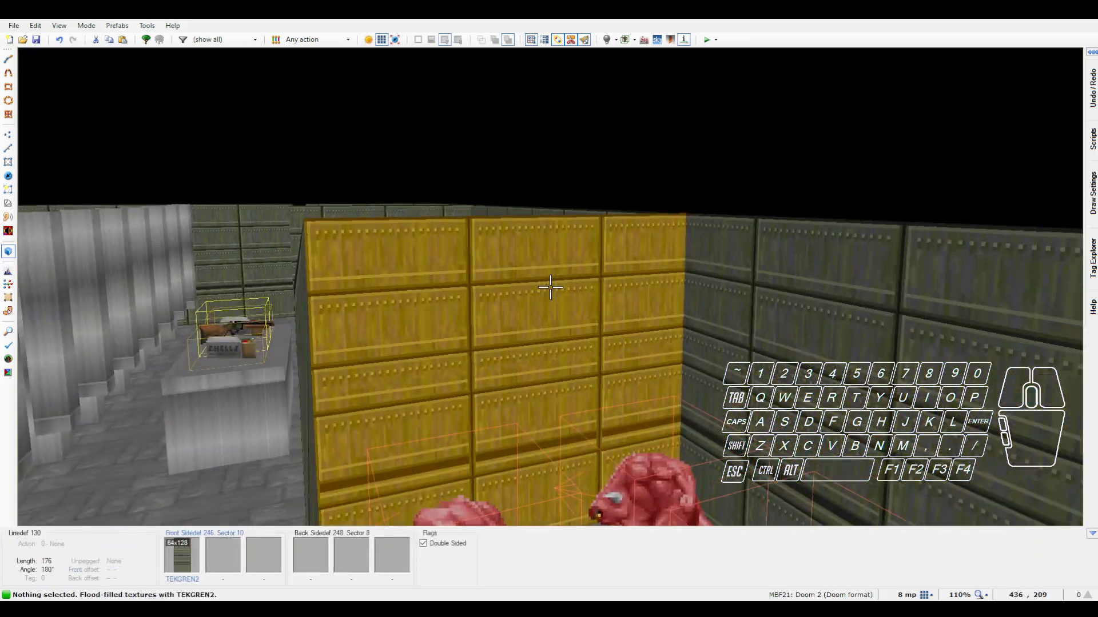
pyautogui.press('e')
pyautogui.press('s')
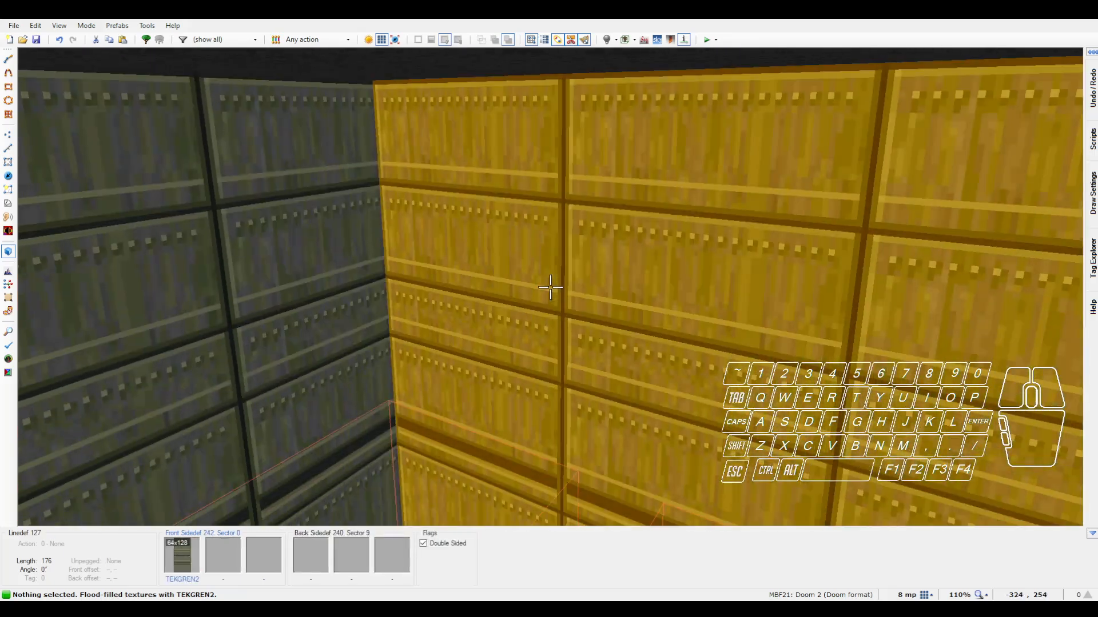
# Select both corner monster closets with their door sectors, lower their brightness to 160, and clear the selection.
pyautogui.press('q')
pyautogui.press('b')
pyautogui.press('s')
pyautogui.click(619, 322)
pyautogui.click(616, 309)
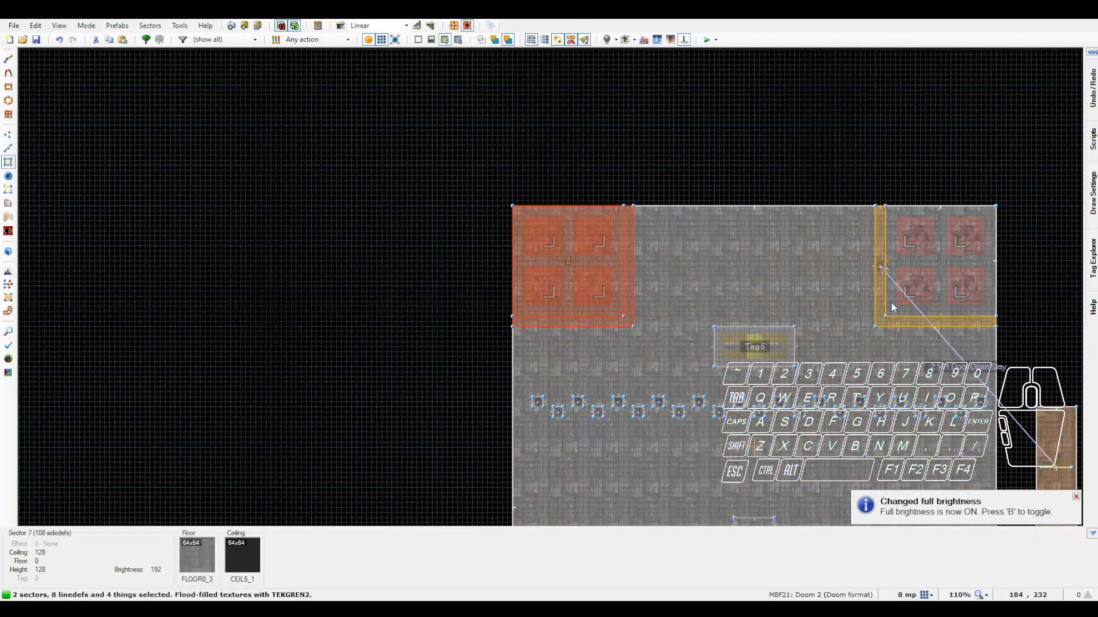
pyautogui.click(900, 310)
pyautogui.click(882, 321)
pyautogui.keyDown('ctrl'); pyautogui.scroll(-2, 896, 296); pyautogui.keyUp('ctrl')
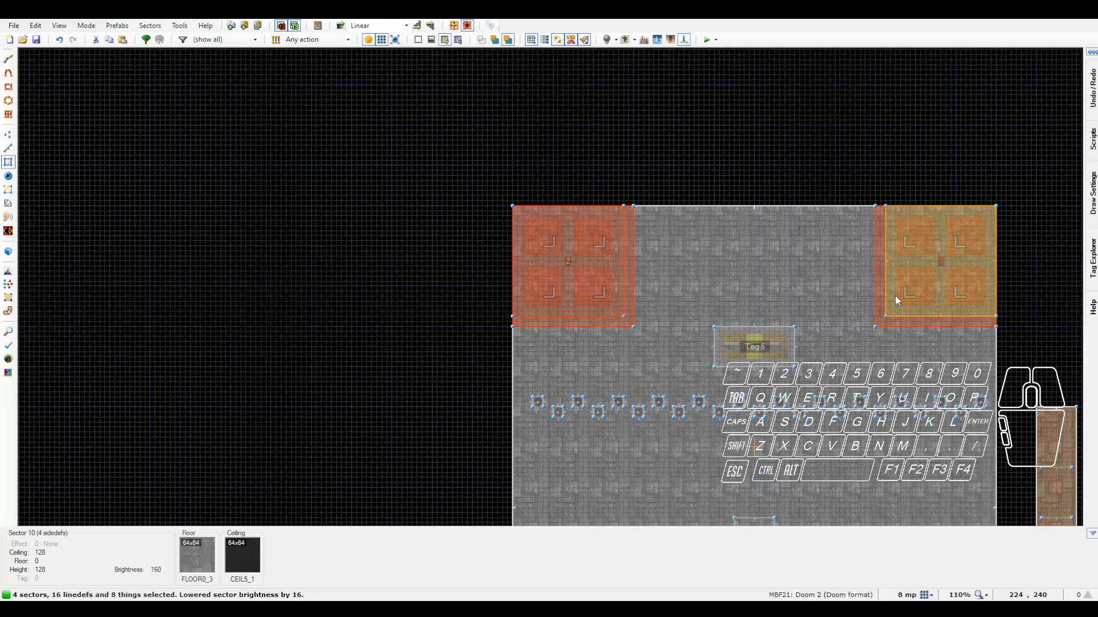
pyautogui.press('b')
pyautogui.press('c')
pyautogui.moveTo(606, 293); pyautogui.dragTo(245, 183, button='middle')
pyautogui.scroll(-1, 245, 184)
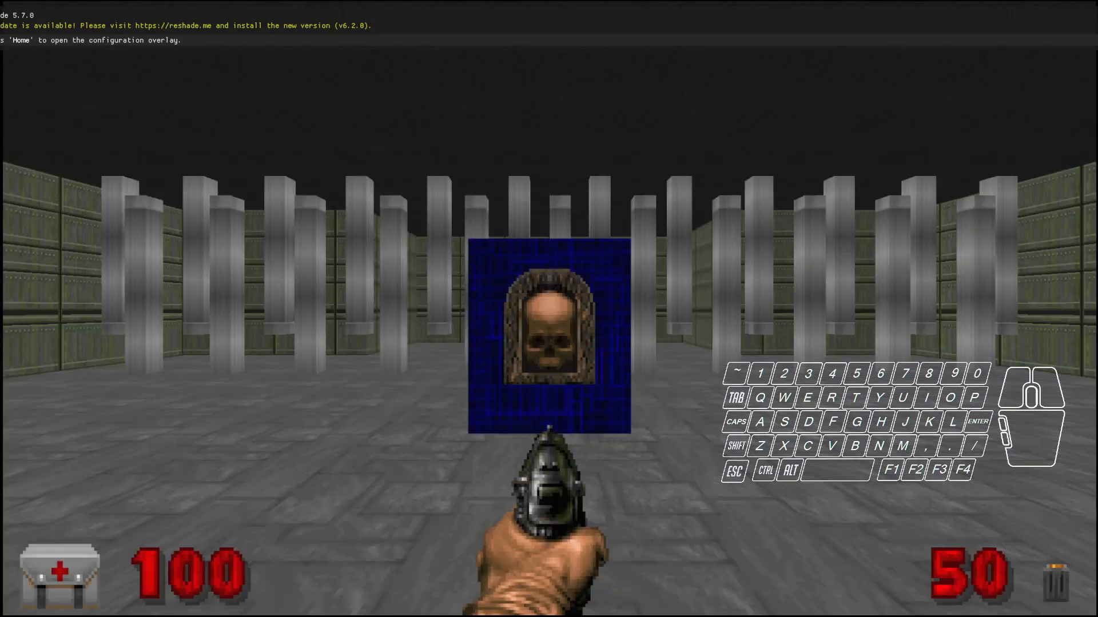
# Play-test the map by activating the skull switch and collecting the super shotgun and shells from the lowered pedestal.
pyautogui.press('w')
pyautogui.press('a')
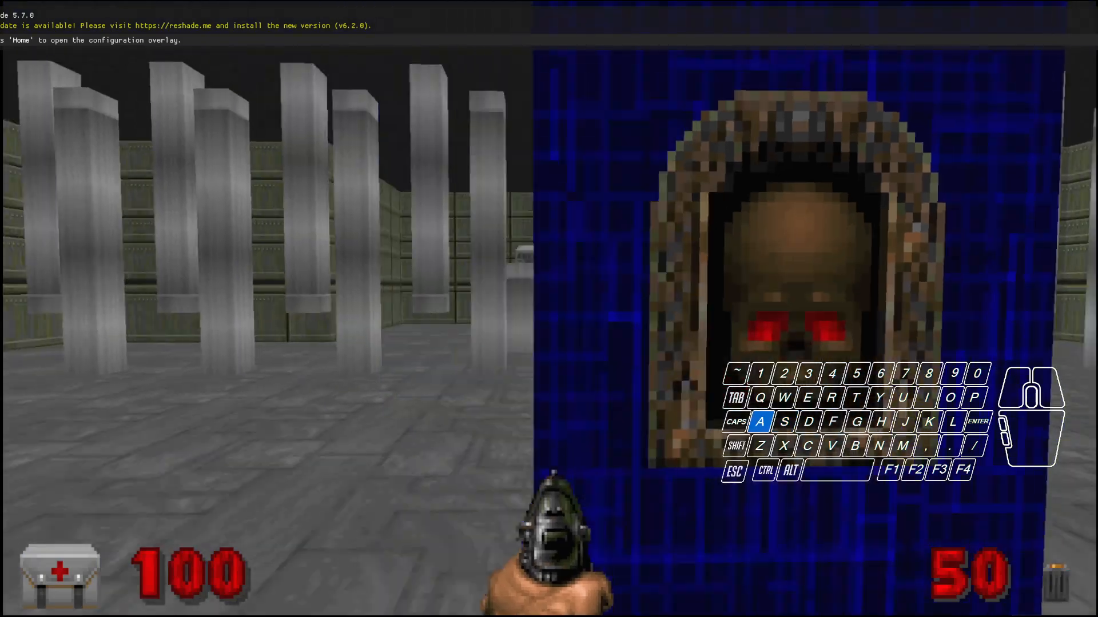
pyautogui.press('s')
pyautogui.press('w')
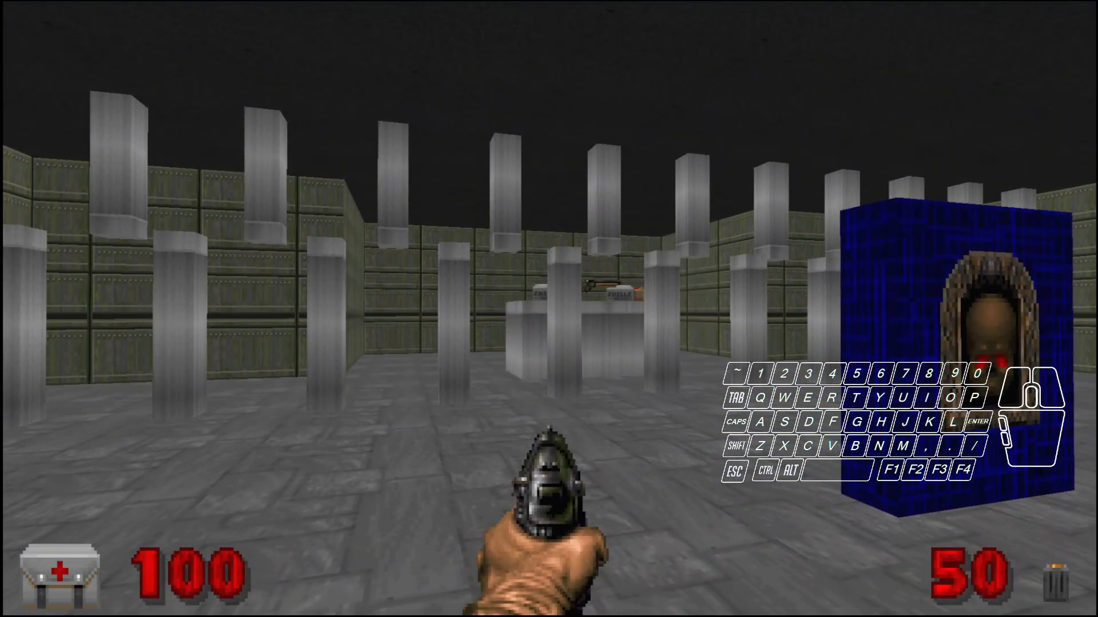
pyautogui.press('d')
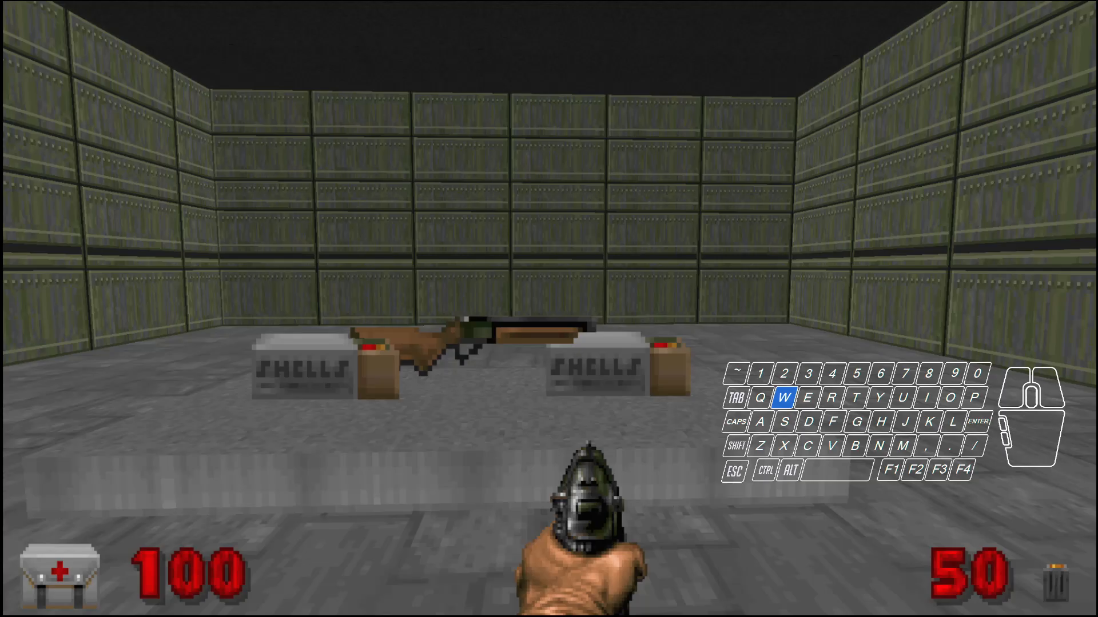
pyautogui.press('a')
pyautogui.press('s')
# Play-test the arena fight by shooting the demons released from the corner closets with the super shotgun, and return to the map editor.
pyautogui.click(549, 309)
pyautogui.press('w')
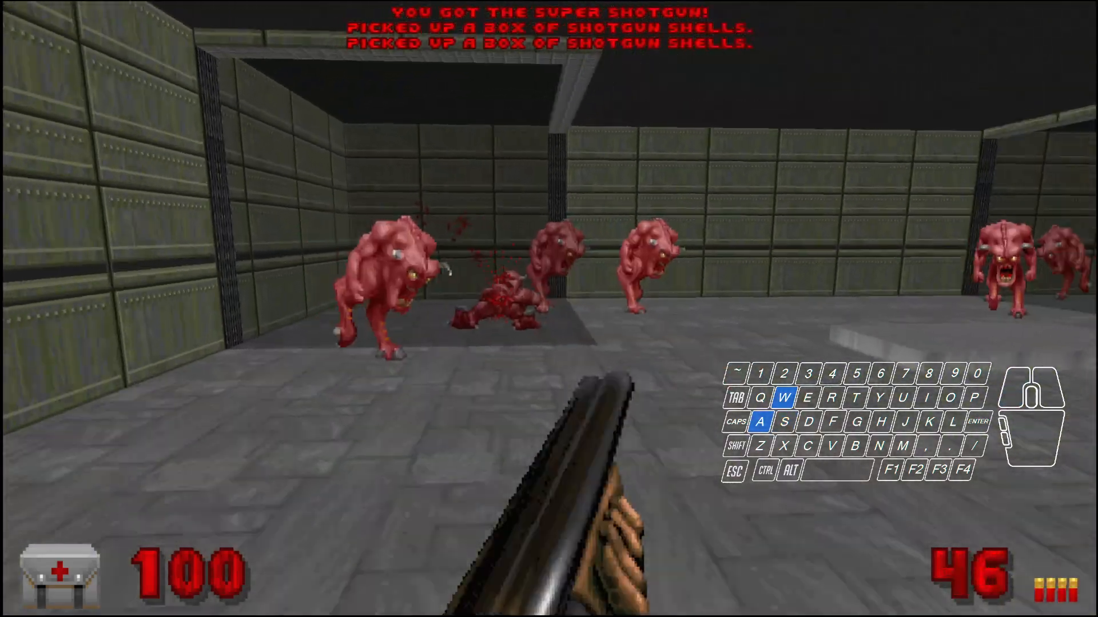
pyautogui.click(548, 309)
pyautogui.press('d')
pyautogui.press('s')
pyautogui.press('w')
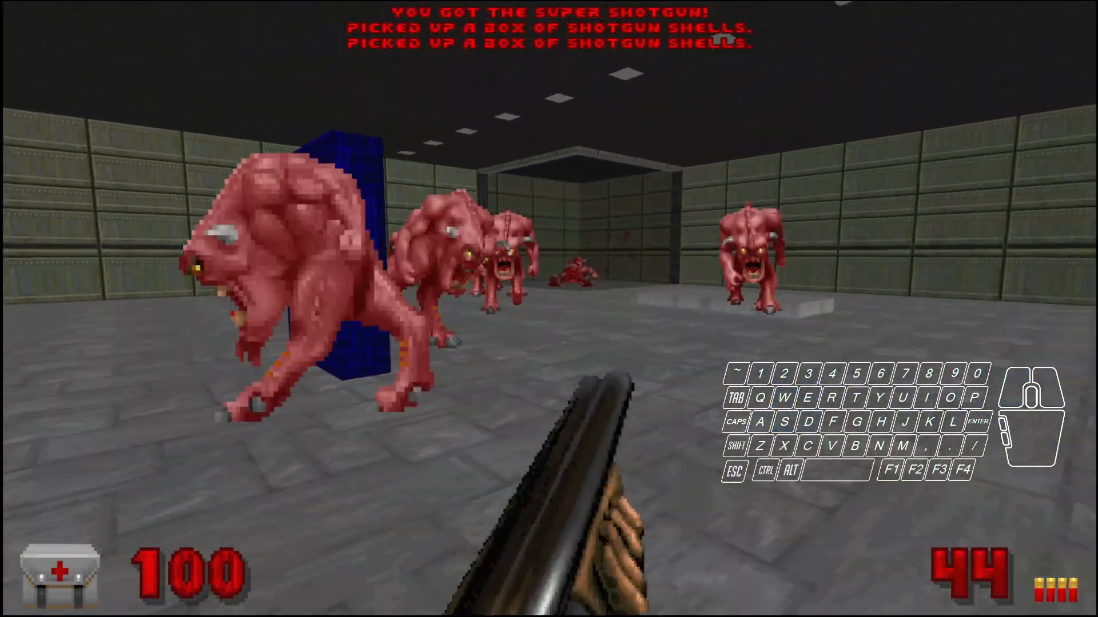
pyautogui.click(549, 309)
pyautogui.press('a')
pyautogui.click(549, 309)
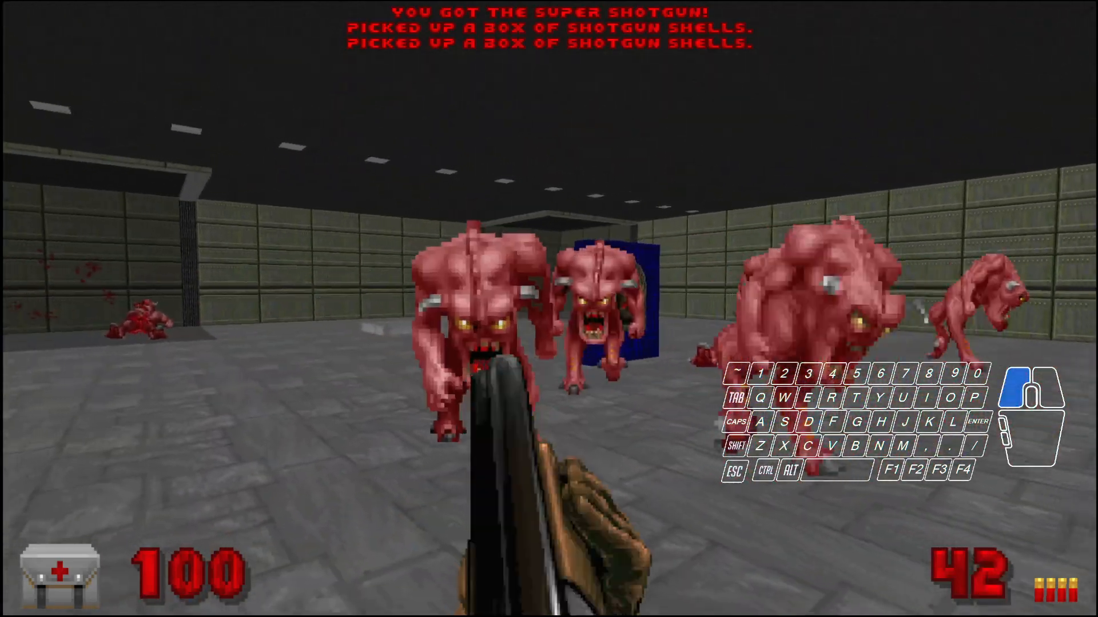
pyautogui.press('d')
pyautogui.click(548, 309)
pyautogui.press('a')
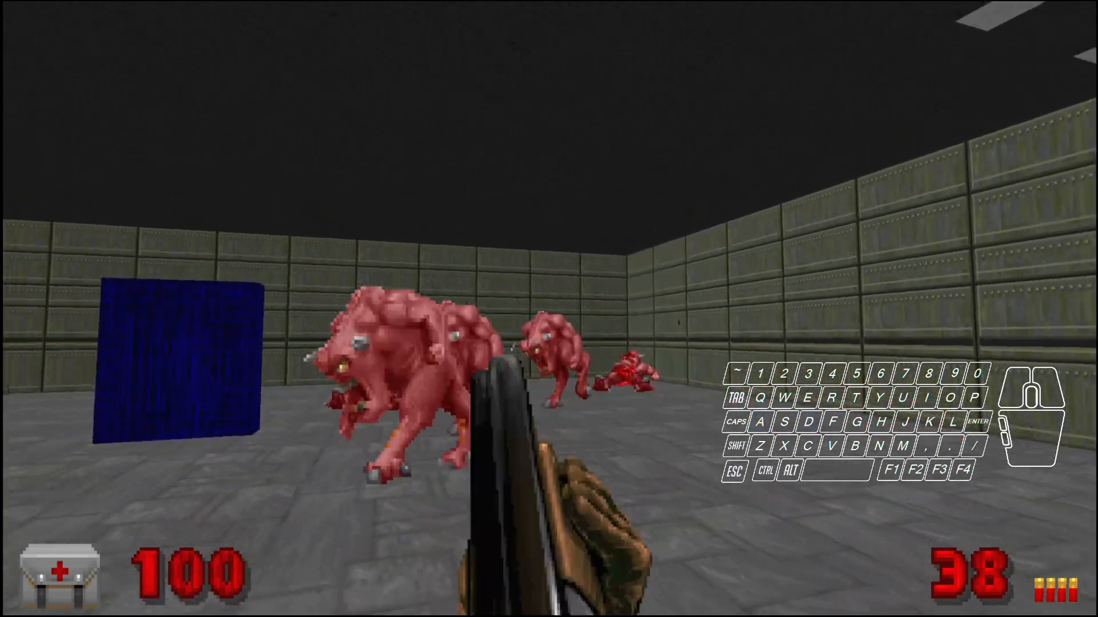
pyautogui.press('w')
pyautogui.press('d')
pyautogui.click(549, 309)
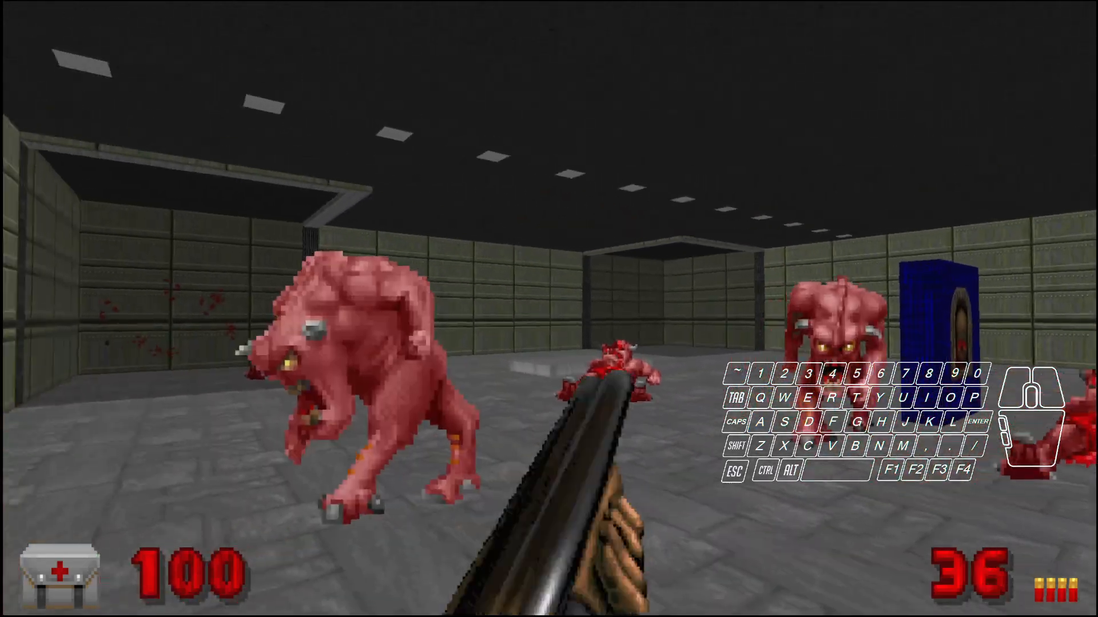
pyautogui.press('s')
pyautogui.click(549, 308)
pyautogui.press('w')
pyautogui.press('a')
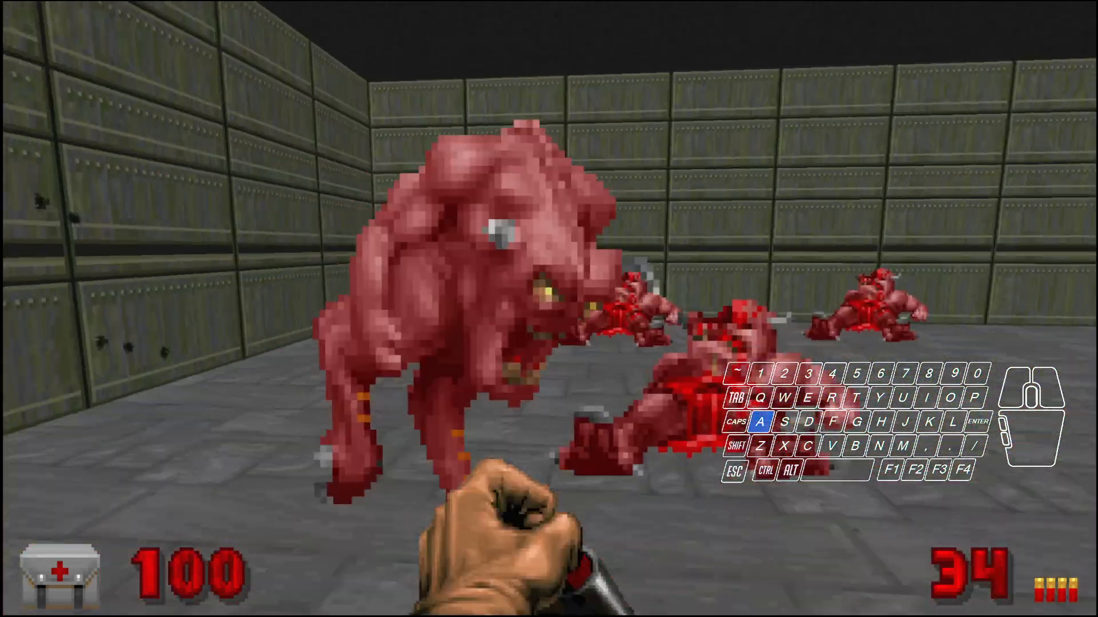
pyautogui.click(549, 309)
pyautogui.press('Escape')
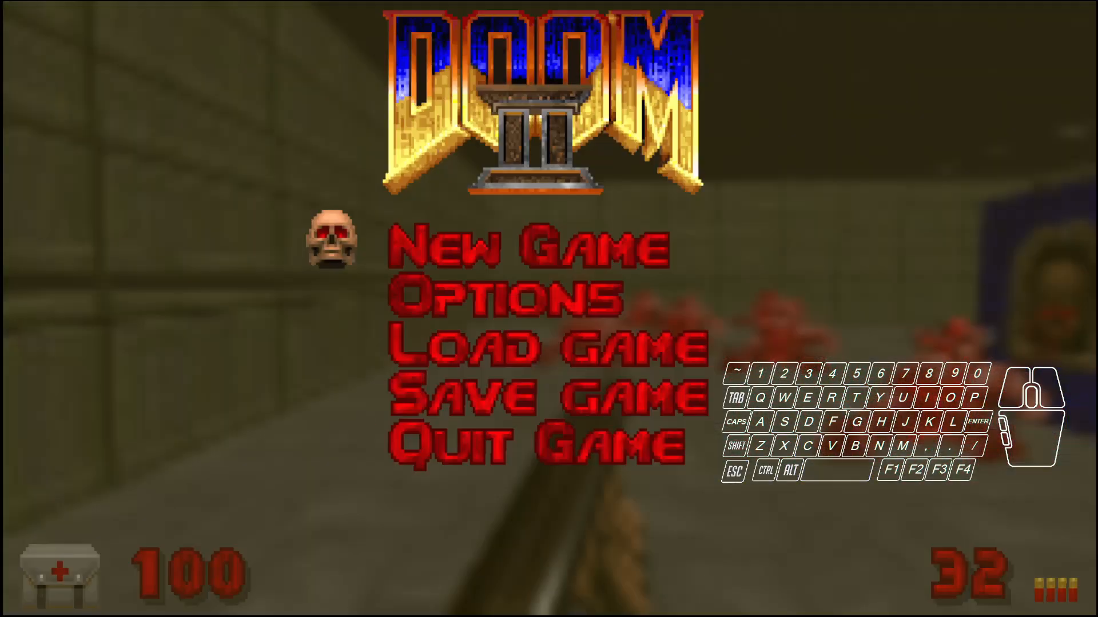
pyautogui.hotkey('ctrl', 's')
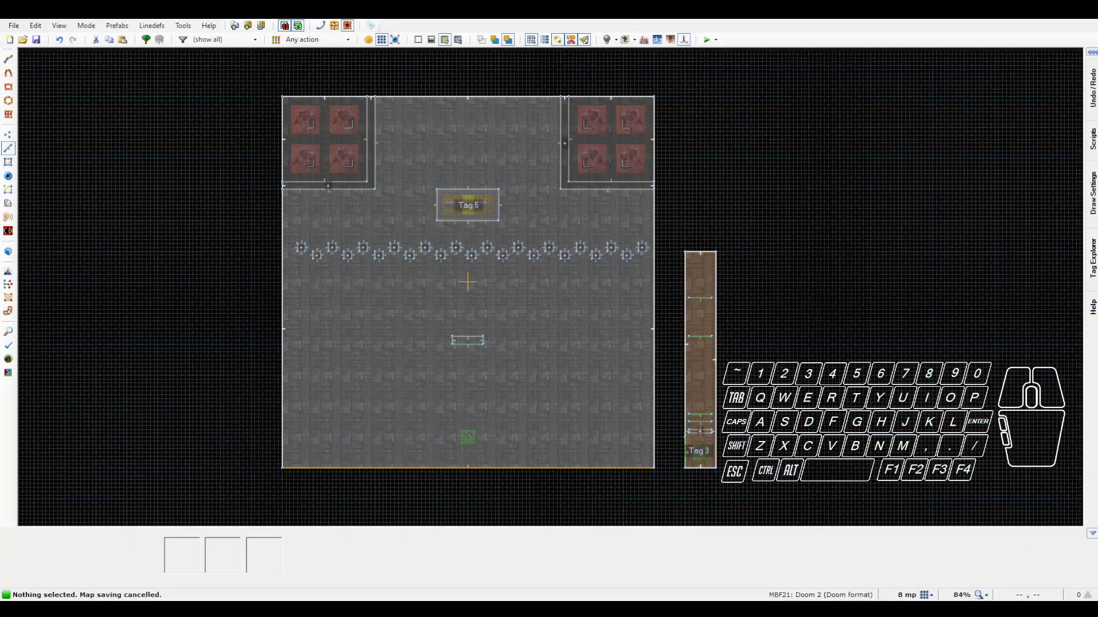
pyautogui.hotkey('ctrl', 's')
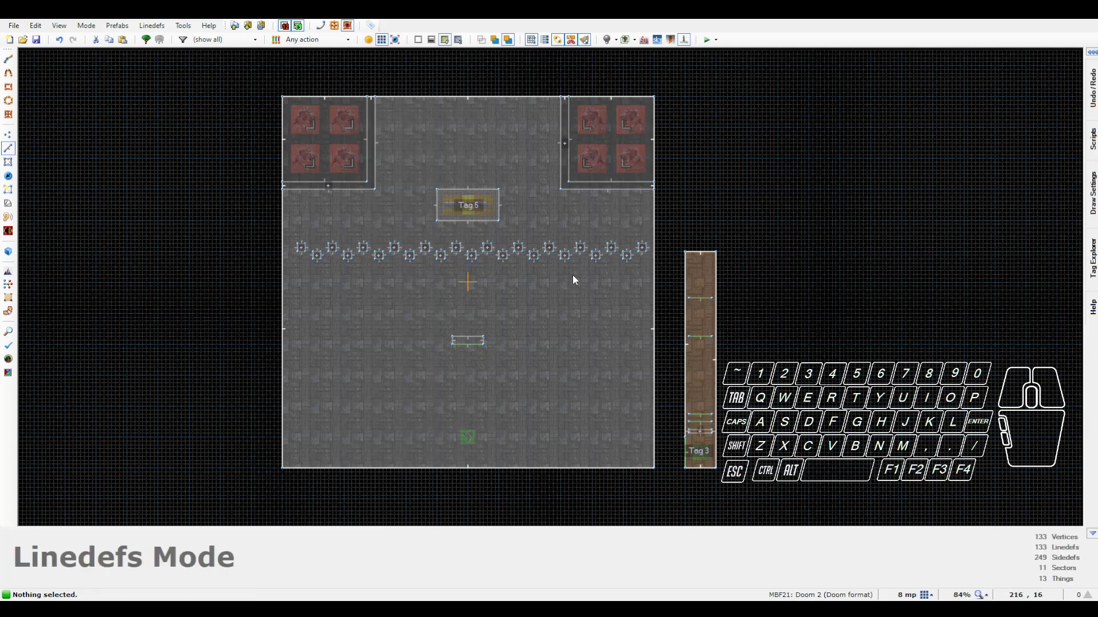
# Replace the arena's Player 1 start with a newly inserted one at 0, -320 using a 32 mp grid.
pyautogui.moveTo(468, 348)
pyautogui.press('space')
pyautogui.scroll(-1, 378, 340)
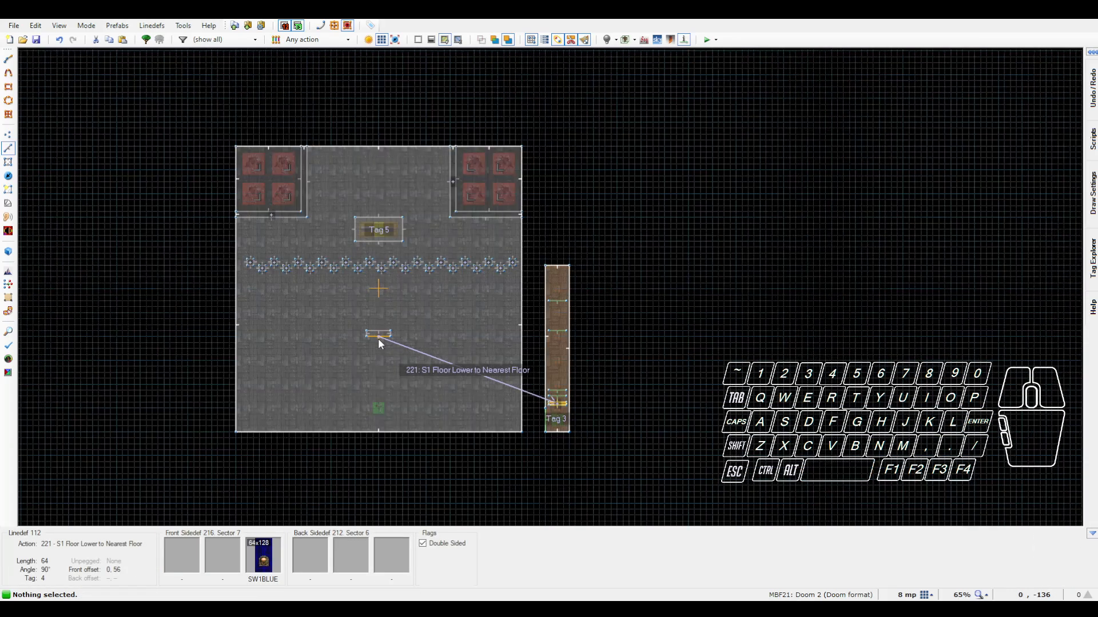
pyautogui.scroll(4, 382, 337)
pyautogui.press('t')
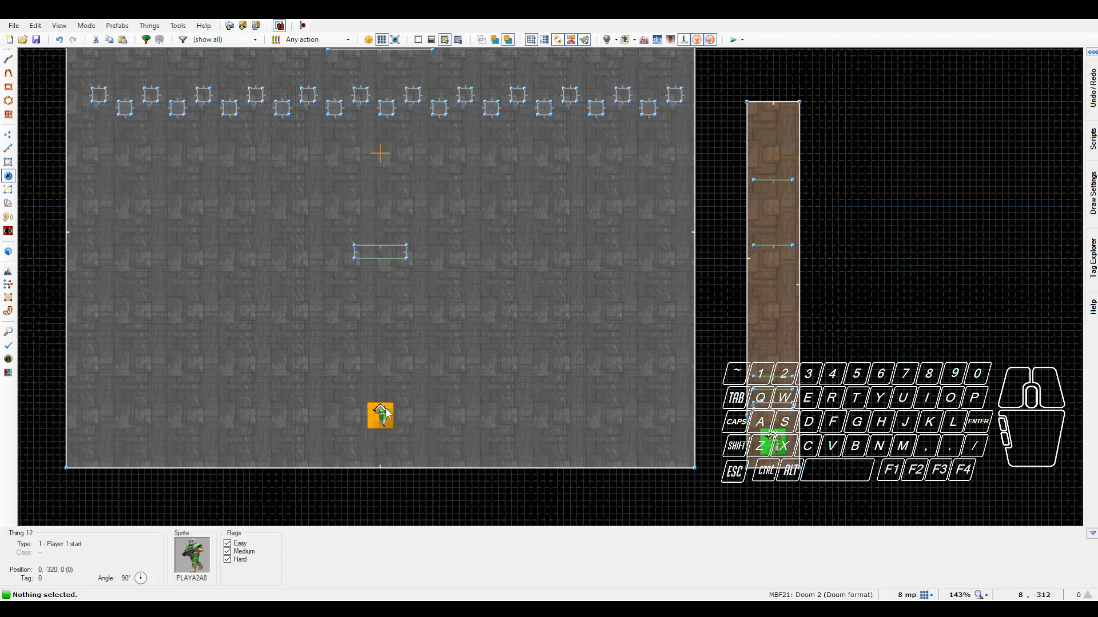
pyautogui.press('Delete')
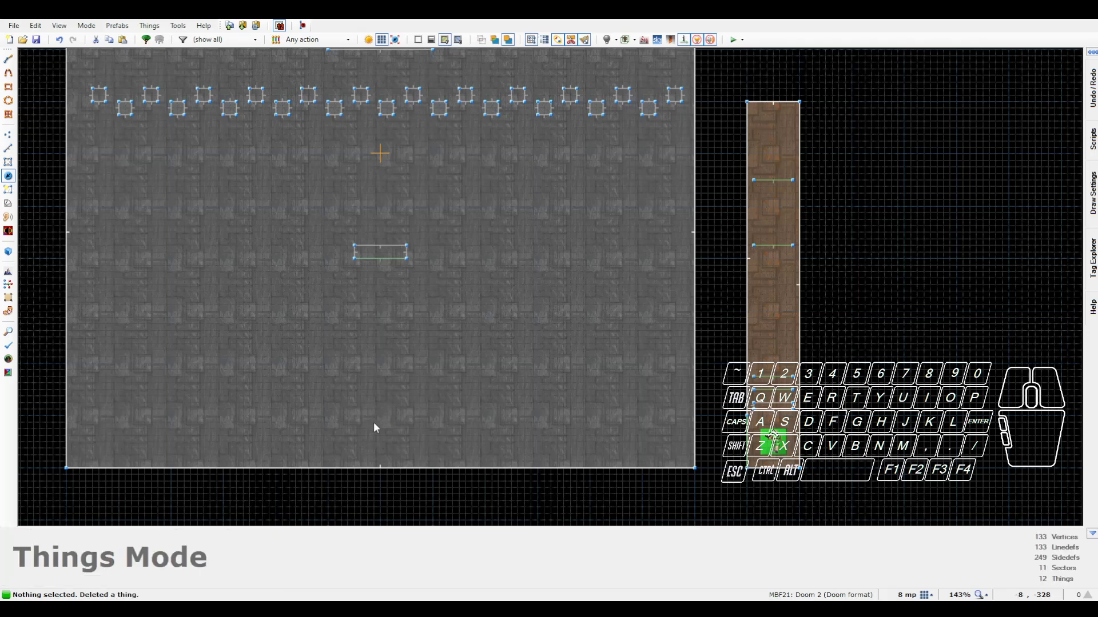
pyautogui.keyDown('ctrl'); pyautogui.keyDown('shift'); pyautogui.scroll(2, 379, 437); pyautogui.keyUp('shift'); pyautogui.keyUp('ctrl')
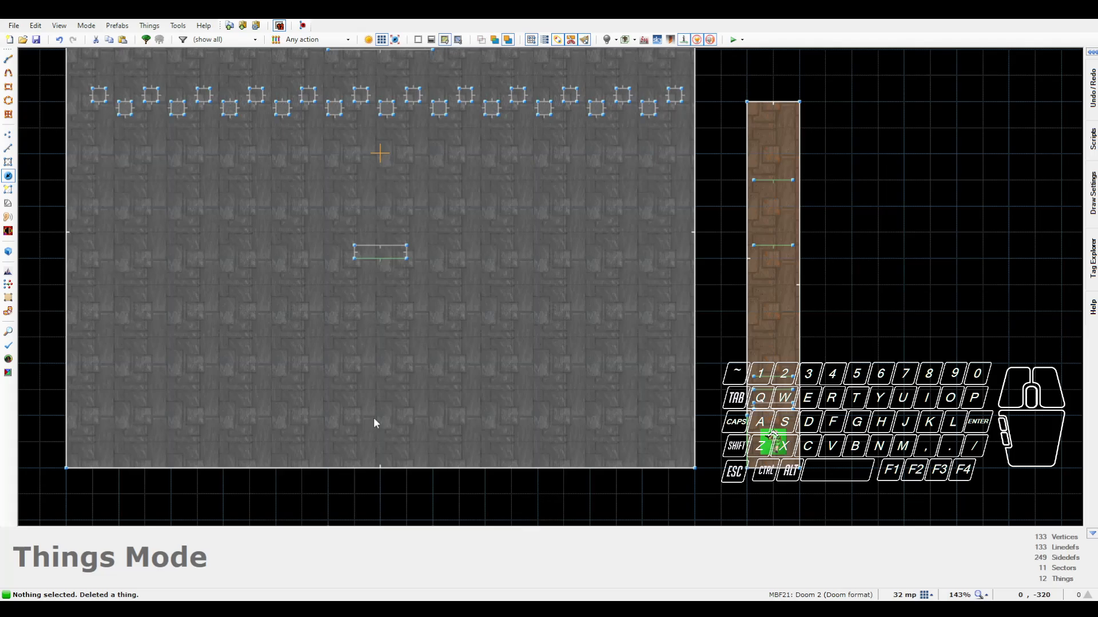
pyautogui.press('Insert')
# Examine the scrolling corridor's Player 1 start and compare its placement with the Player 1 start in the arena.
pyautogui.moveTo(482, 437); pyautogui.dragTo(510, 413, button='middle')
pyautogui.moveTo(628, 402); pyautogui.dragTo(480, 383, button='middle')
pyautogui.scroll(2, 645, 401)
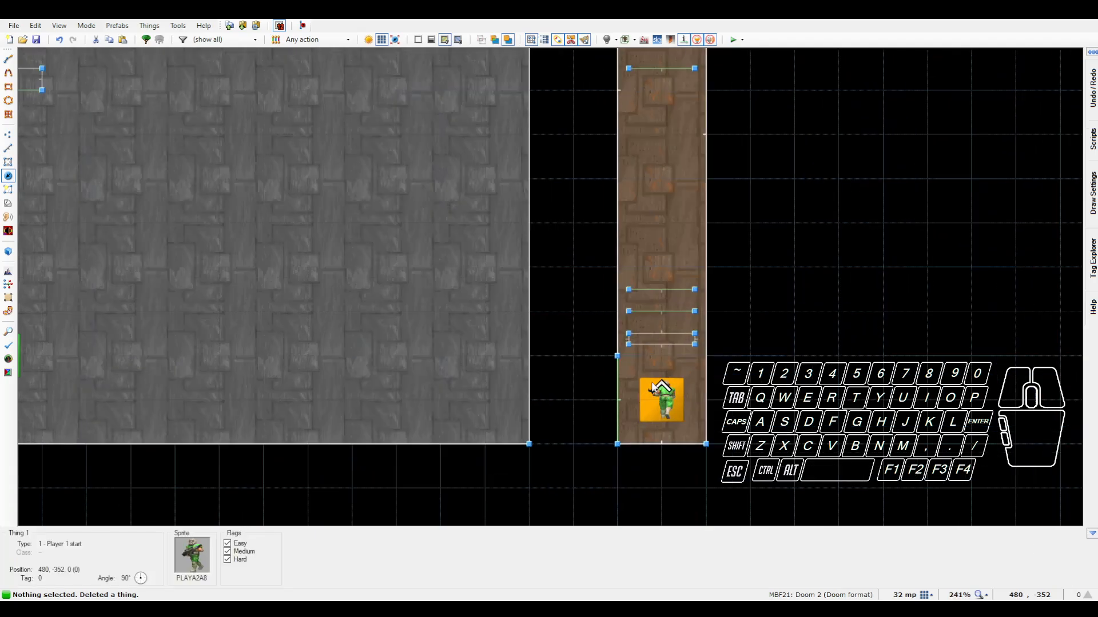
pyautogui.scroll(-3, 622, 386)
pyautogui.moveTo(546, 399); pyautogui.dragTo(569, 409, button='middle')
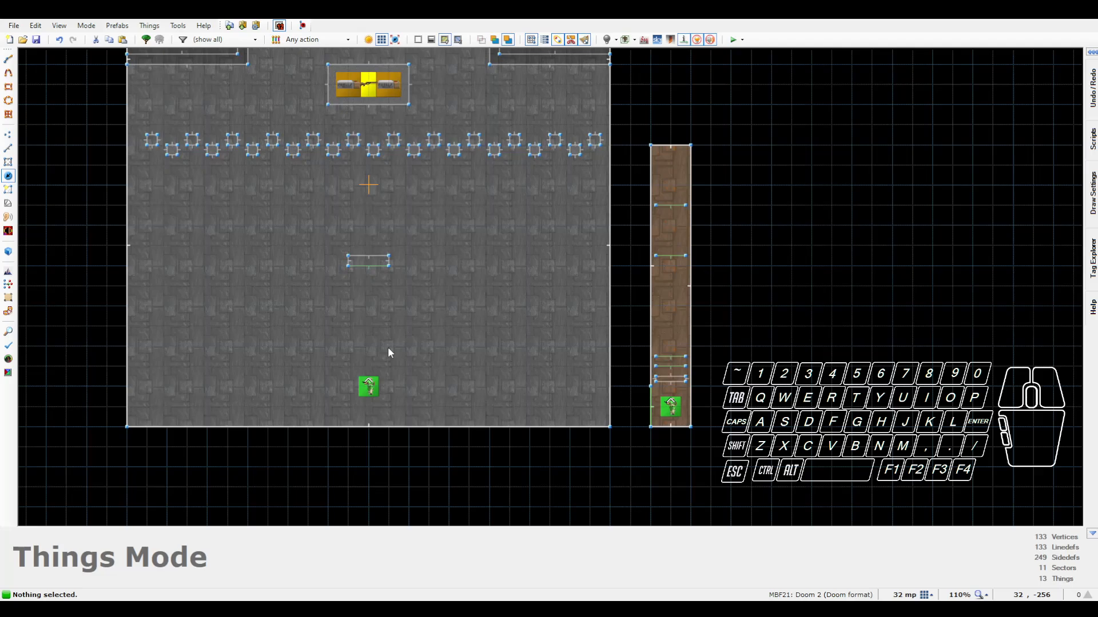
pyautogui.scroll(-1, 389, 346)
pyautogui.scroll(2, 405, 341)
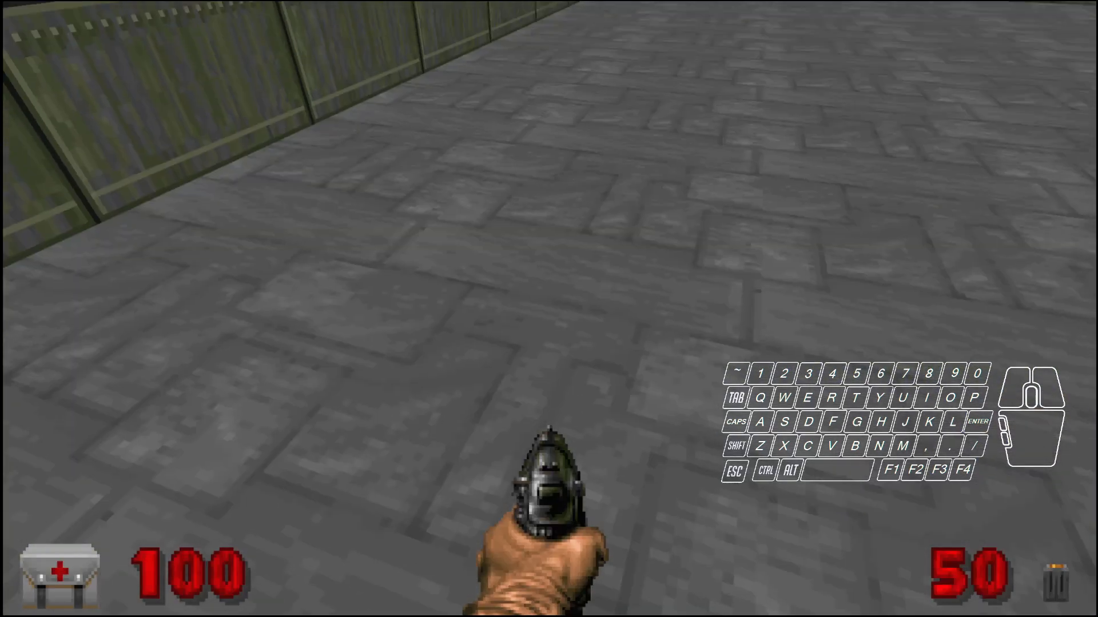
# Play-test the map from the arena start, walk towards the skull switch, and return to the map editor.
pyautogui.press('a')
pyautogui.press('w')
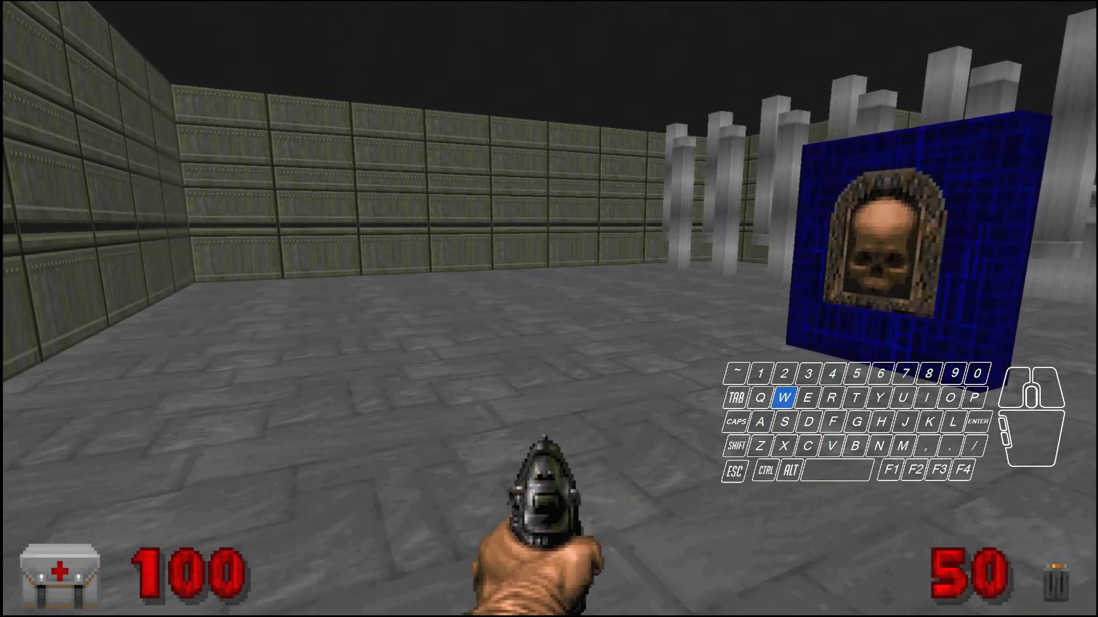
pyautogui.press('alt')
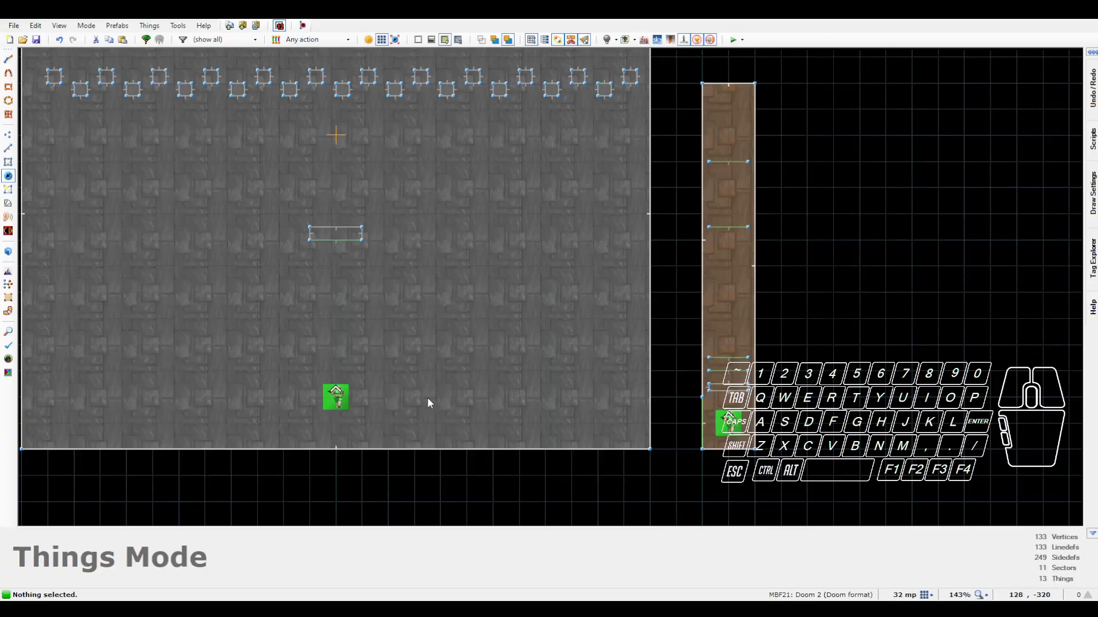
# Place an extra Player 1 start in the southeast part of the arena and delete it again.
pyautogui.scroll(-1, 427, 402)
pyautogui.press('l')
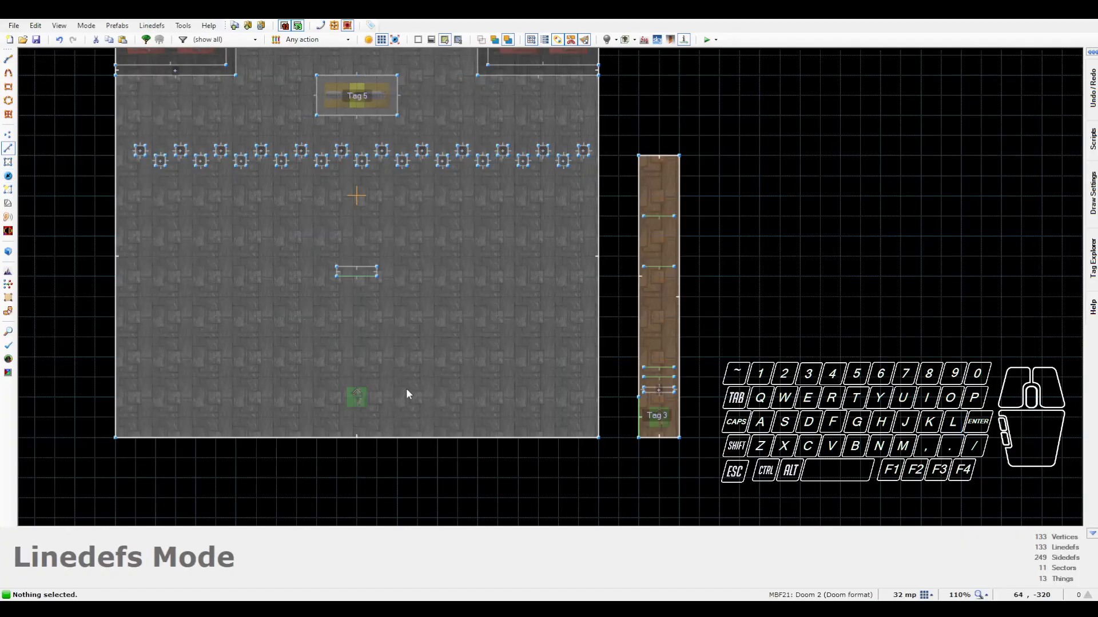
pyautogui.press('t')
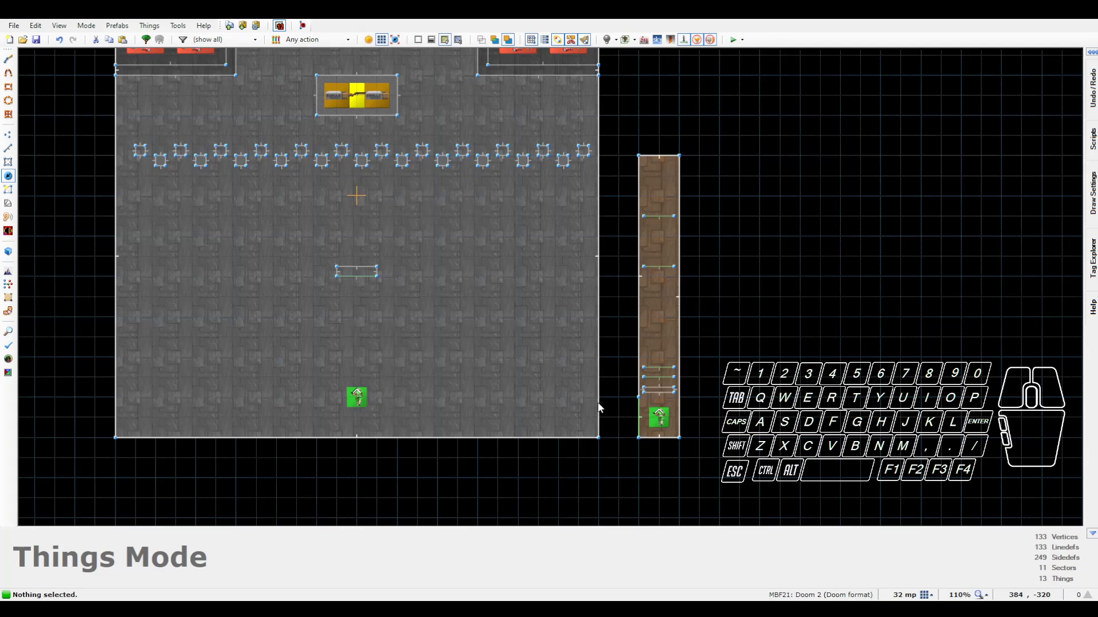
pyautogui.rightClick(489, 341)
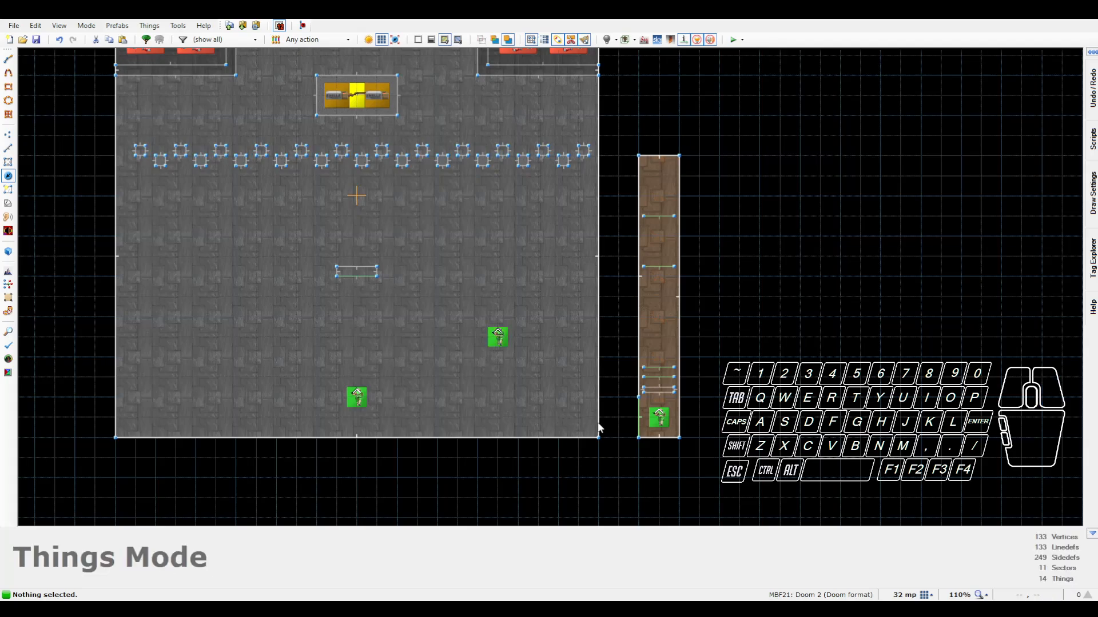
pyautogui.click(655, 425)
pyautogui.press('Delete')
# Try to draw a 64 by 4 strip across the corridor along the barrier's south edge using a 4 mp grid, and undo the drawing.
pyautogui.scroll(-3, 486, 355)
pyautogui.press('space')
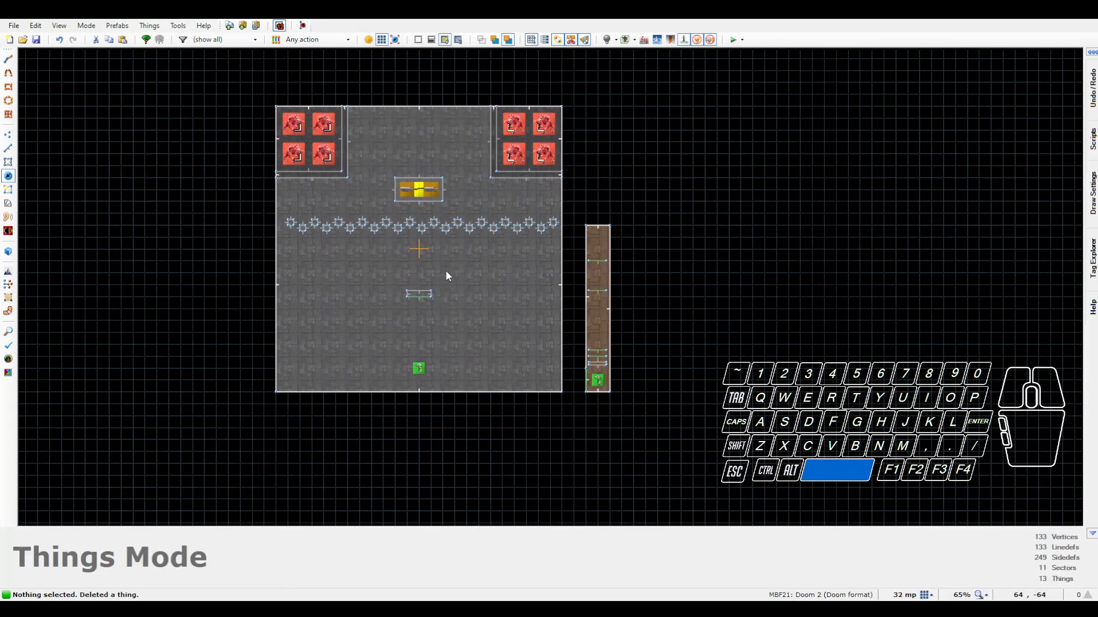
pyautogui.press('l')
pyautogui.scroll(4, 630, 366)
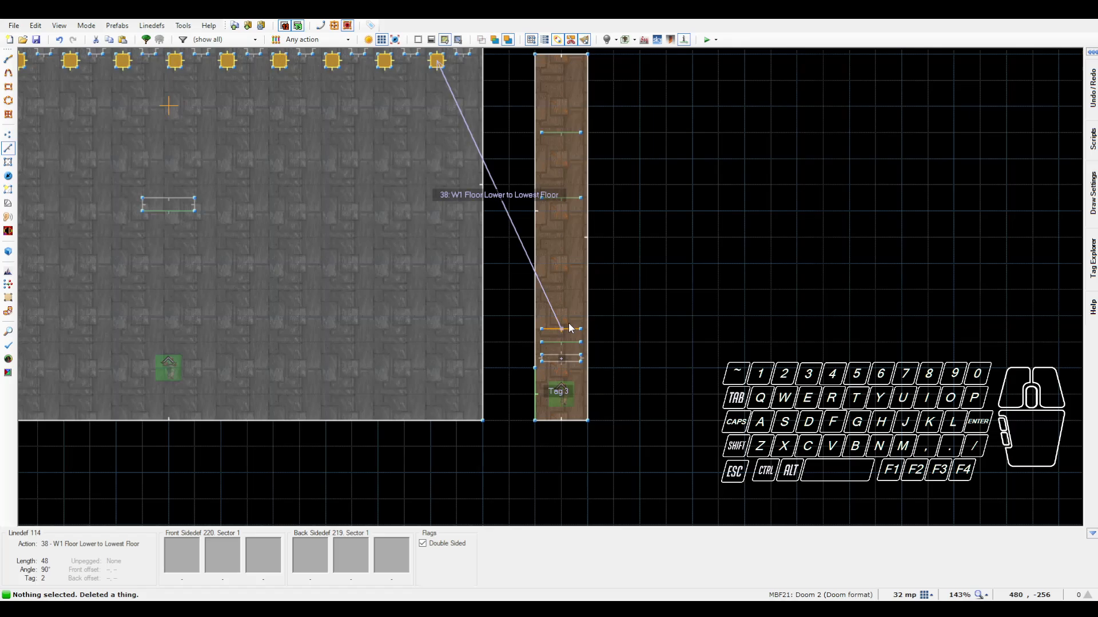
pyautogui.scroll(8, 569, 328)
pyautogui.press('space')
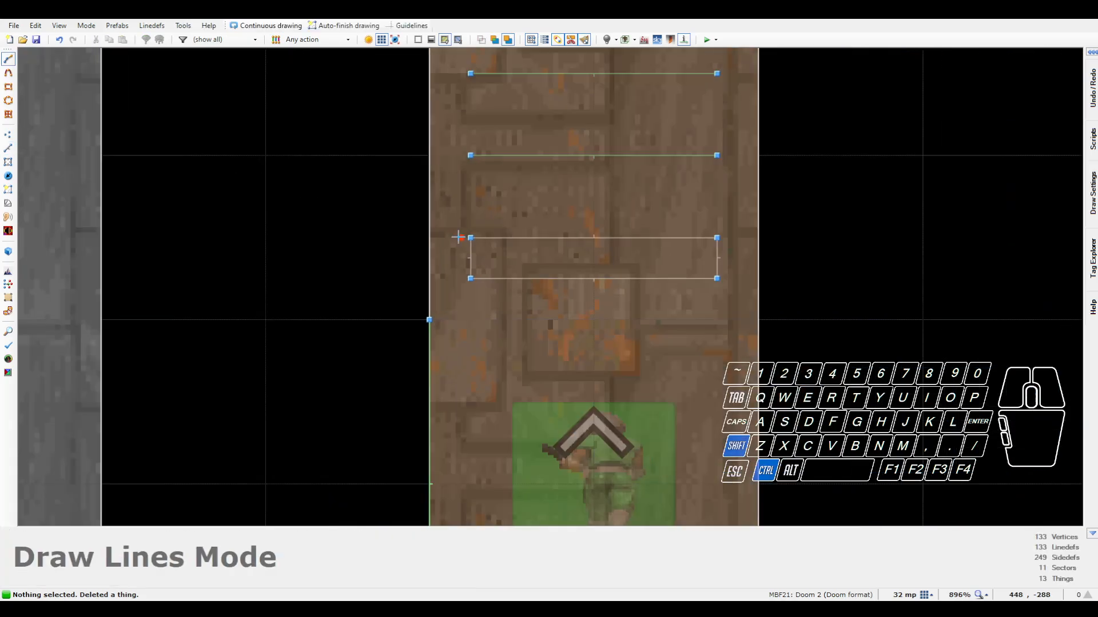
pyautogui.keyDown('ctrl'); pyautogui.keyDown('shift'); pyautogui.scroll(-2, 458, 237); pyautogui.keyUp('shift'); pyautogui.keyUp('ctrl')
pyautogui.keyDown('ctrl'); pyautogui.keyDown('shift'); pyautogui.scroll(-1, 456, 319); pyautogui.keyUp('shift'); pyautogui.keyUp('ctrl')
pyautogui.press('space')
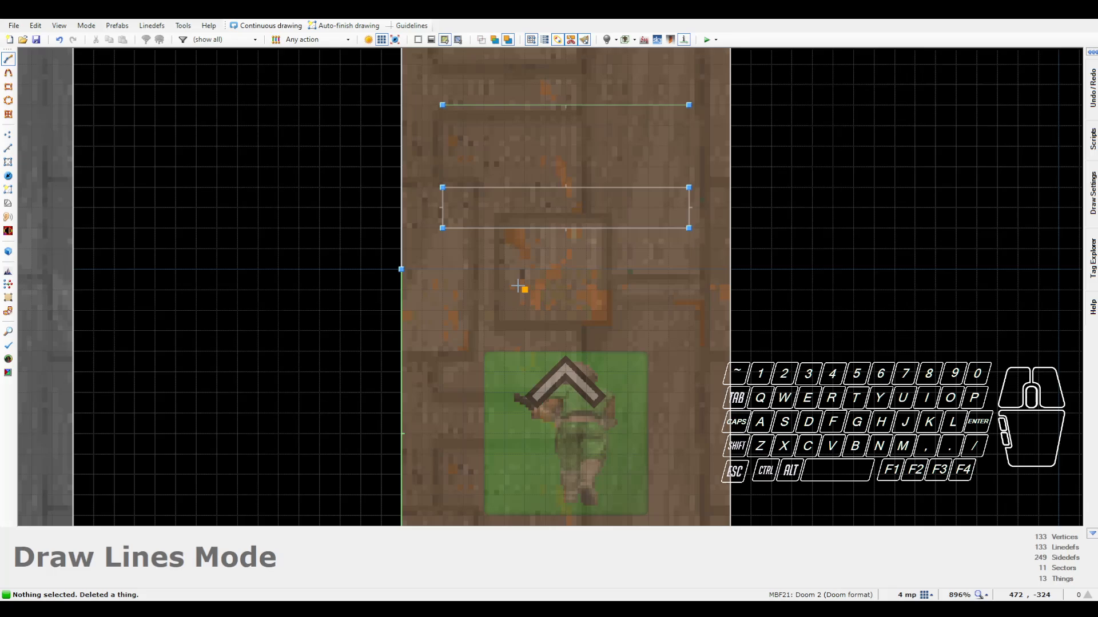
pyautogui.click(402, 249)
pyautogui.click(729, 249)
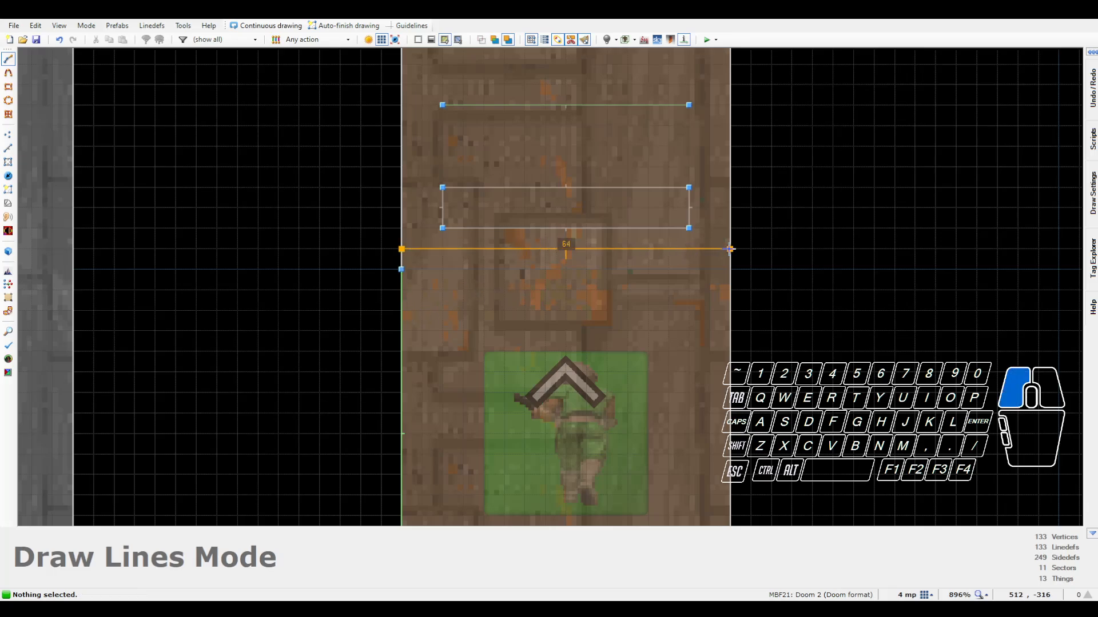
pyautogui.click(729, 228)
pyautogui.click(402, 228)
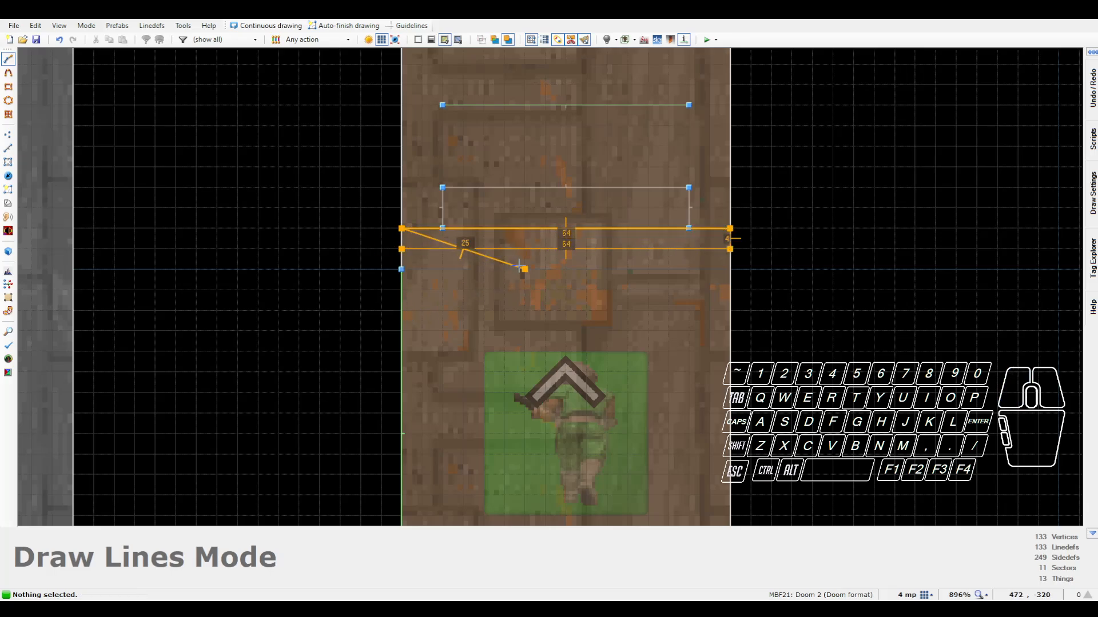
pyautogui.press('Return')
pyautogui.press('s')
pyautogui.hotkey('ctrl', 'z')
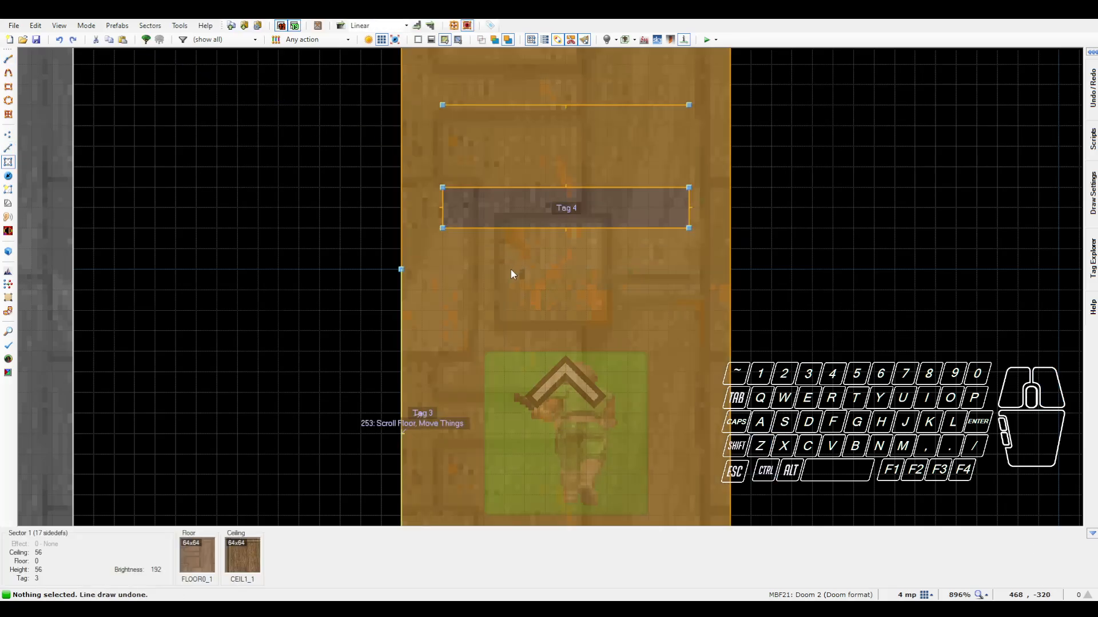
# Move the Tag 4 barrier's east side onto the corridor's east wall and its west side inward, making it 28 units long.
pyautogui.scroll(-3, 507, 293)
pyautogui.moveTo(506, 293); pyautogui.dragTo(454, 262, button='middle')
pyautogui.press('l')
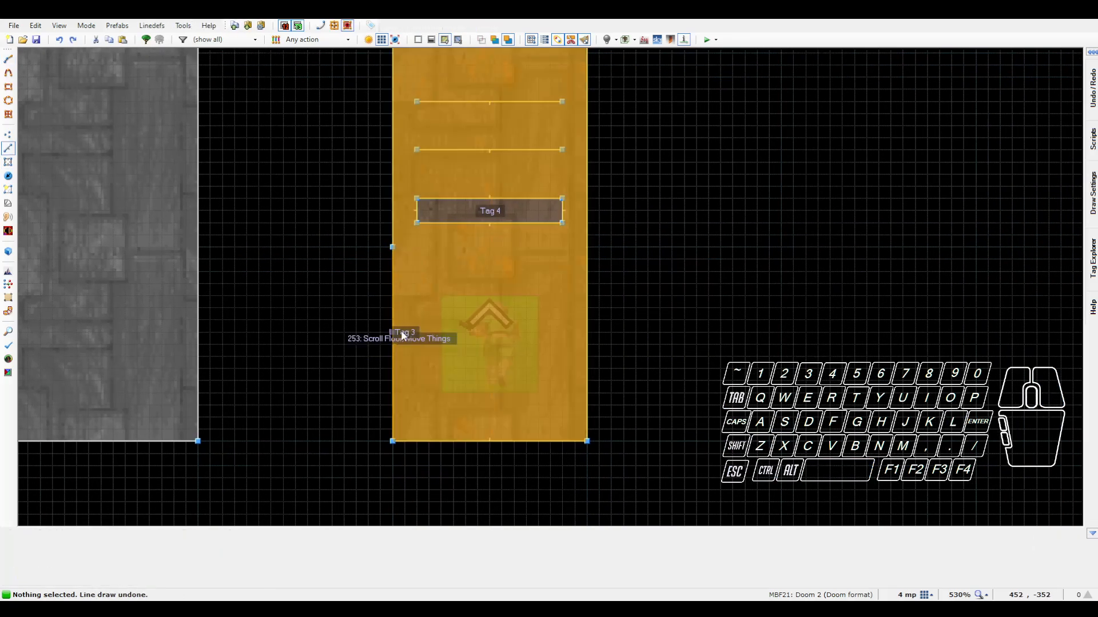
pyautogui.press('s')
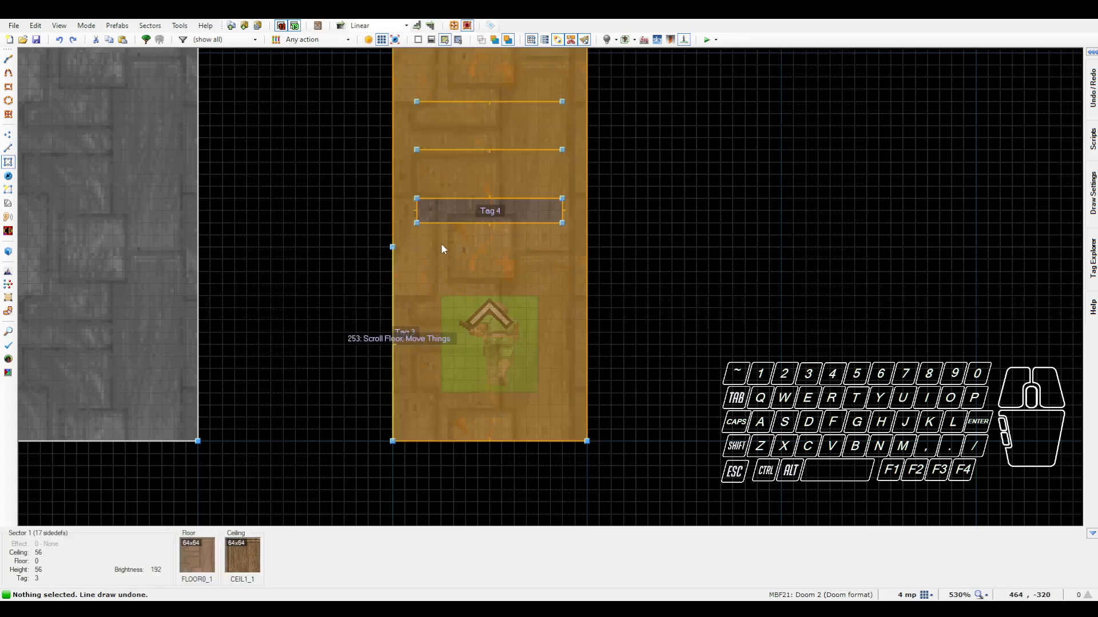
pyautogui.scroll(-2, 506, 438)
pyautogui.scroll(4, 485, 301)
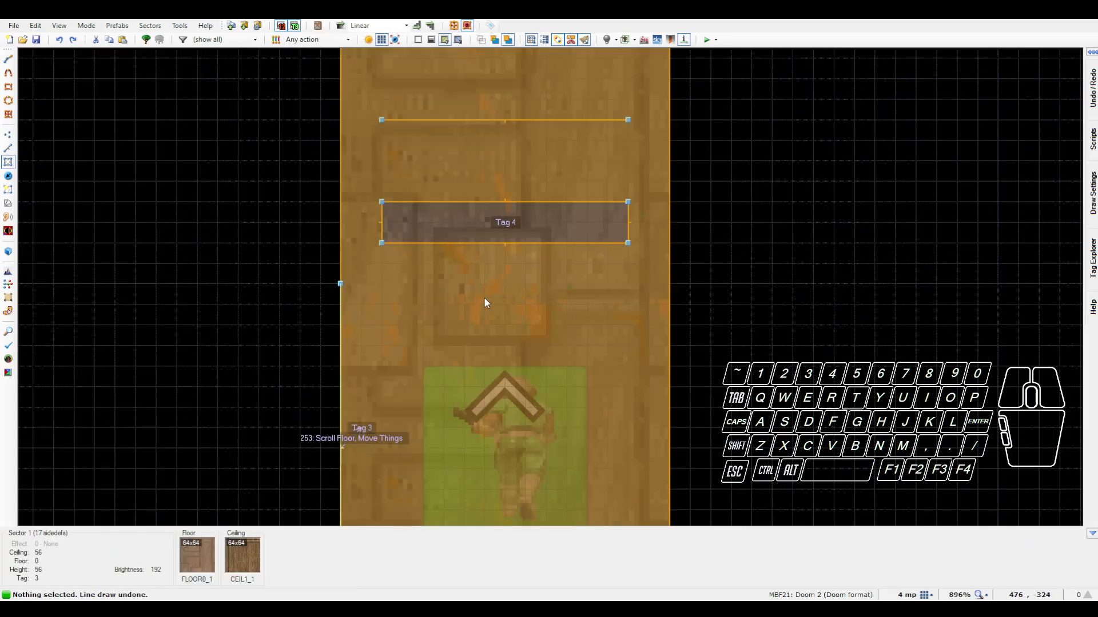
pyautogui.press('l')
pyautogui.moveTo(628, 222); pyautogui.dragTo(669, 224)
pyautogui.moveTo(383, 226); pyautogui.dragTo(526, 230, button='right')
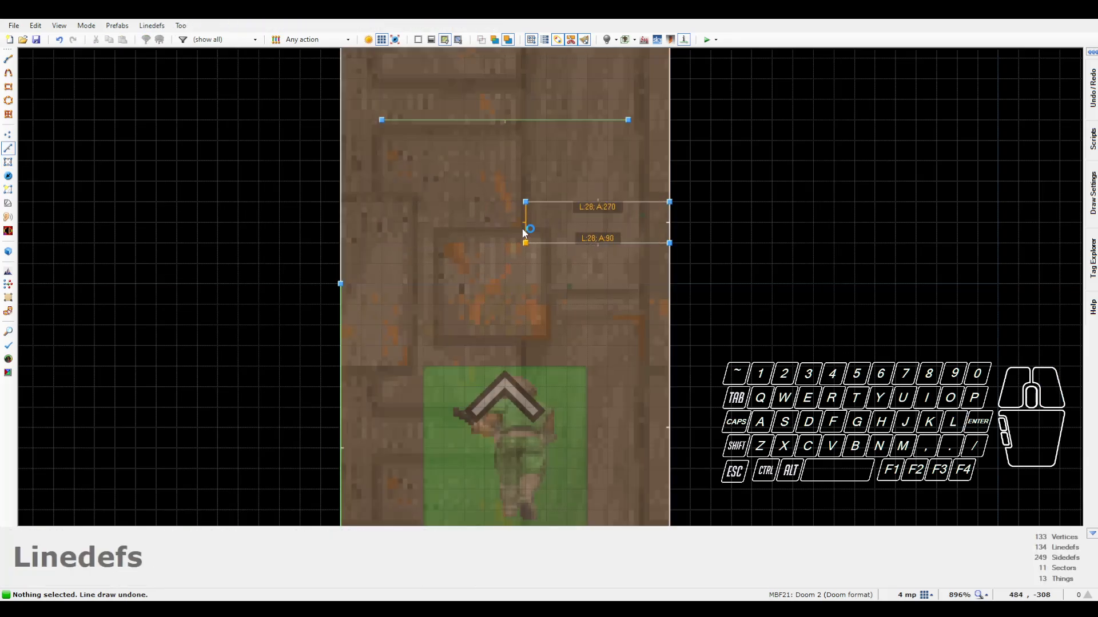
# Examine the shortened corridor barrier in front of the Player 1 start in the 3D view and return to the 2D map.
pyautogui.press('q')
pyautogui.press('q')
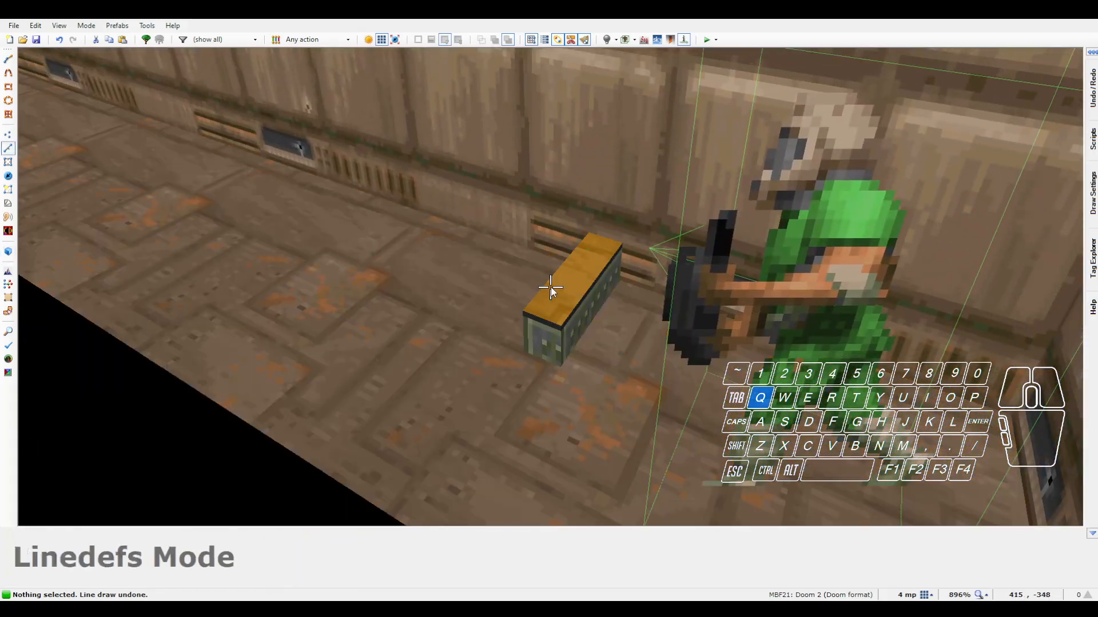
pyautogui.press('space')
pyautogui.scroll(-1, 532, 269)
pyautogui.press('q')
pyautogui.press('d')
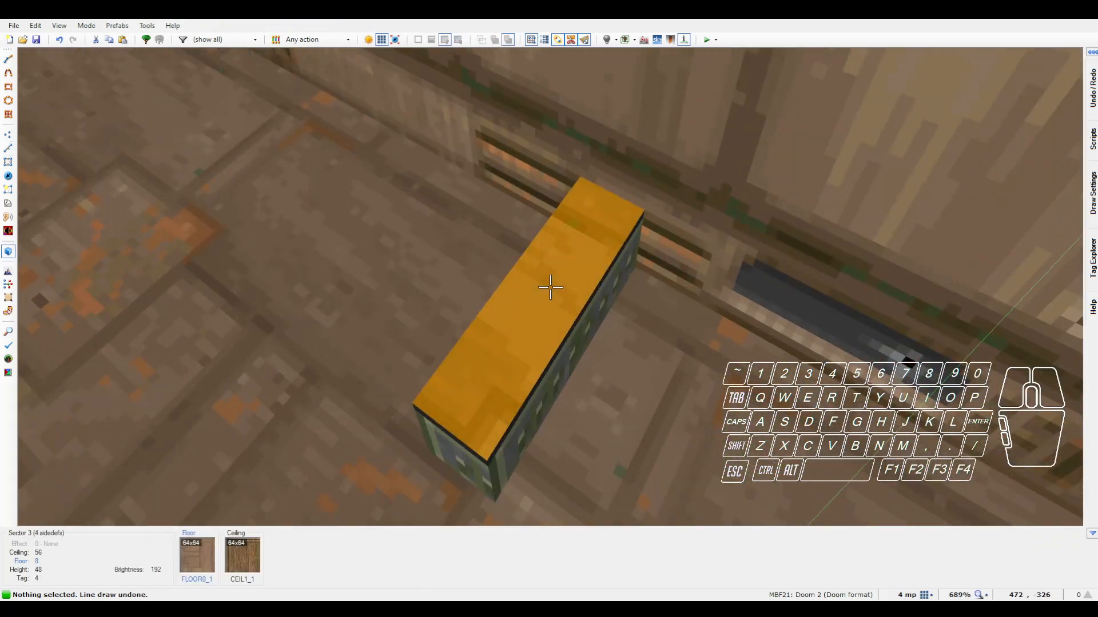
pyautogui.press('q')
pyautogui.scroll(-2, 598, 261)
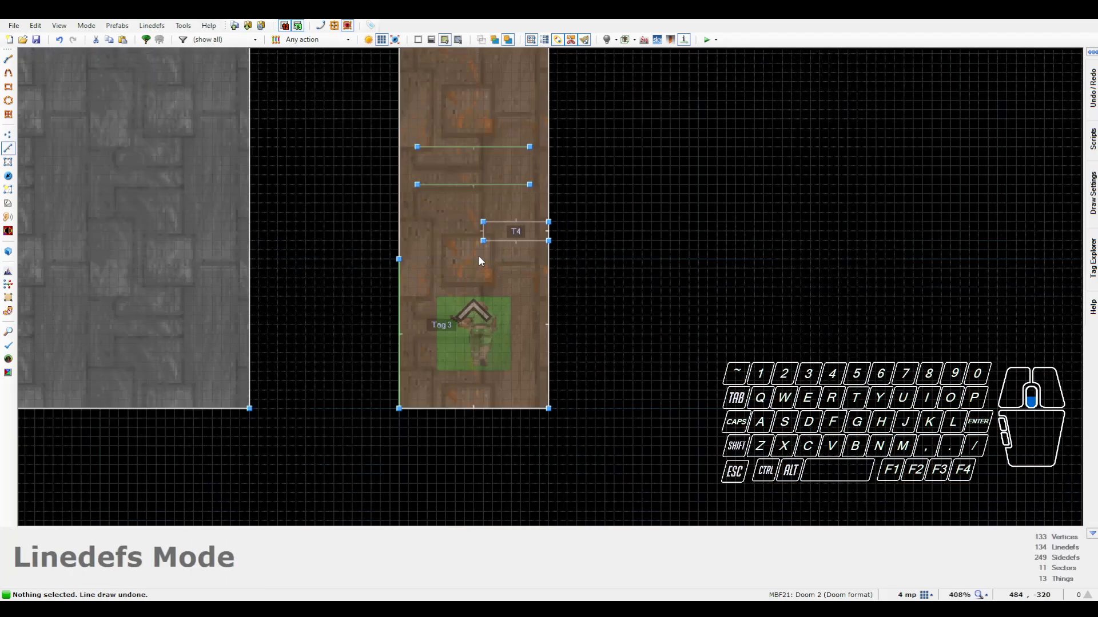
# In the 3D view, lower the Tag 4 barrier's ceiling to 48 and its floor to 0, and return to the 2D map.
pyautogui.press('q')
pyautogui.press('e')
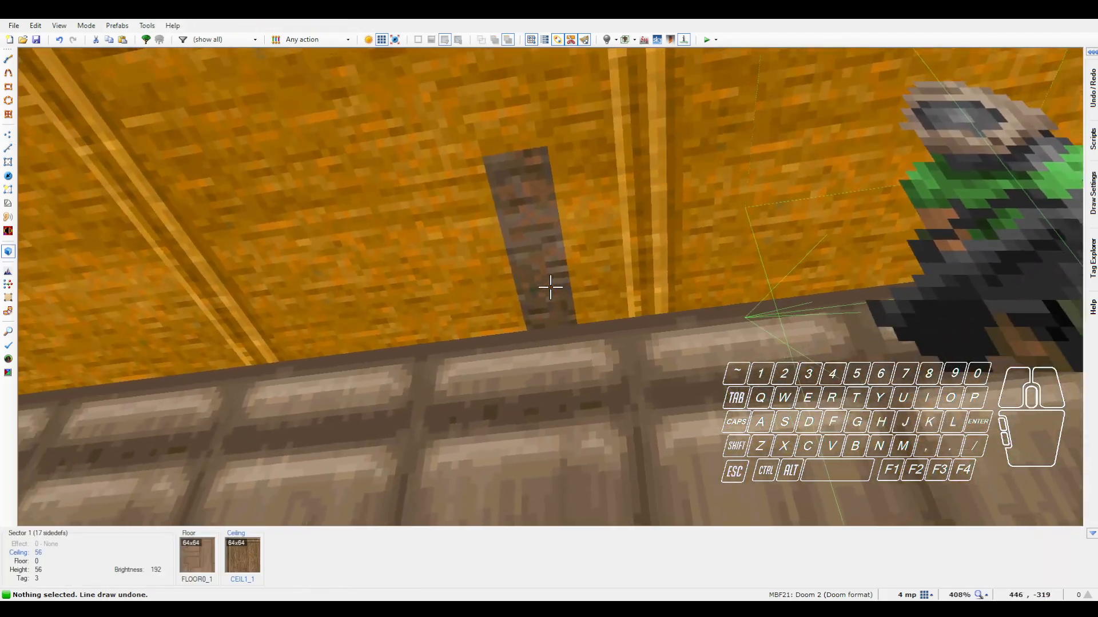
pyautogui.click(550, 287)
pyautogui.scroll(-1, 550, 287)
pyautogui.press('c')
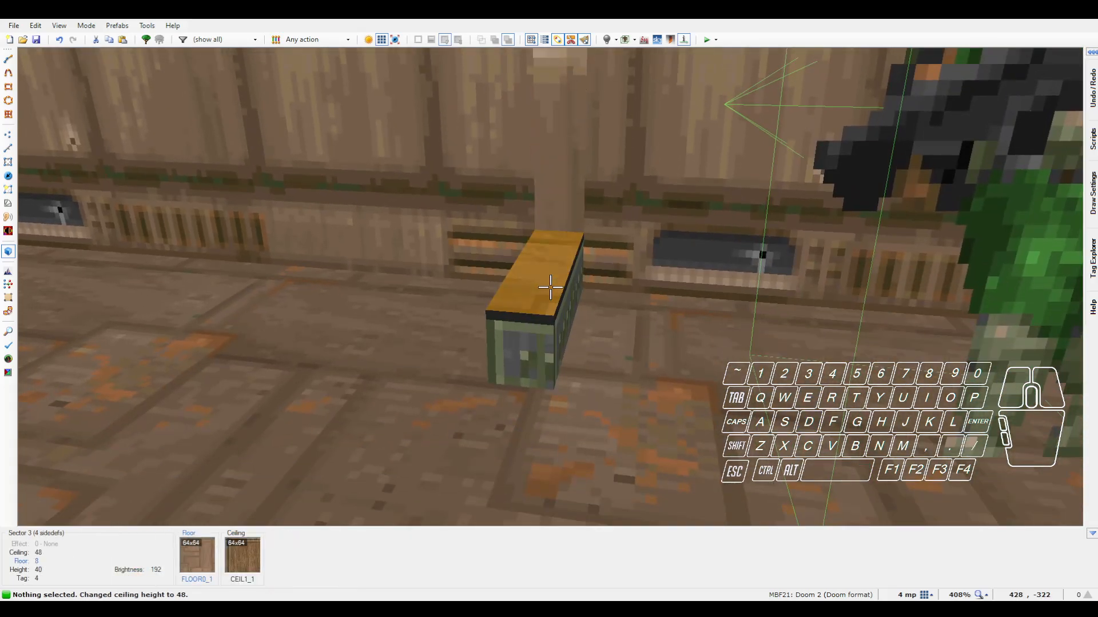
pyautogui.click(551, 287)
pyautogui.press('s')
pyautogui.scroll(-2, 550, 287)
pyautogui.press('c')
pyautogui.press('d')
pyautogui.press('q')
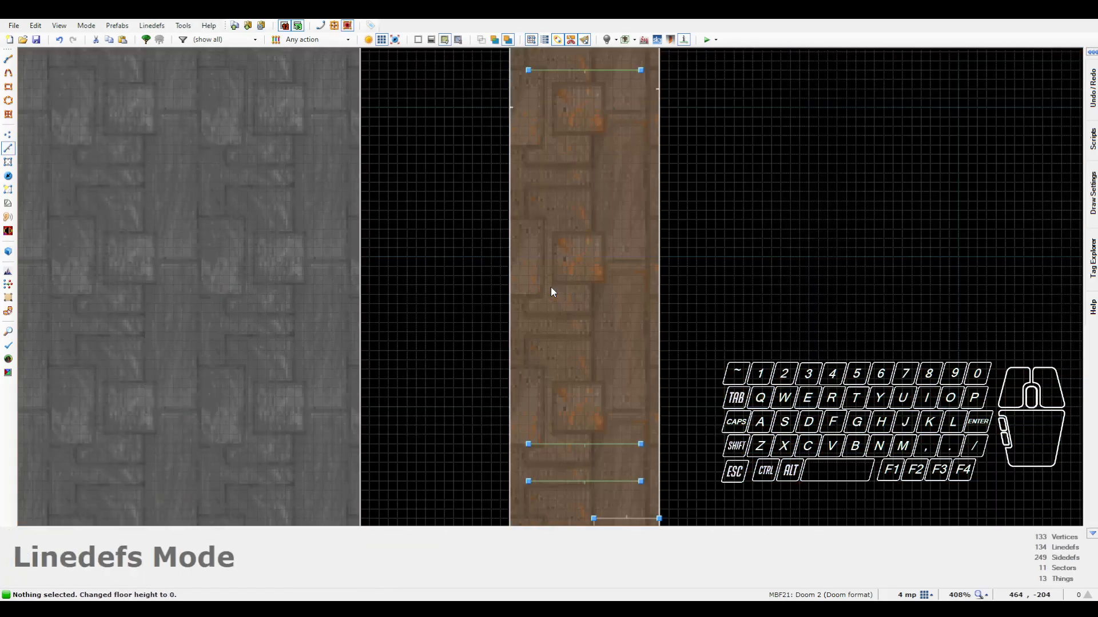
# Undo the Tag 4 barrier's ceiling and floor height changes and its side moves, checking the corridor in the 3D view.
pyautogui.scroll(-2, 551, 287)
pyautogui.scroll(-1, 537, 371)
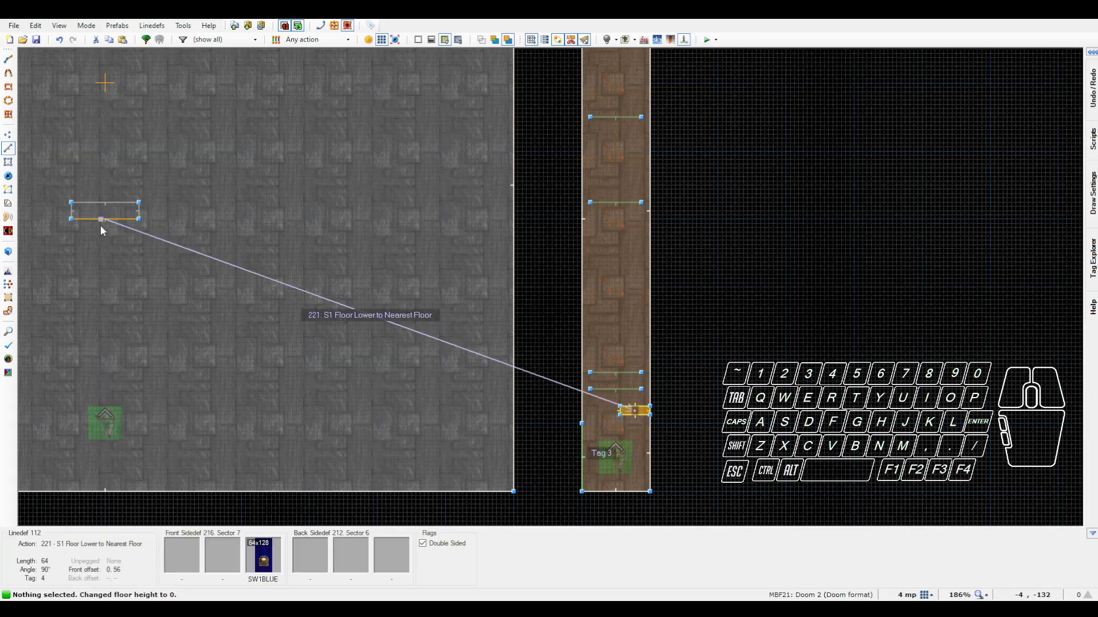
pyautogui.hotkey('ctrl', 'z')
pyautogui.hotkey('ctrl', 'z')
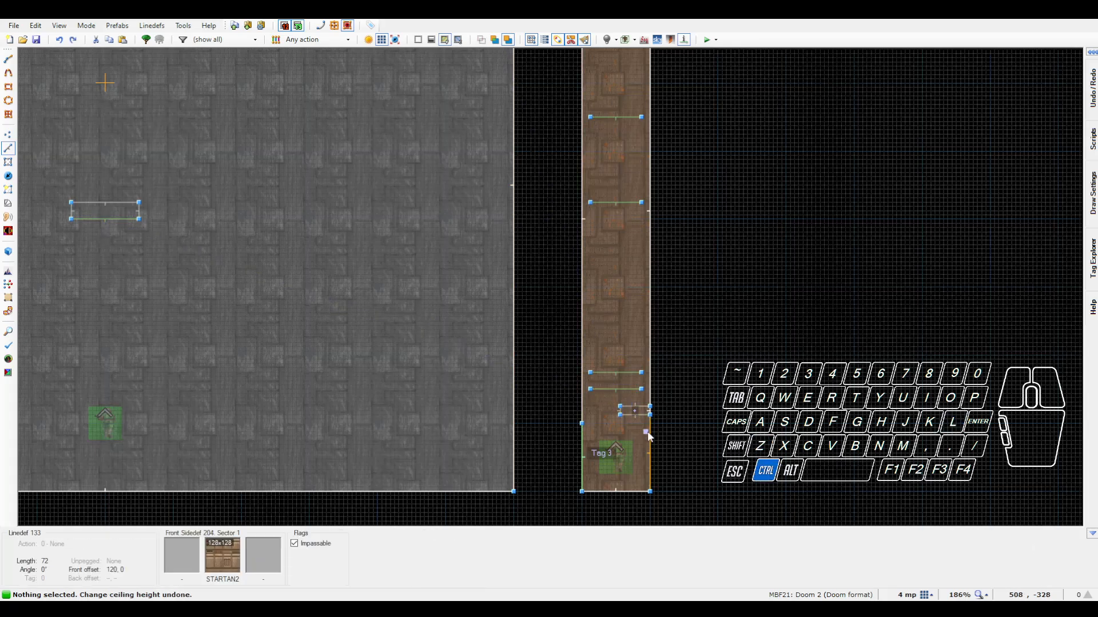
pyautogui.press('q')
pyautogui.press('s')
pyautogui.hotkey('ctrl', 'z')
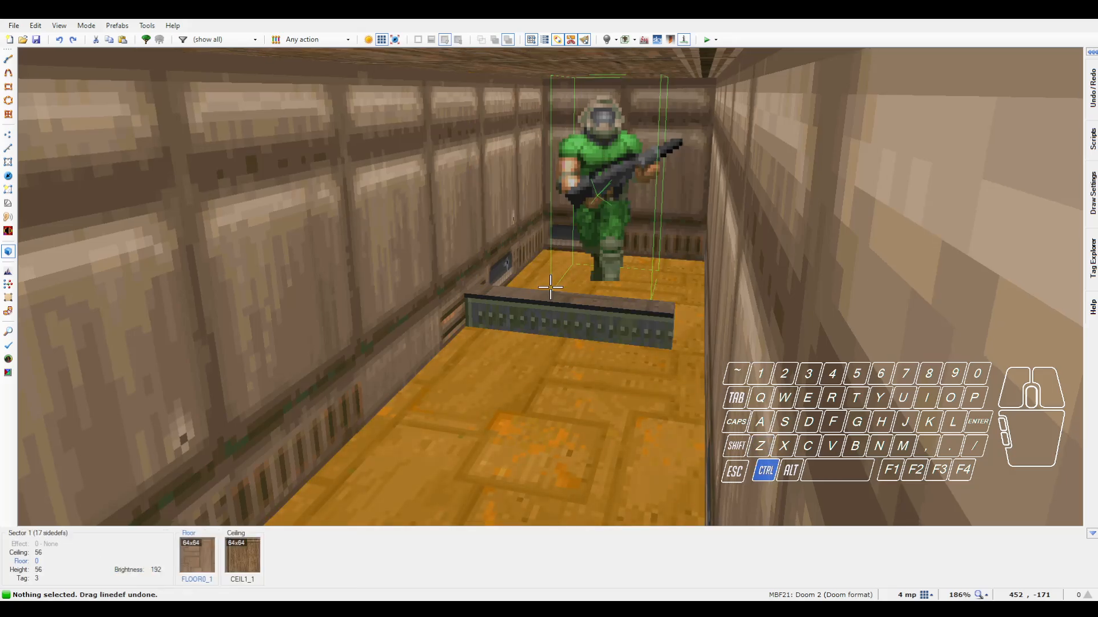
pyautogui.press('q')
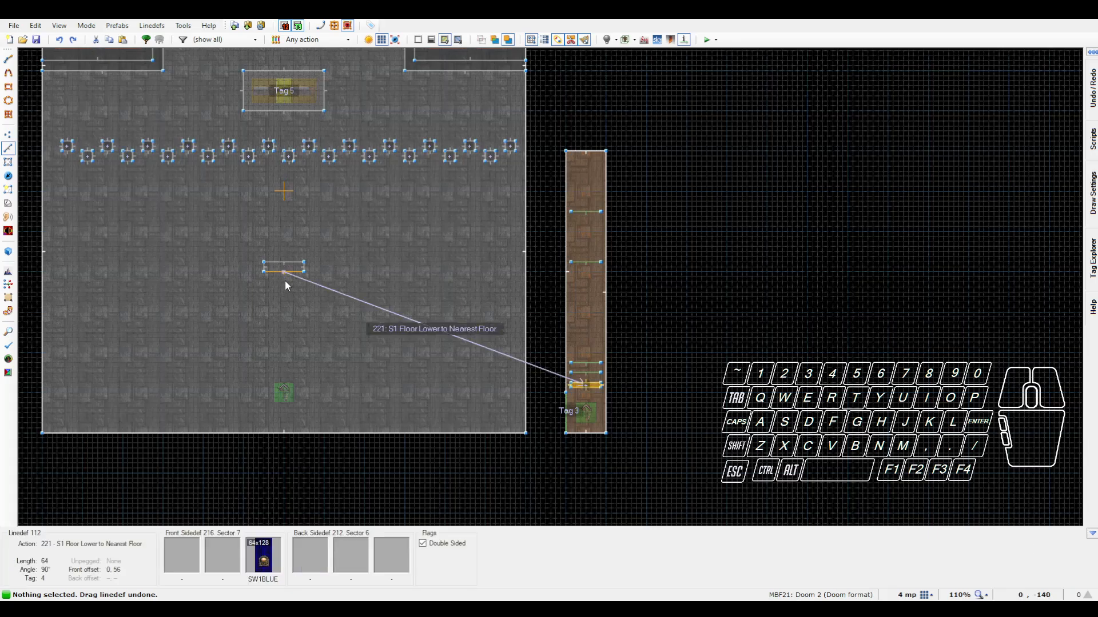
# Look over the whole arena and its scrolling corridor, and save the map.
pyautogui.press('space')
pyautogui.scroll(-1, 403, 284)
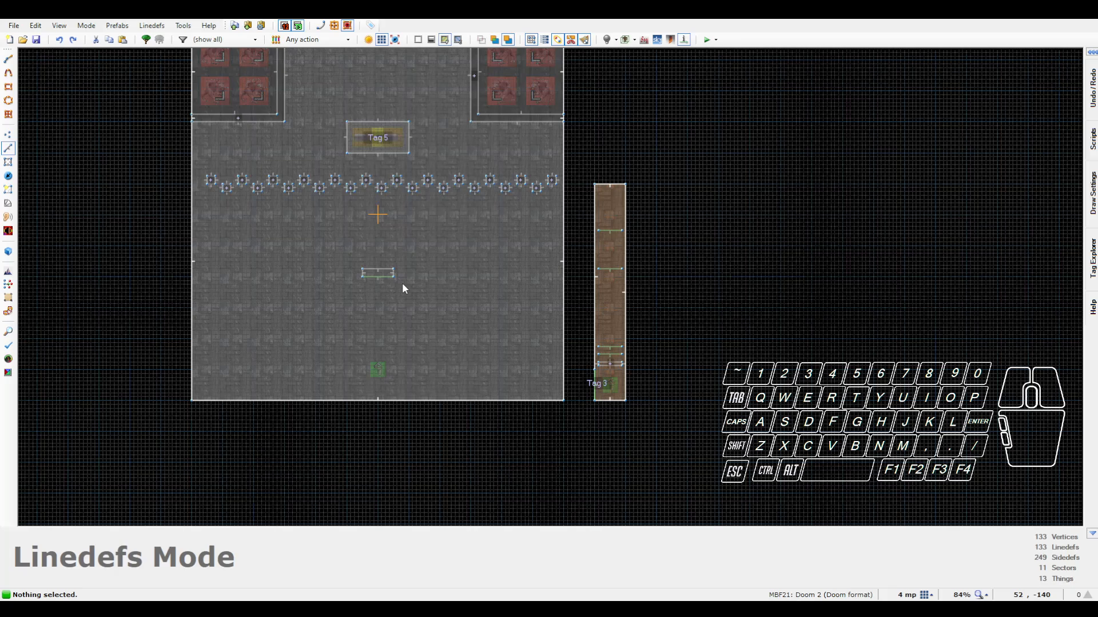
pyautogui.press('space')
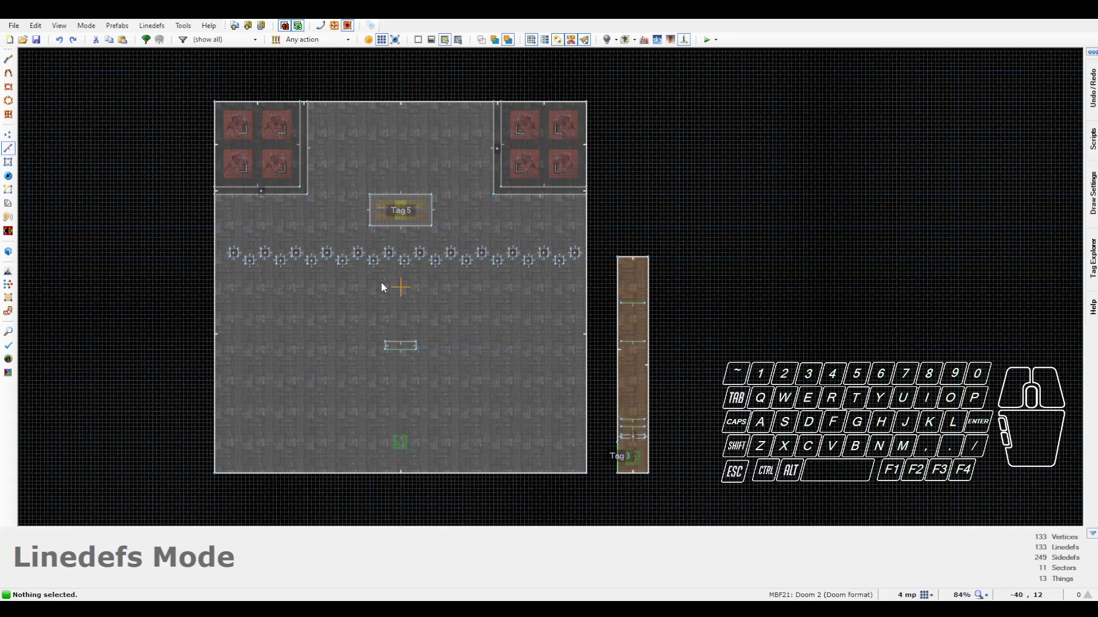
pyautogui.press('space')
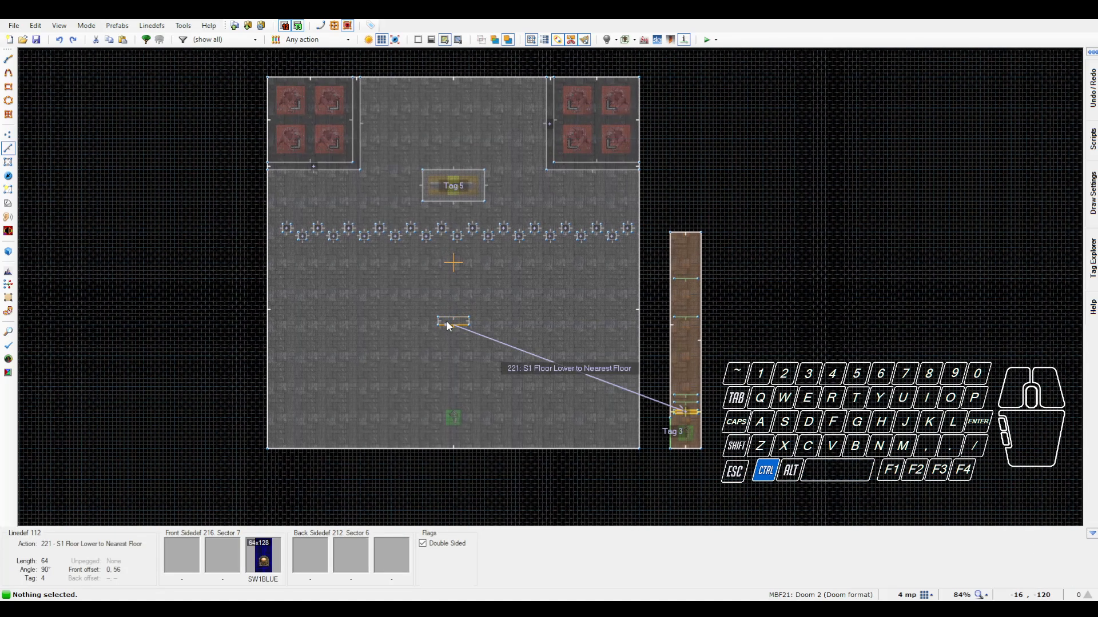
pyautogui.hotkey('ctrl', 's')
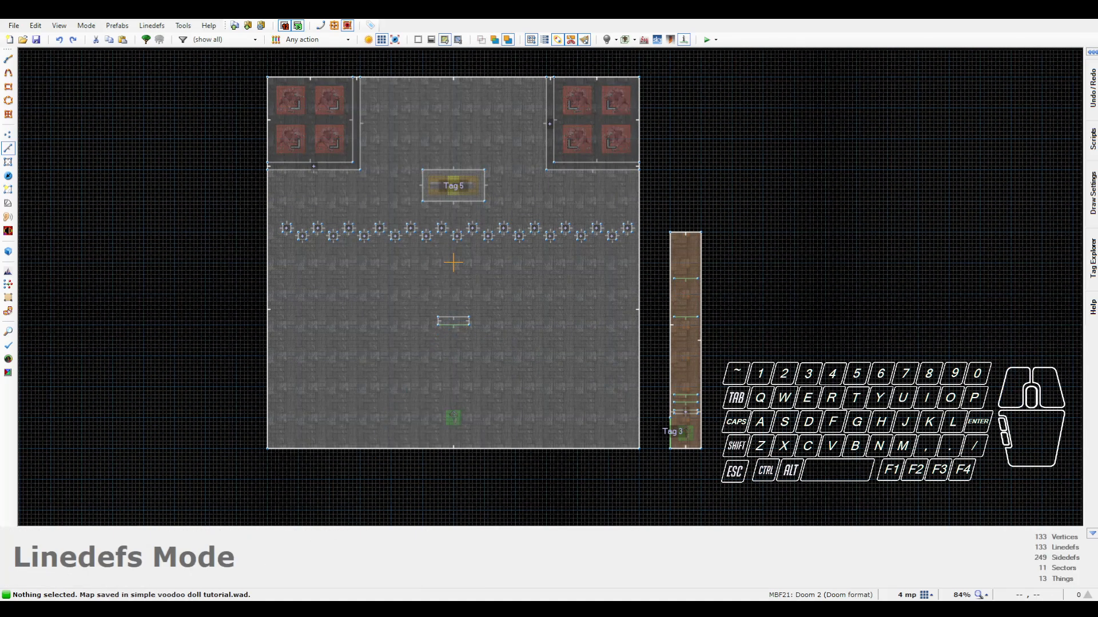